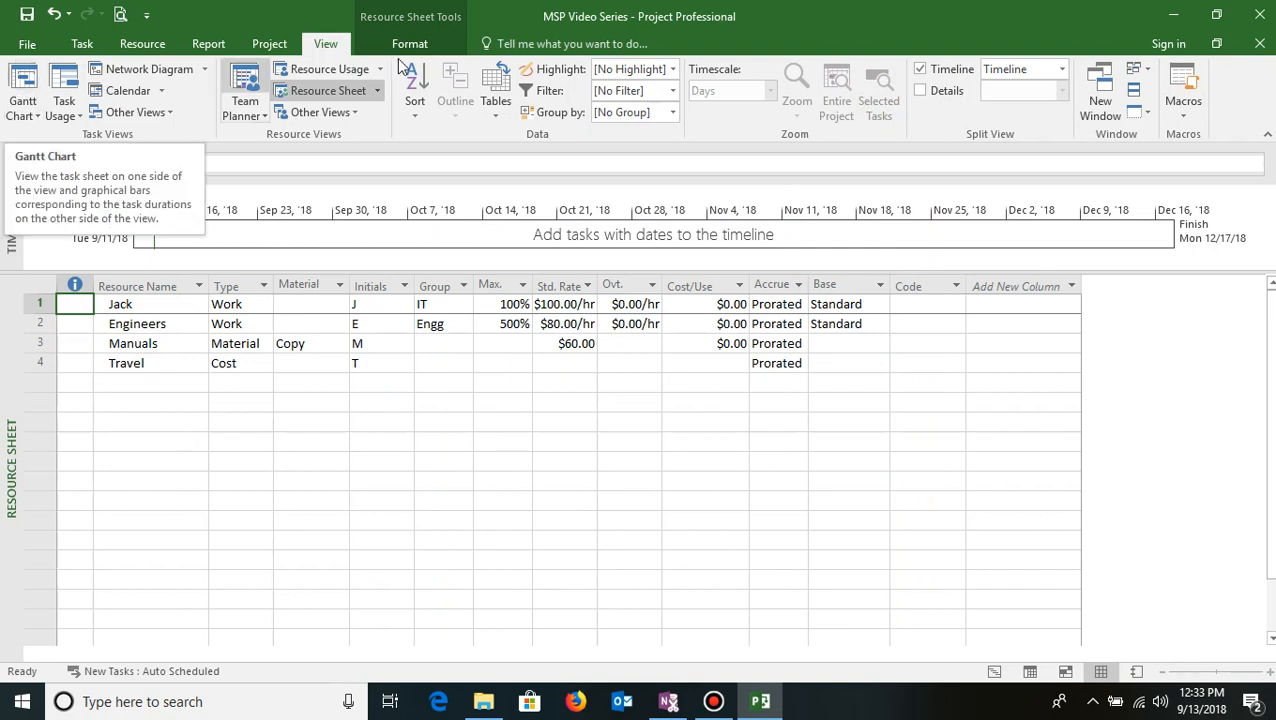
Show the Gantt Chart with the table widened past Resource Names, and assign the individual IT work resource to the Collect requirements task.
left_click(25, 91)
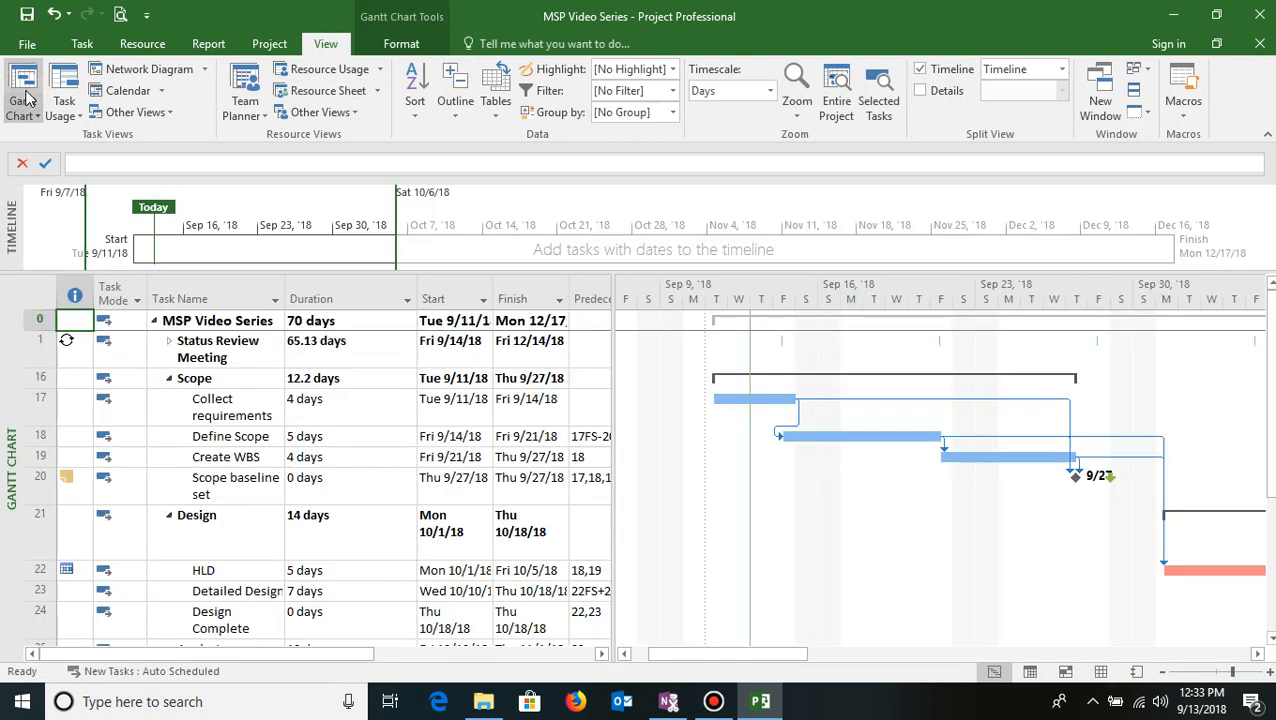
left_click_drag(622, 291, 886, 304)
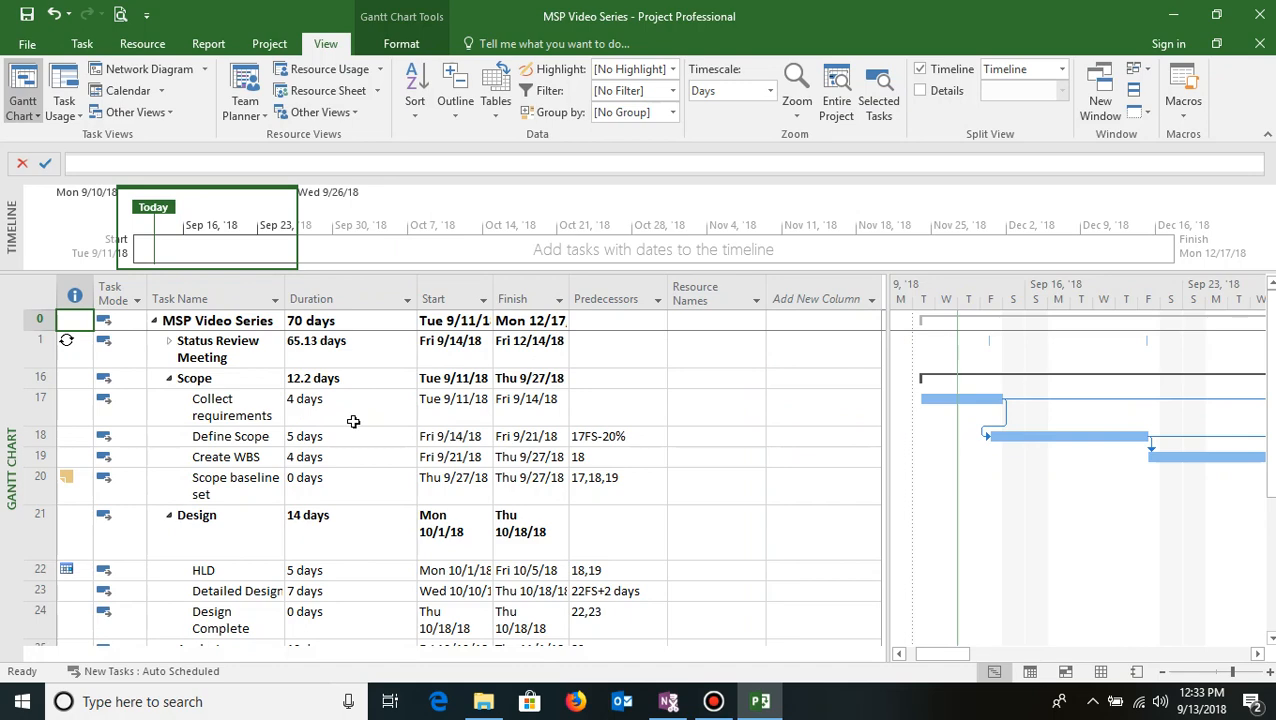
double_click(218, 415)
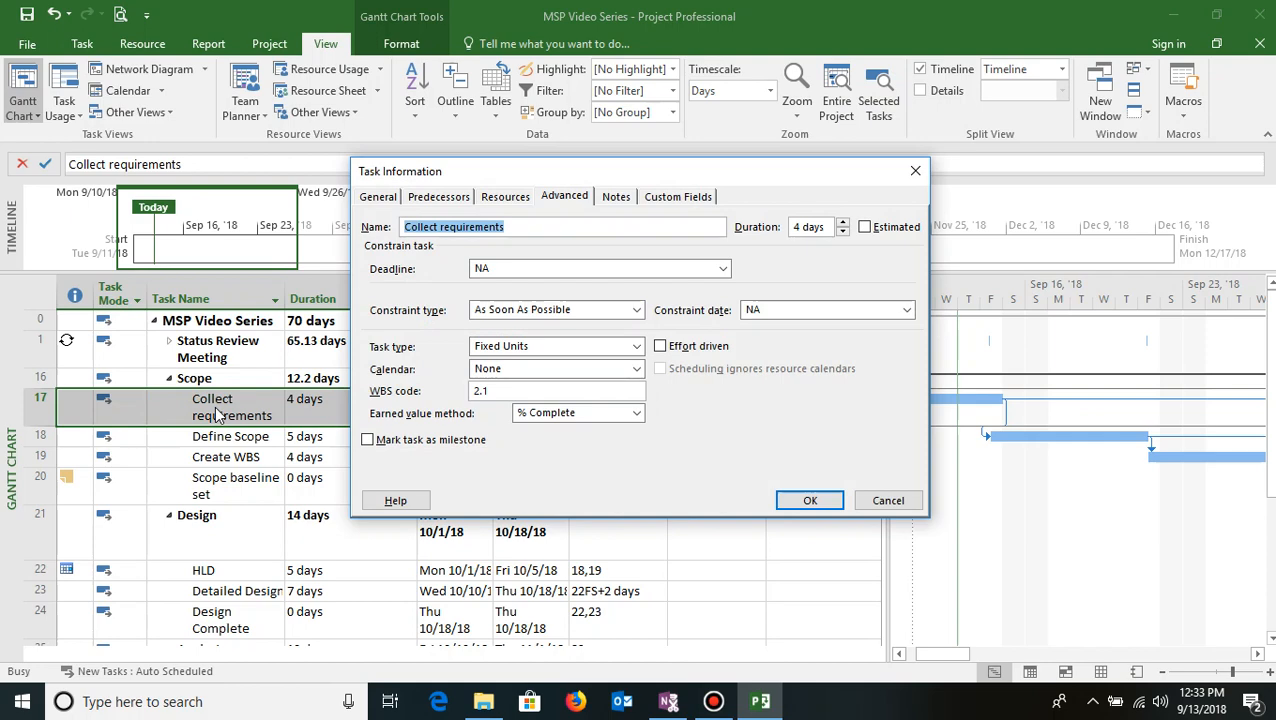
left_click(515, 198)
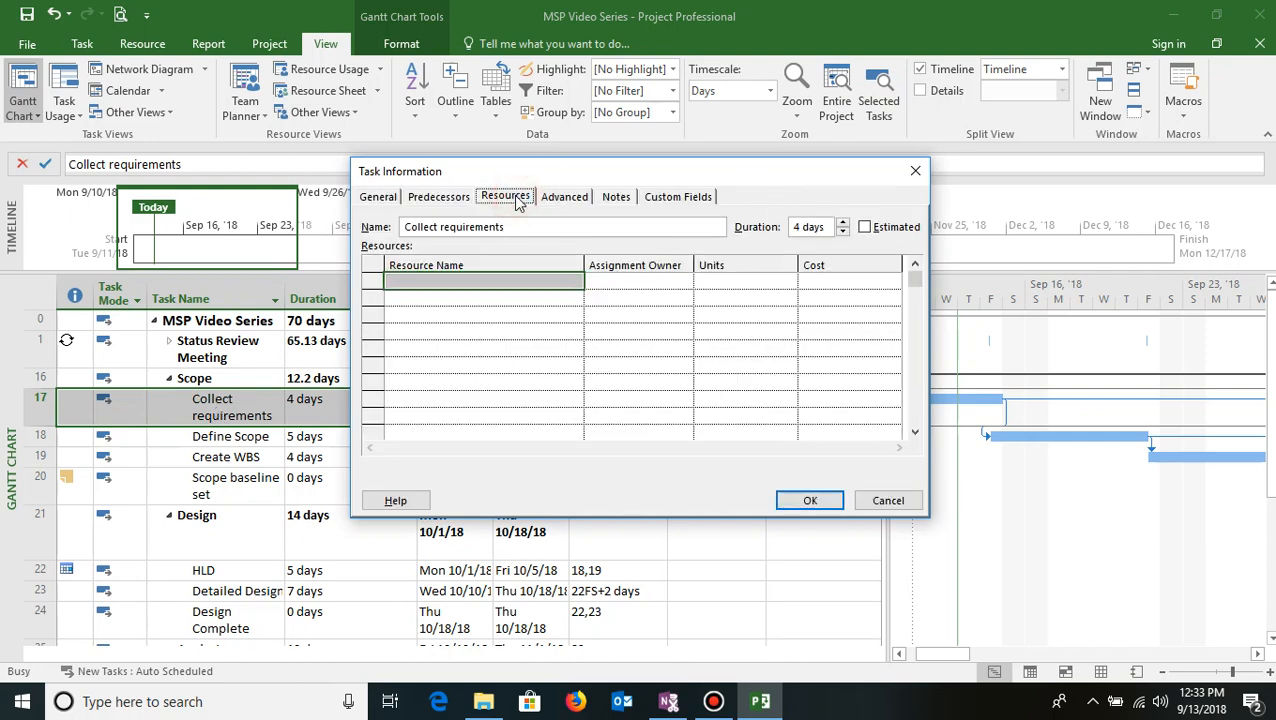
left_click(571, 284)
left_click(575, 283)
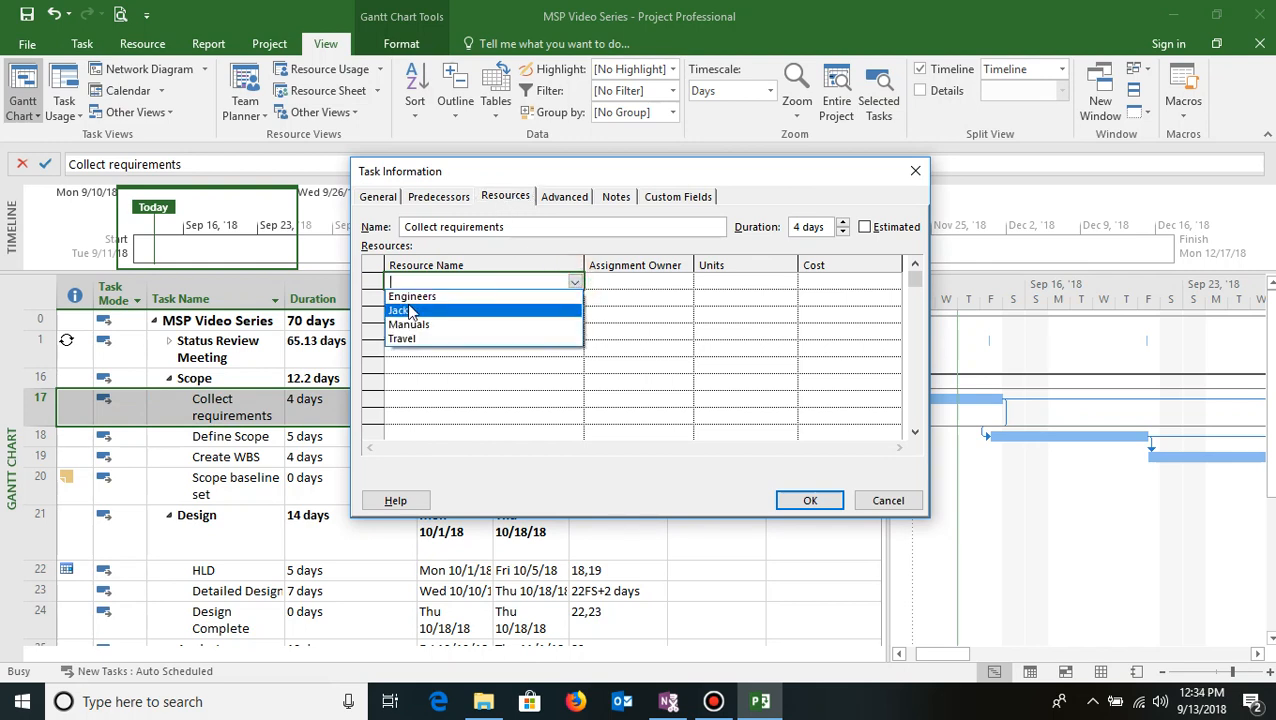
left_click(410, 311)
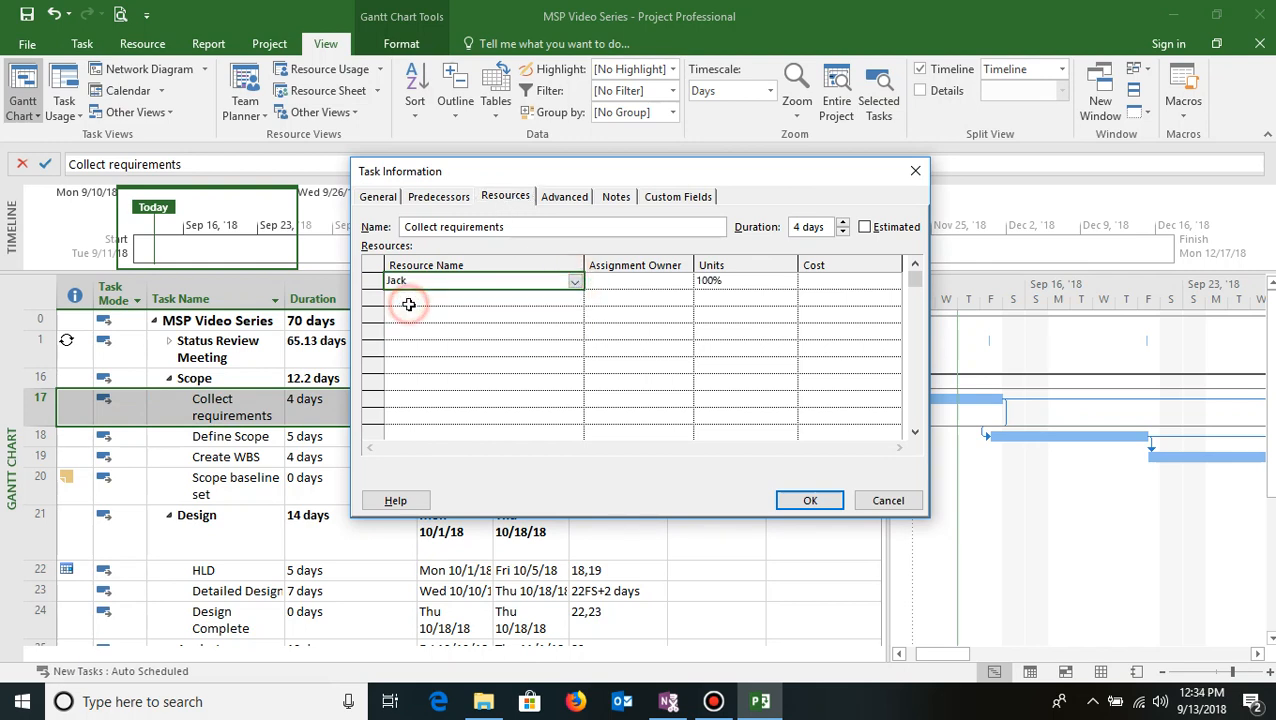
left_click(809, 501)
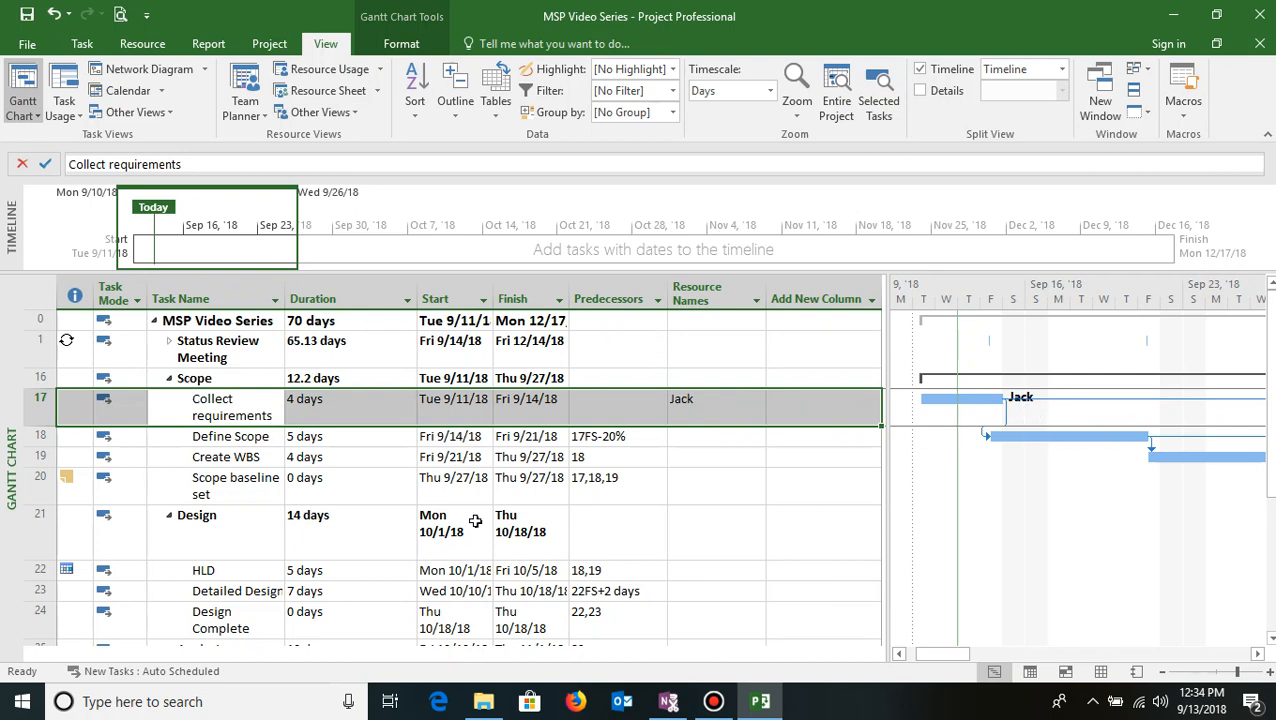
Assign the Engineers resource to the Create WBS task directly in its Resource Names cell.
left_click(217, 436)
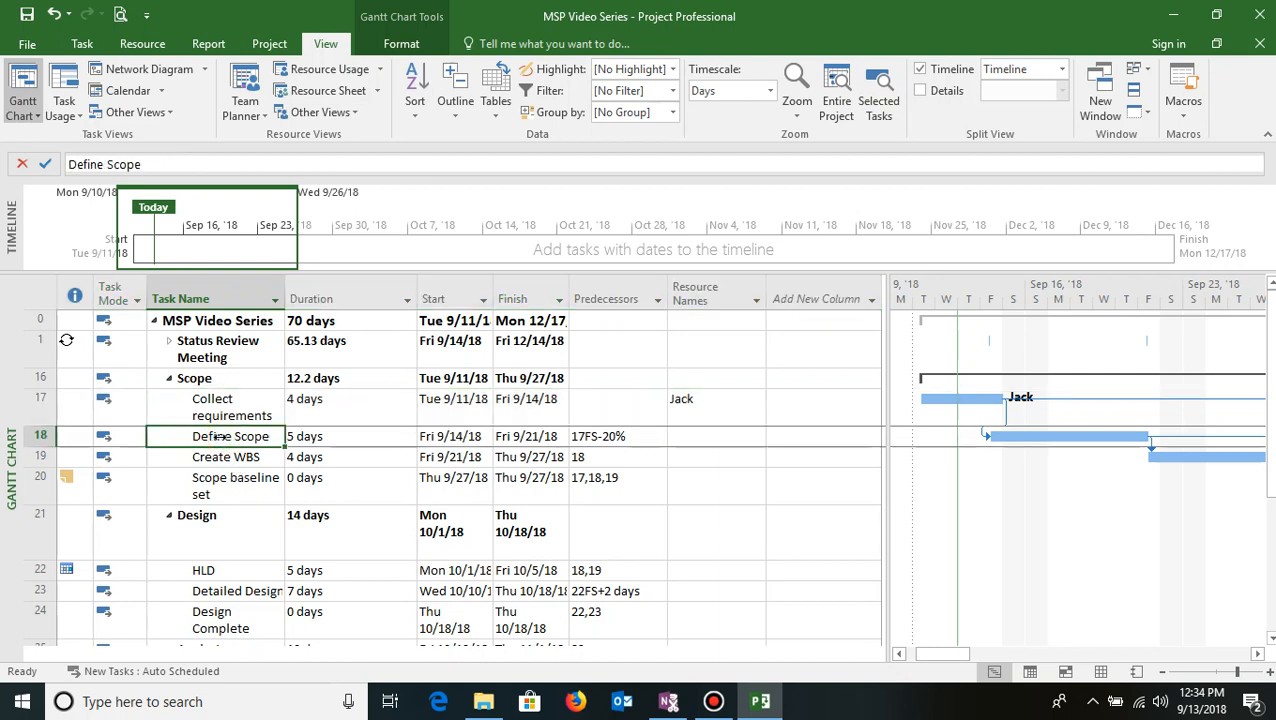
left_click(225, 460)
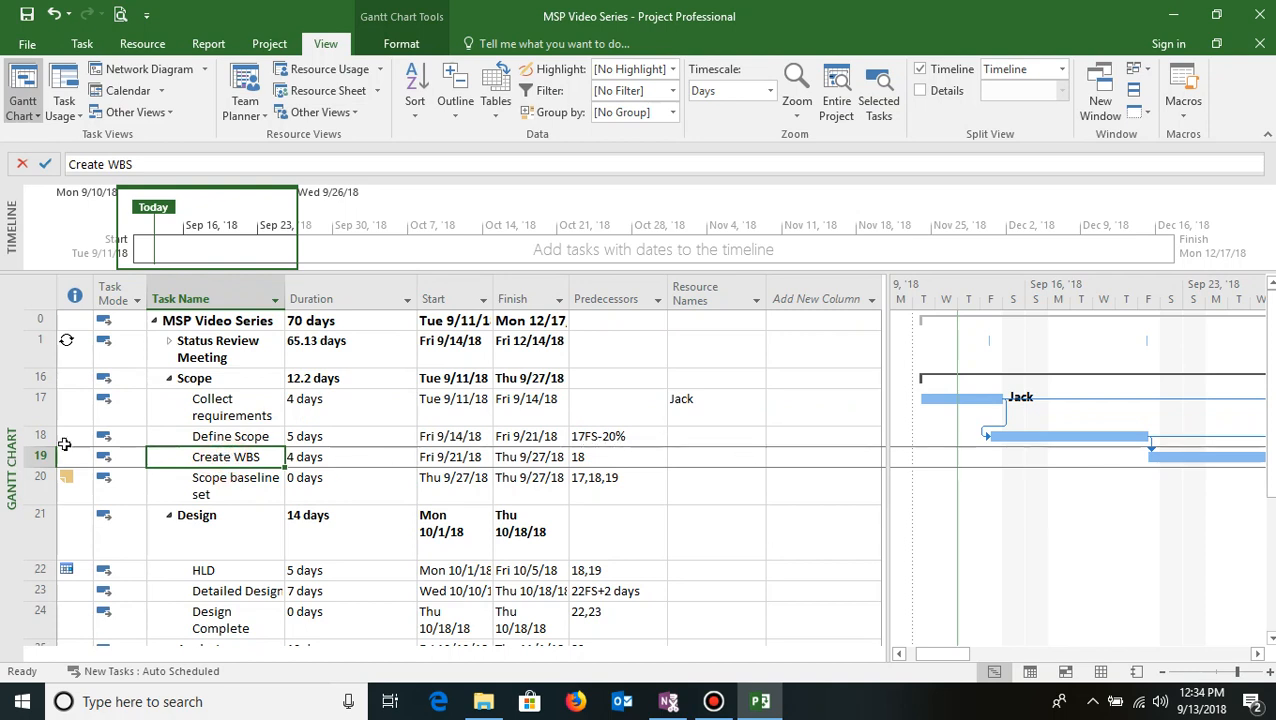
left_click(723, 456)
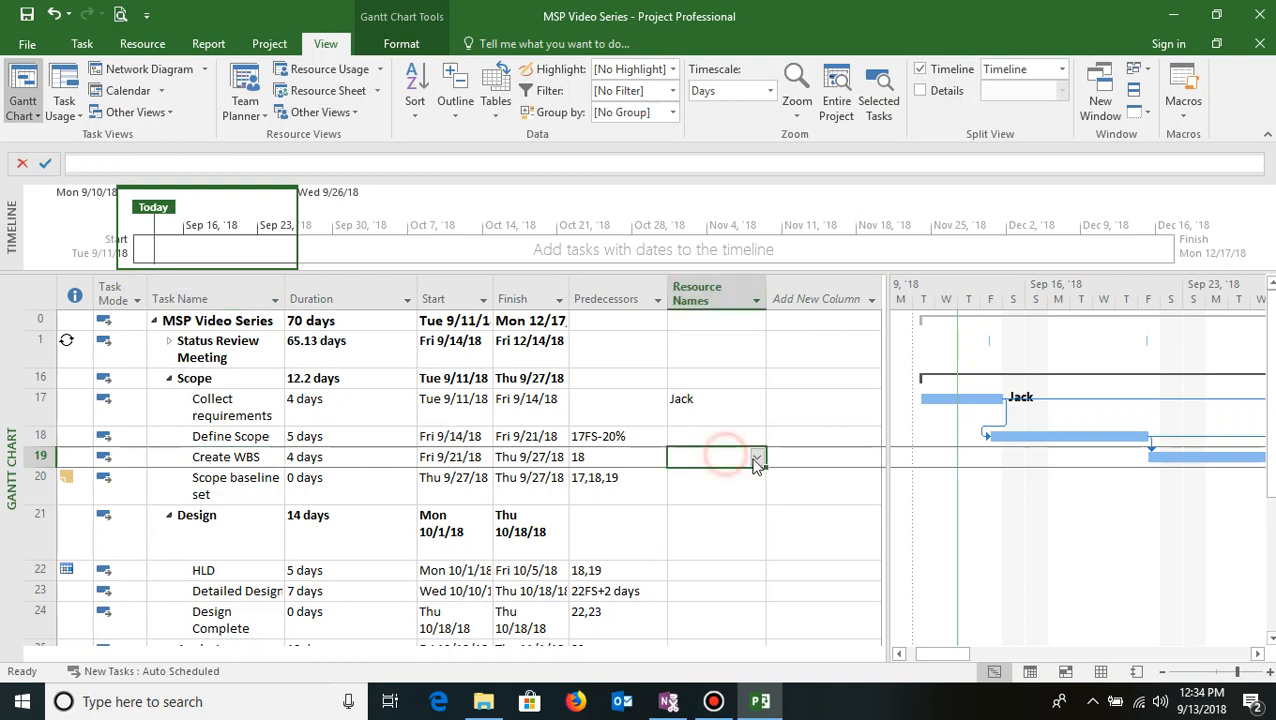
left_click(757, 459)
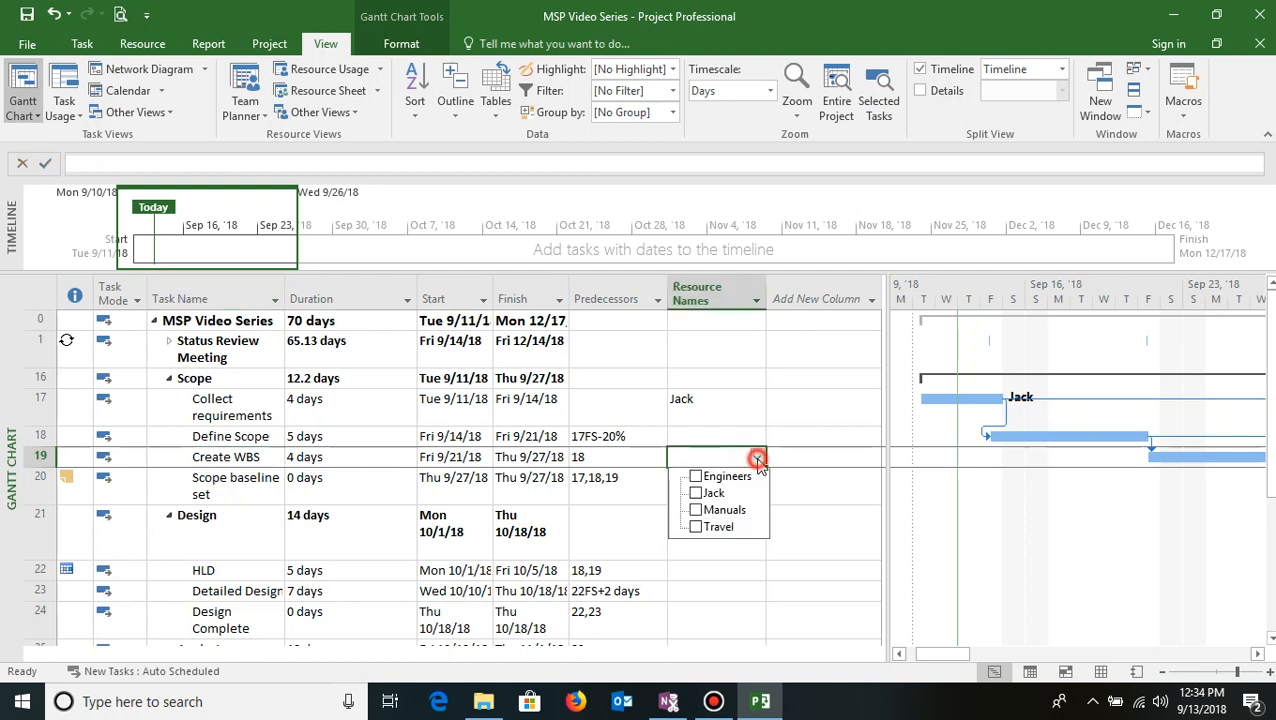
left_click(703, 477)
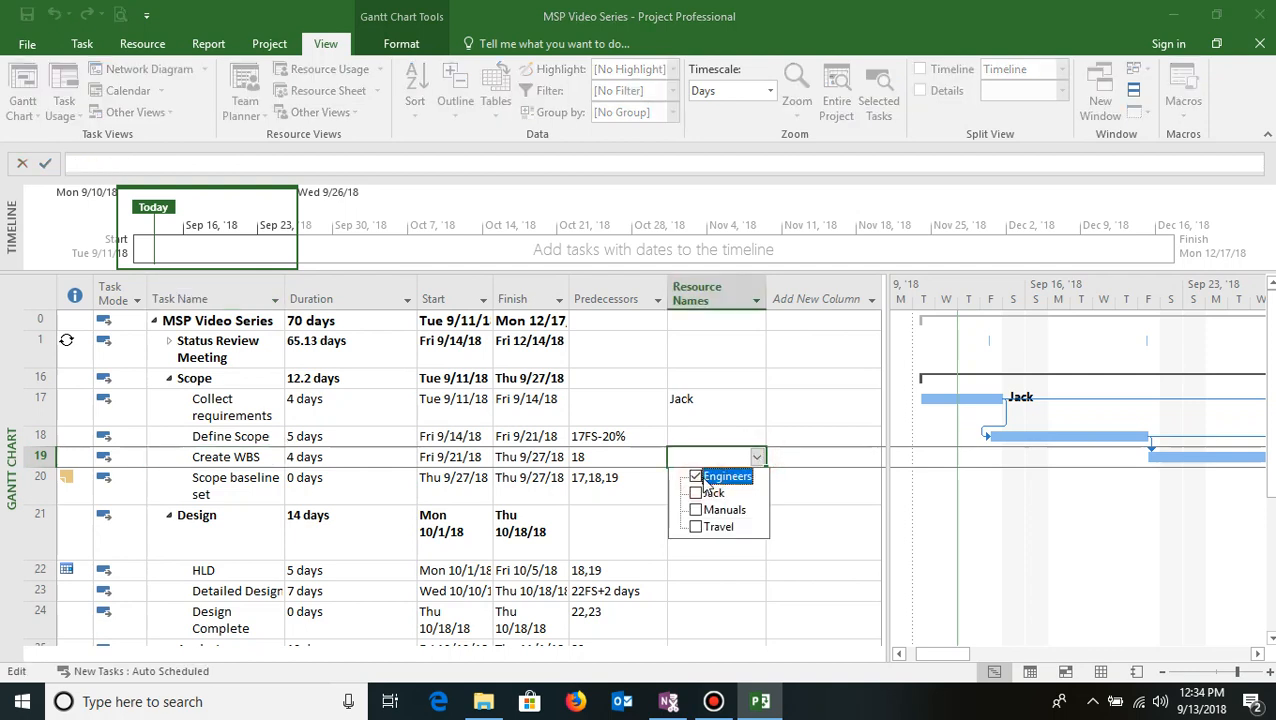
left_click(248, 456)
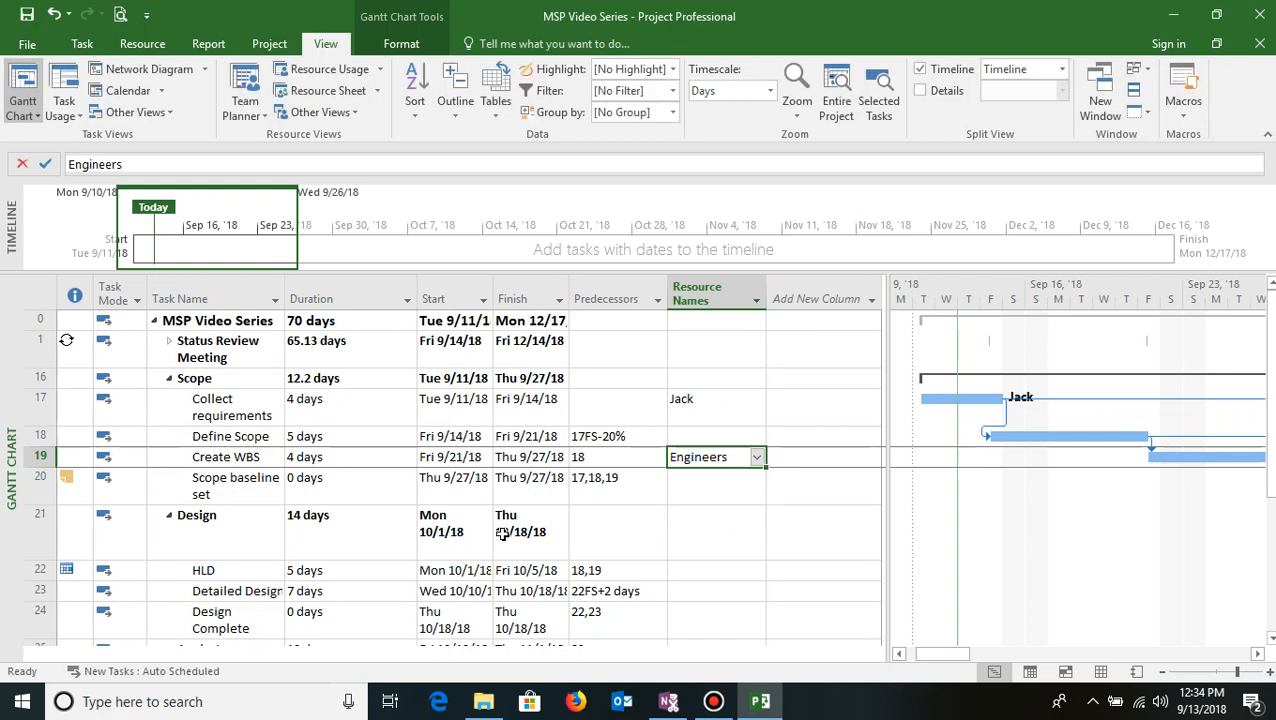
left_click_drag(932, 657, 962, 658)
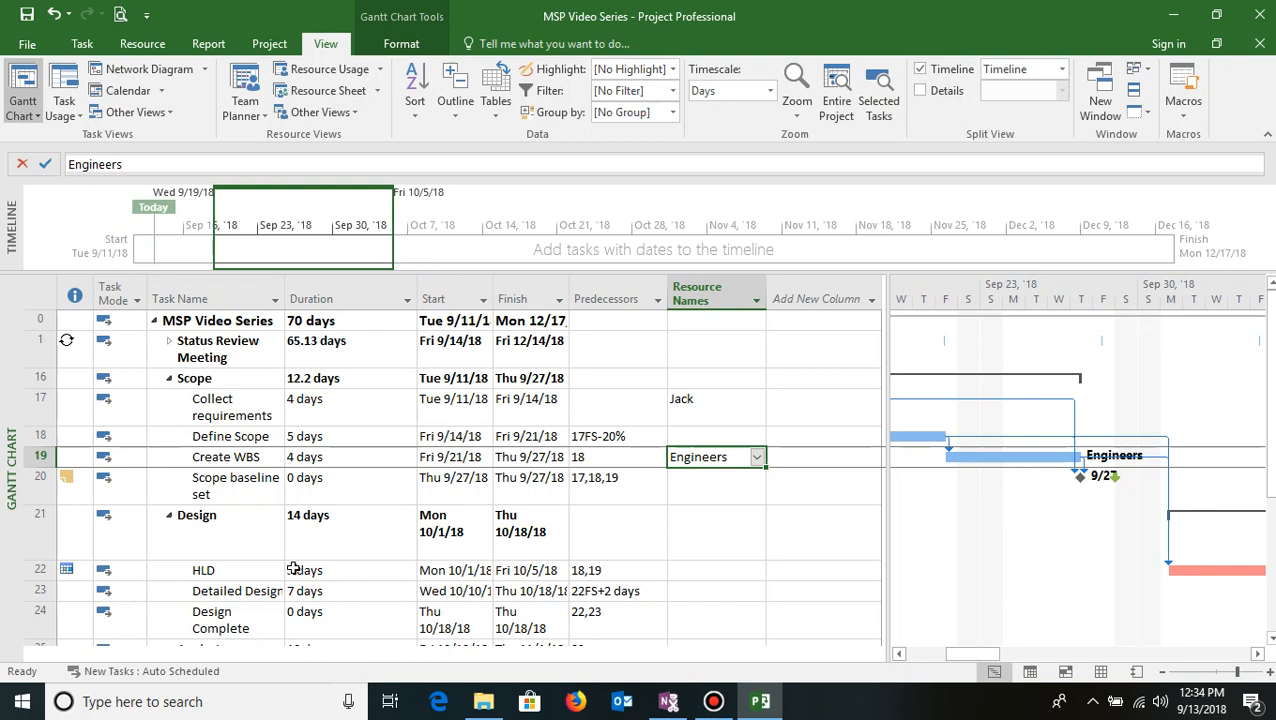
Assign the individual IT work resource to the Define Scope task using the Assign Resources command.
left_click(218, 436)
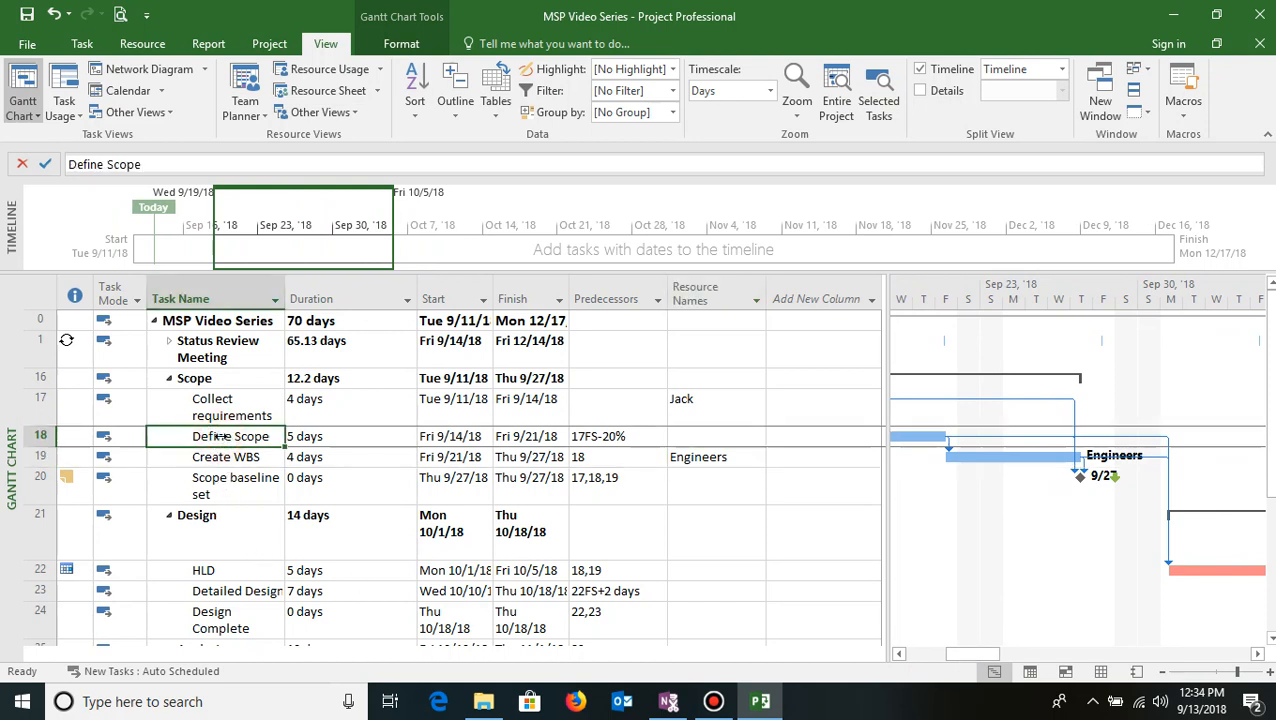
left_click(140, 43)
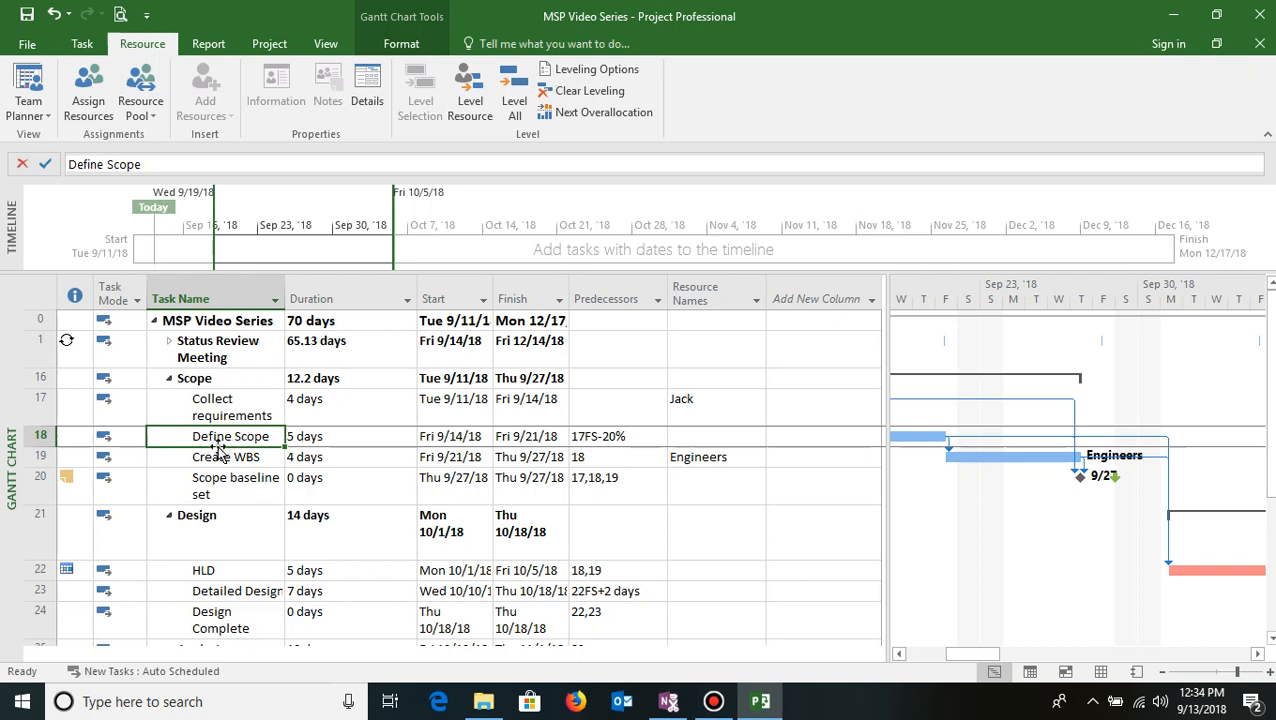
left_click(98, 106)
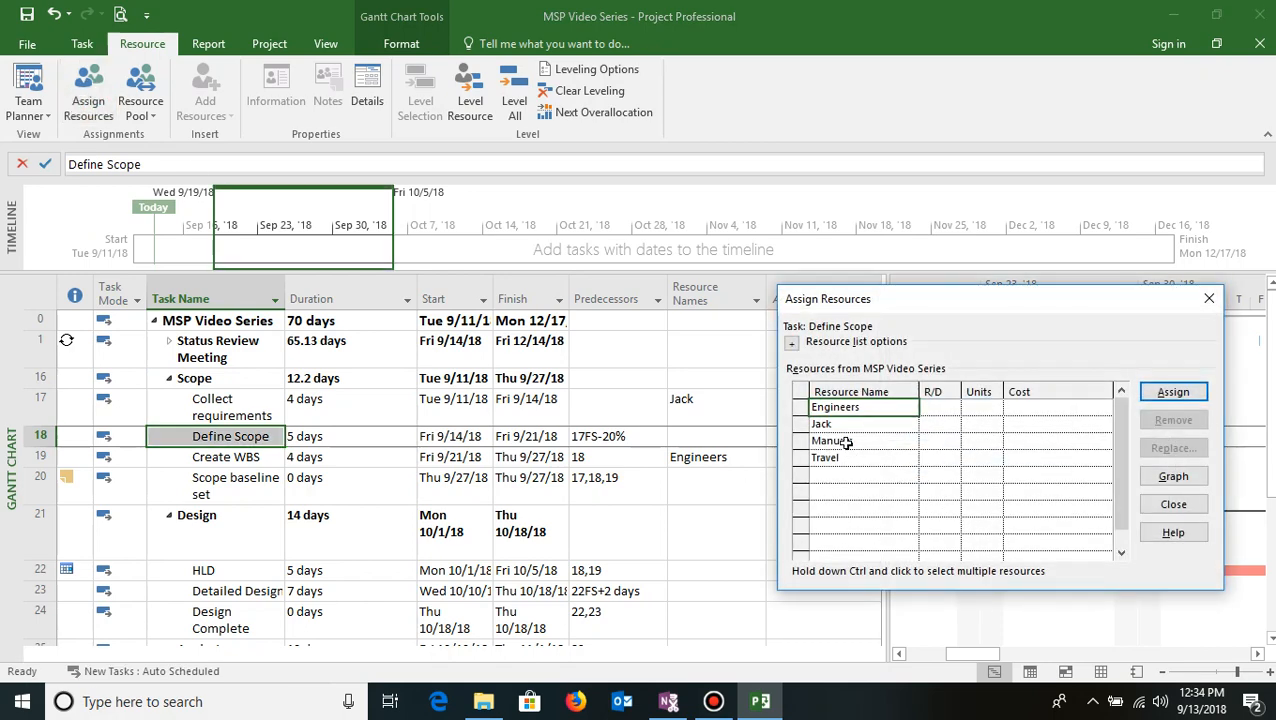
left_click(838, 426)
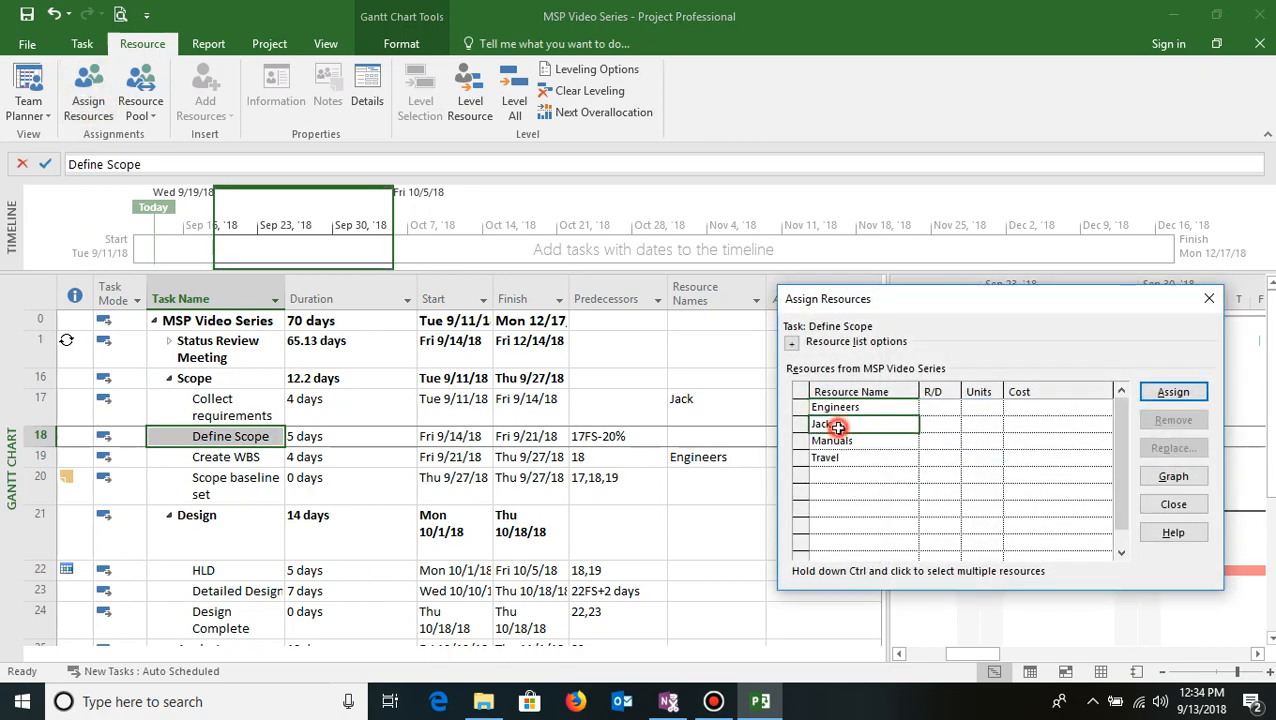
left_click(1168, 393)
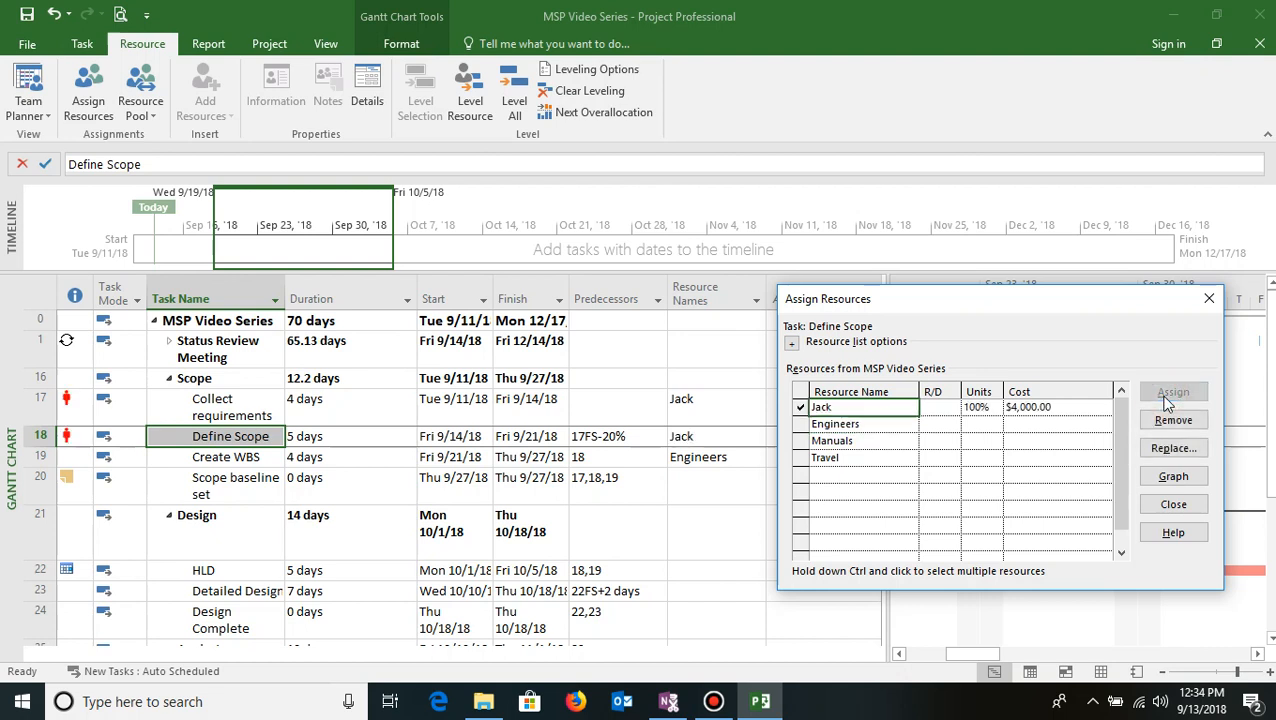
left_click(1175, 506)
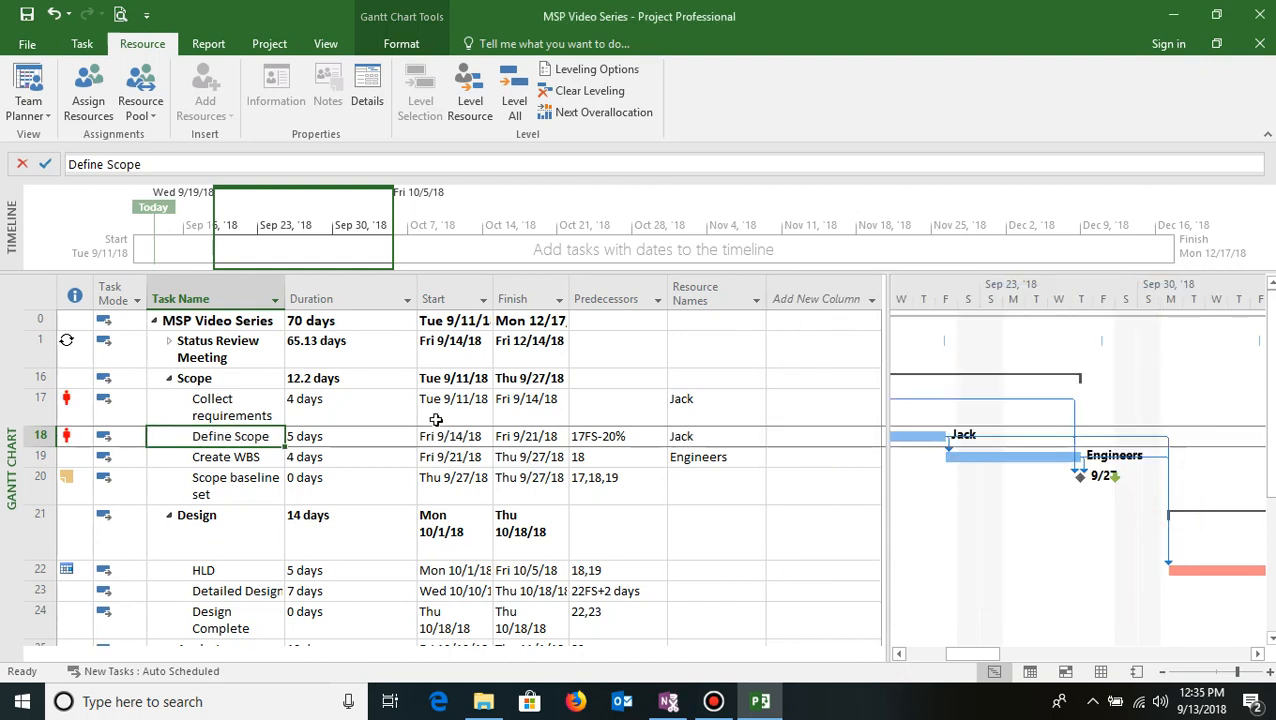
Examine the early assignments in the Gantt chart and review the resources' allocation status in the Resource Sheet.
left_click(899, 654)
left_click(899, 654)
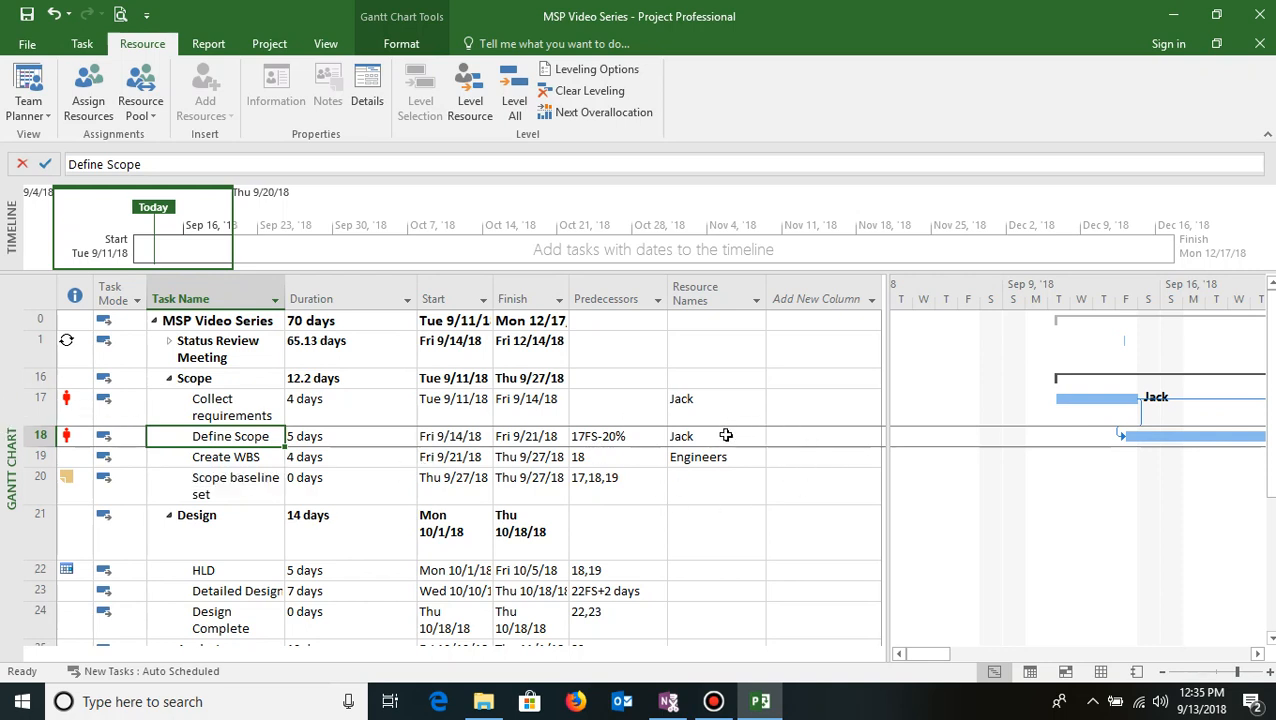
left_click(328, 44)
left_click(348, 90)
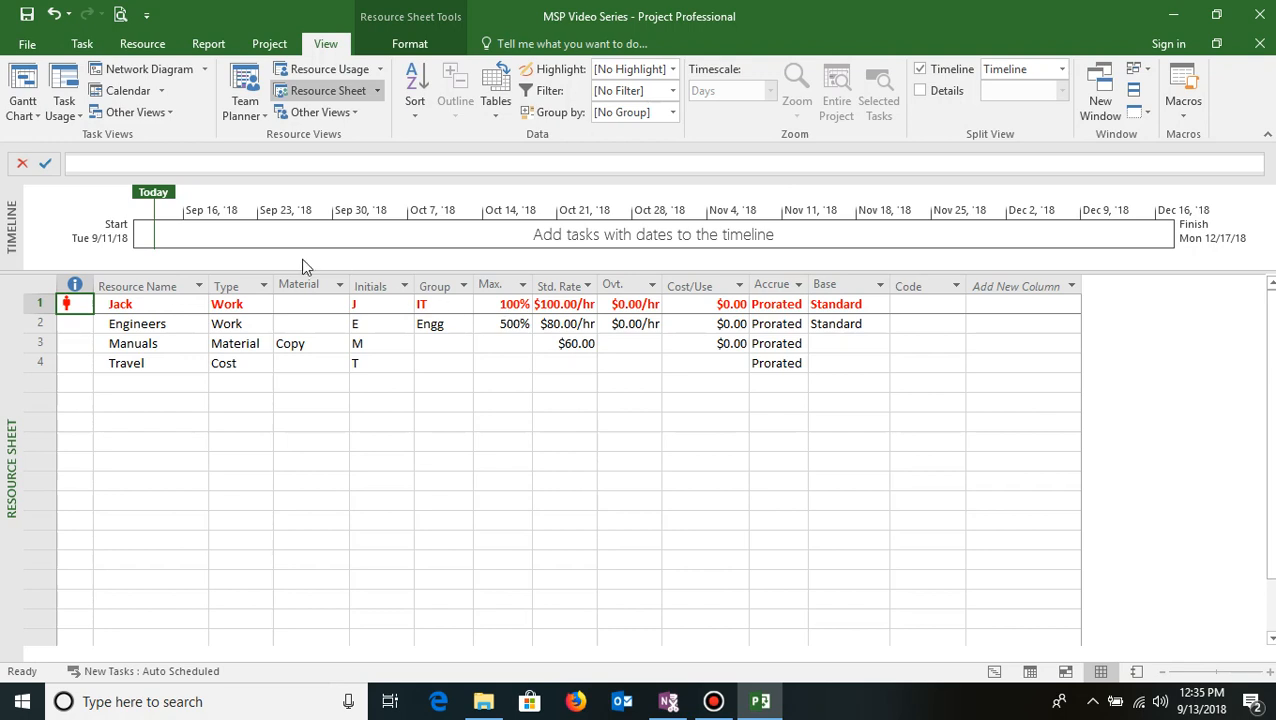
Return to the Gantt Chart and assign the Manuals material resource to the Training task with 10 units.
left_click(24, 100)
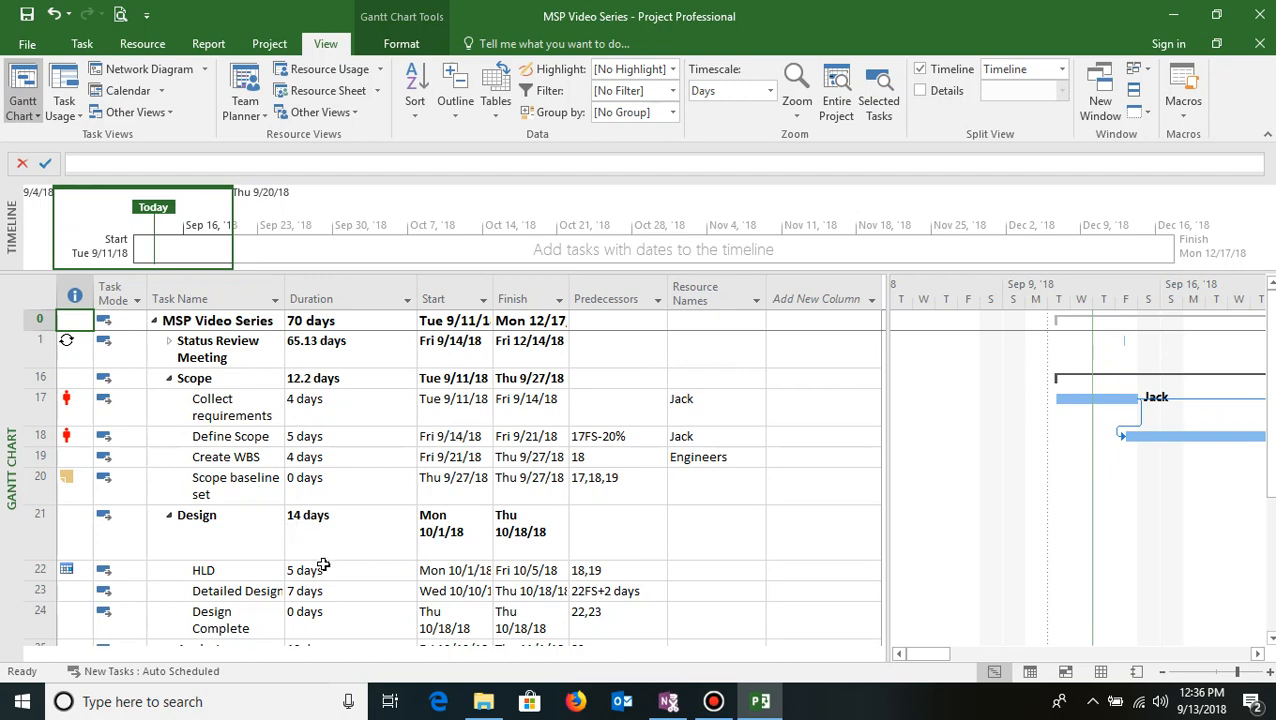
scroll(323, 566, "down", 2)
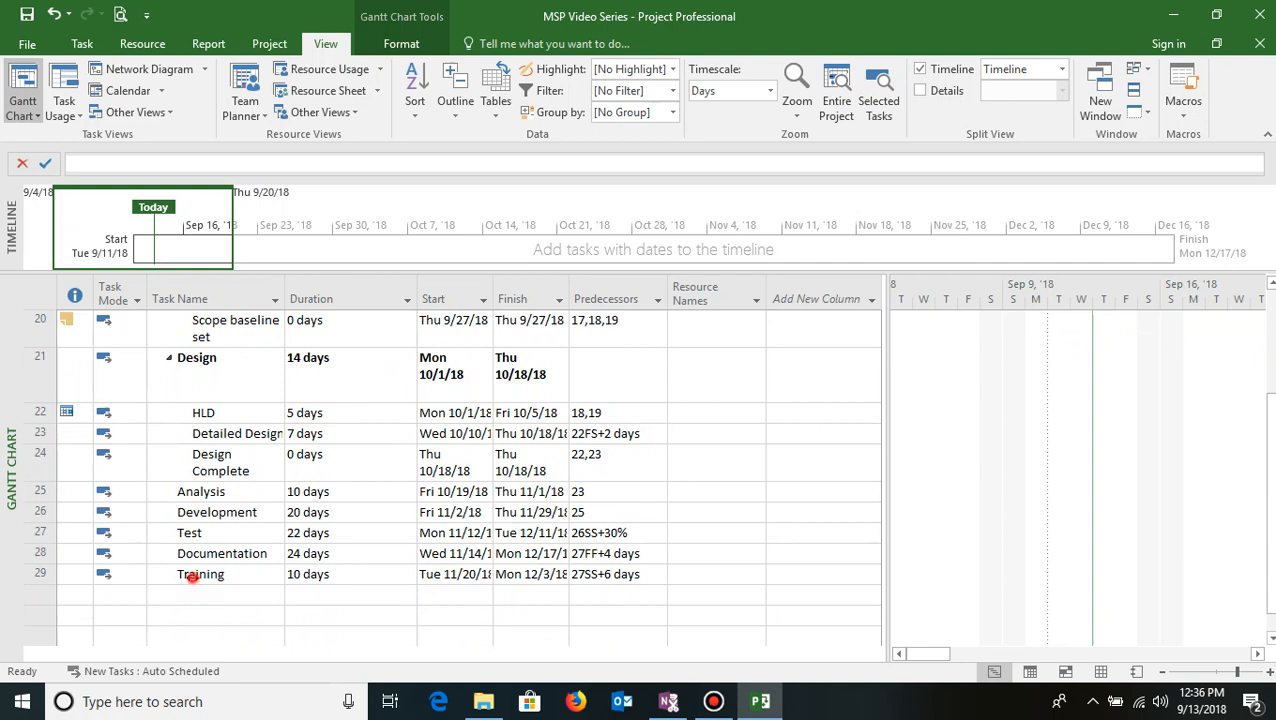
left_click(192, 578)
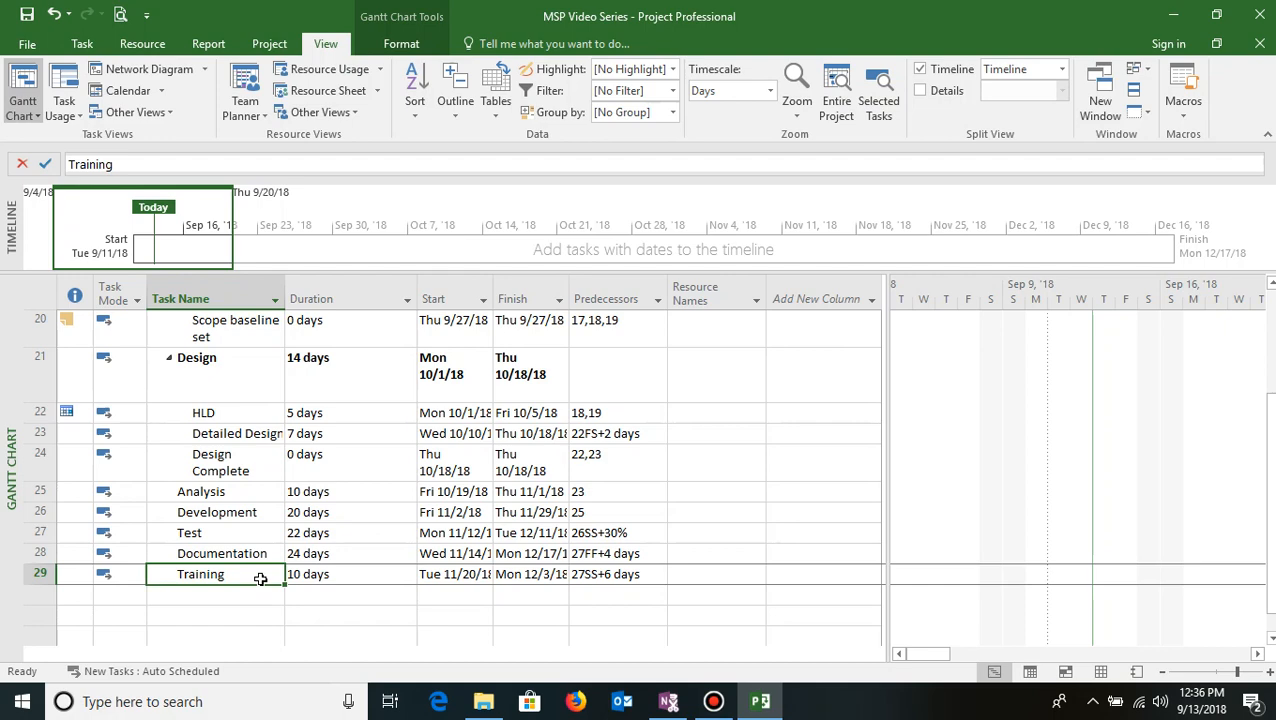
double_click(231, 577)
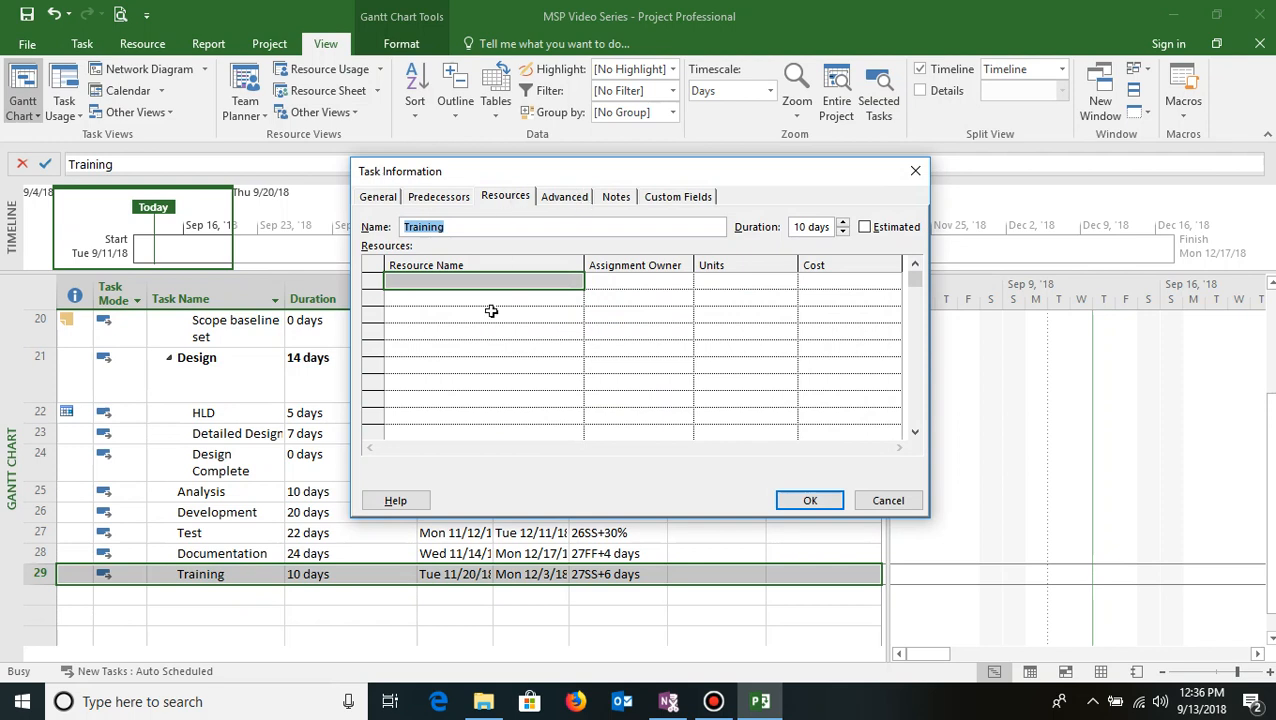
left_click(573, 284)
left_click(575, 284)
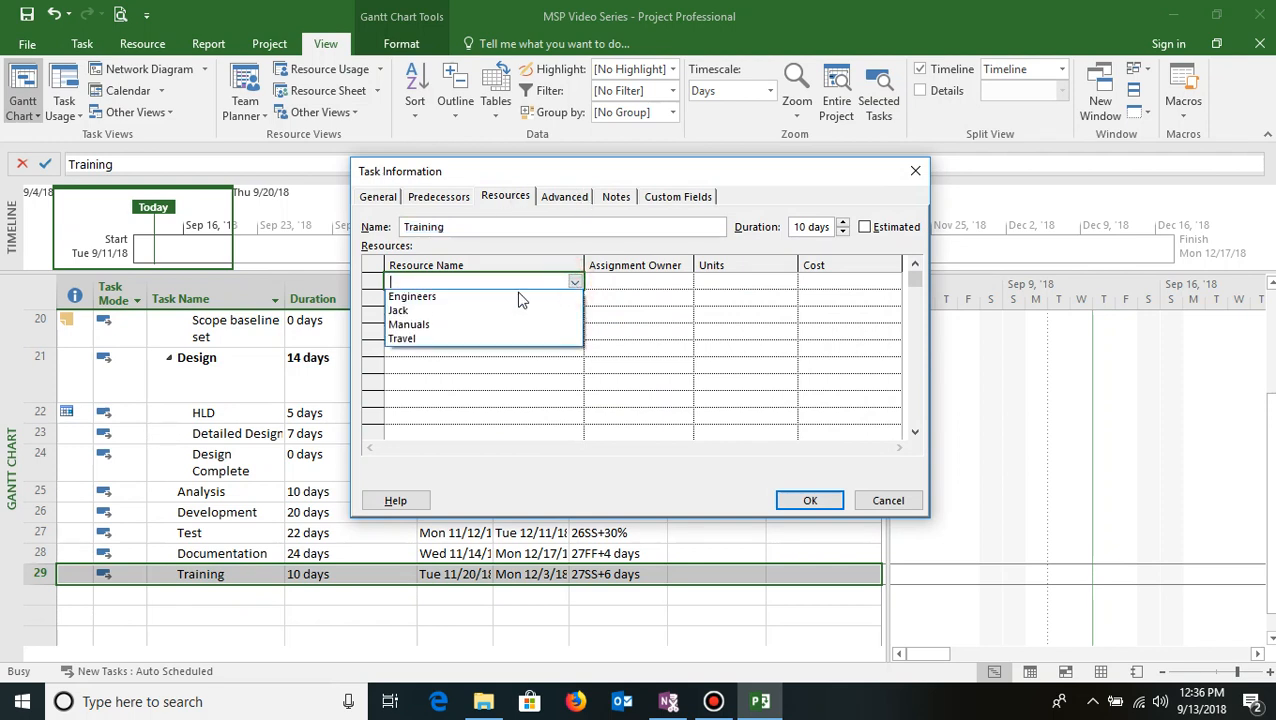
left_click(419, 327)
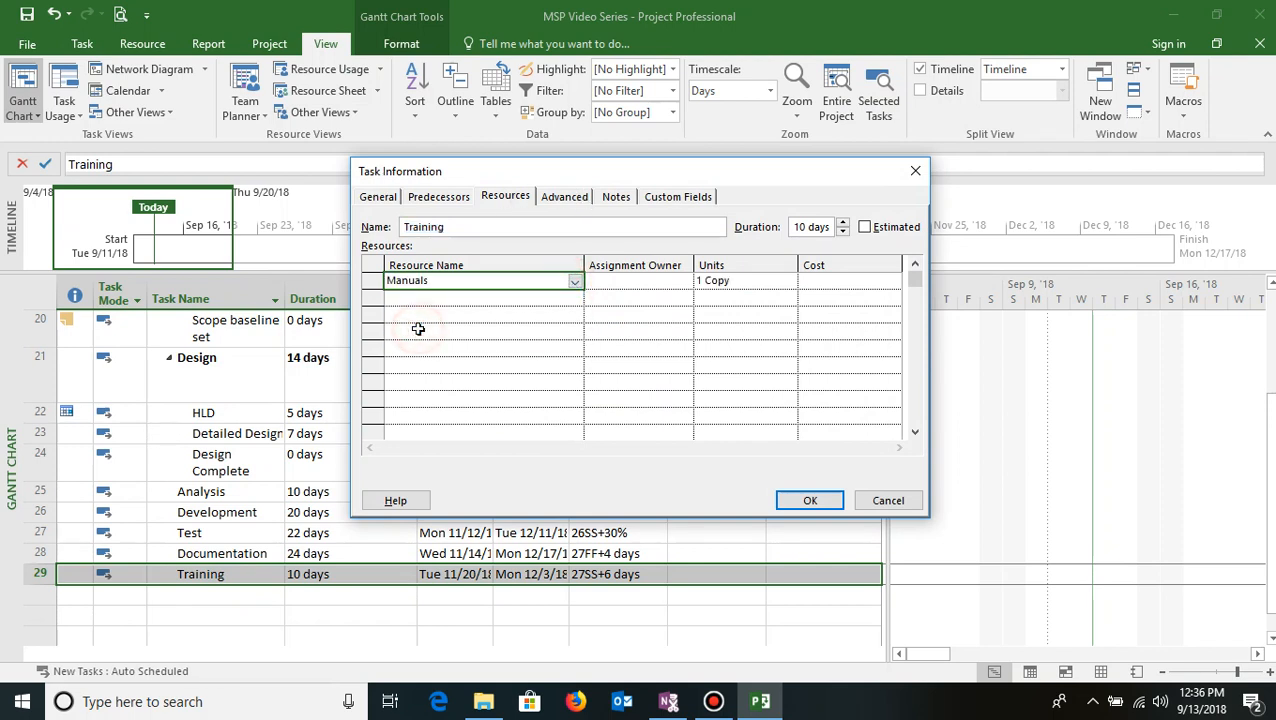
left_click(757, 279)
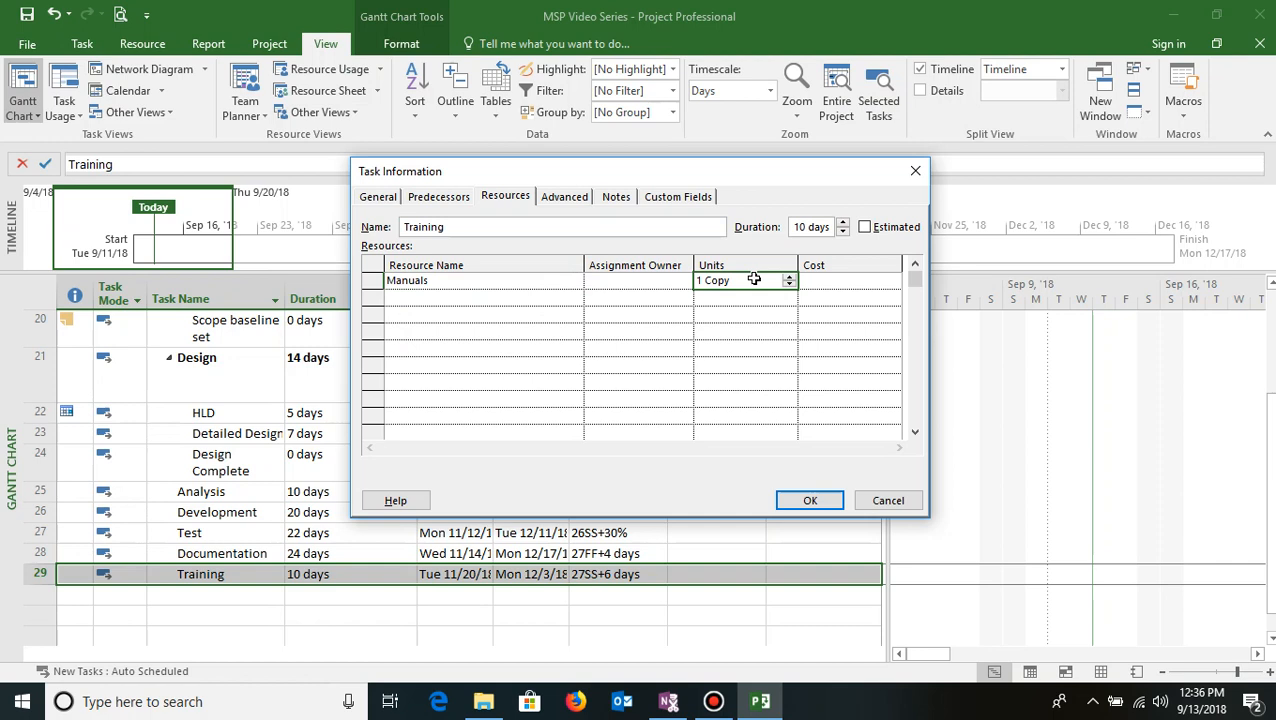
type("10")
left_click(419, 284)
left_click(432, 280)
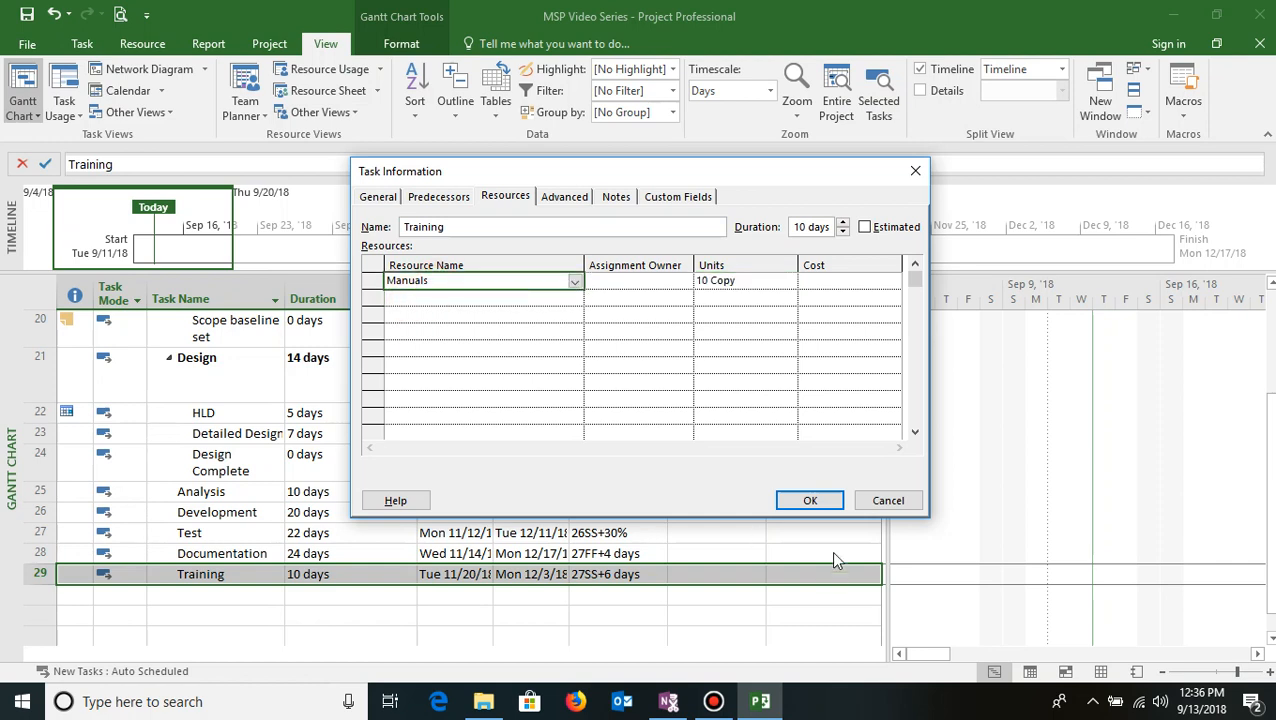
left_click(810, 500)
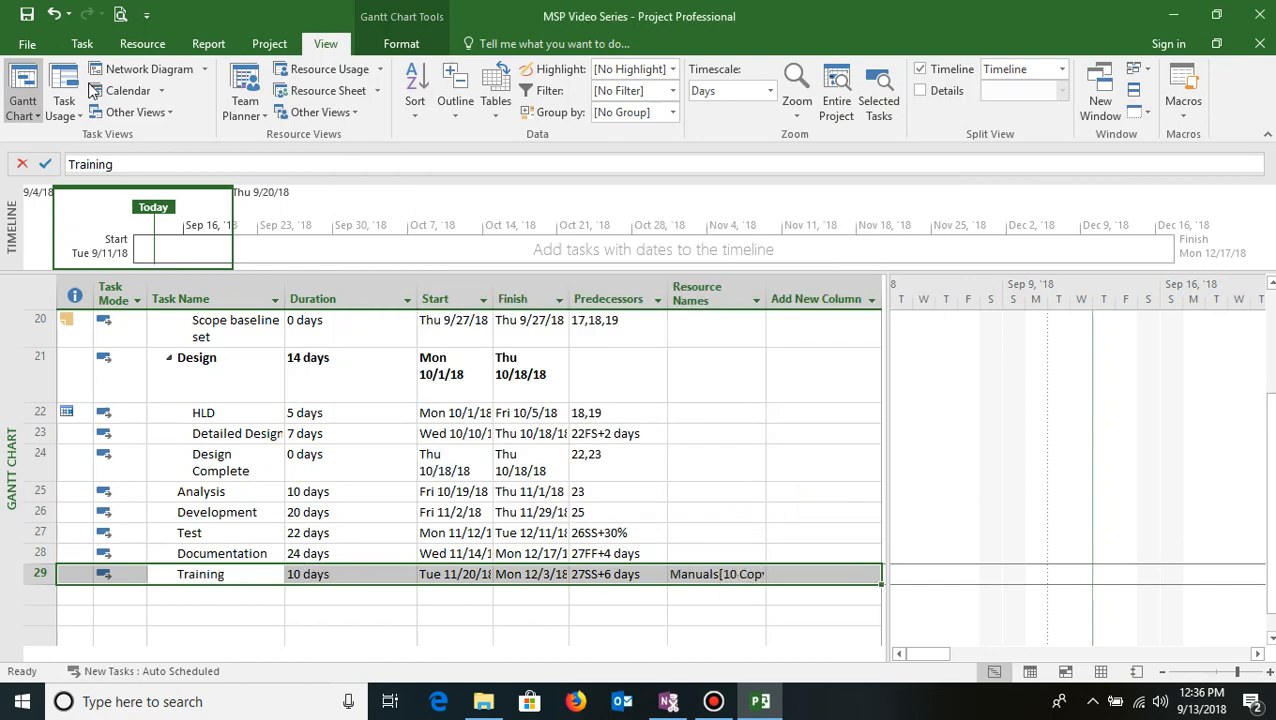
Bring the Training task's bar into view and review the cost of its Manuals assignment in the task information.
left_click(82, 43)
left_click(1153, 80)
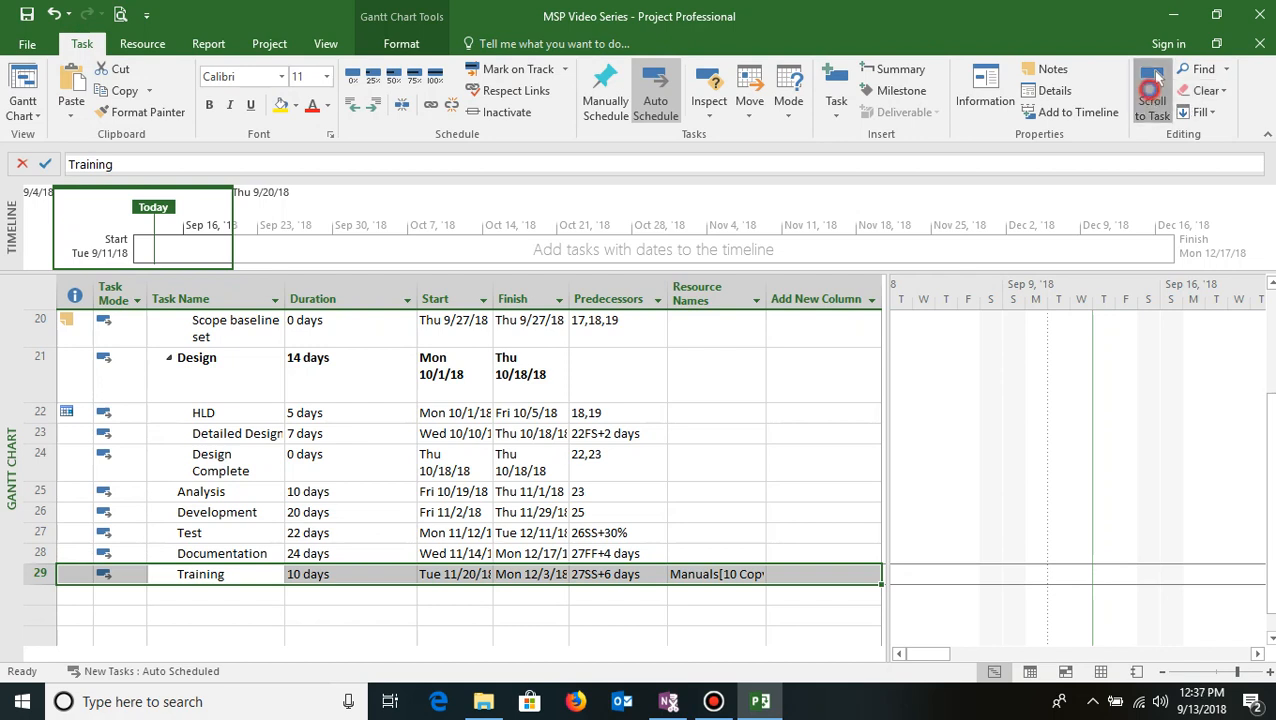
left_click_drag(1162, 655, 1211, 657)
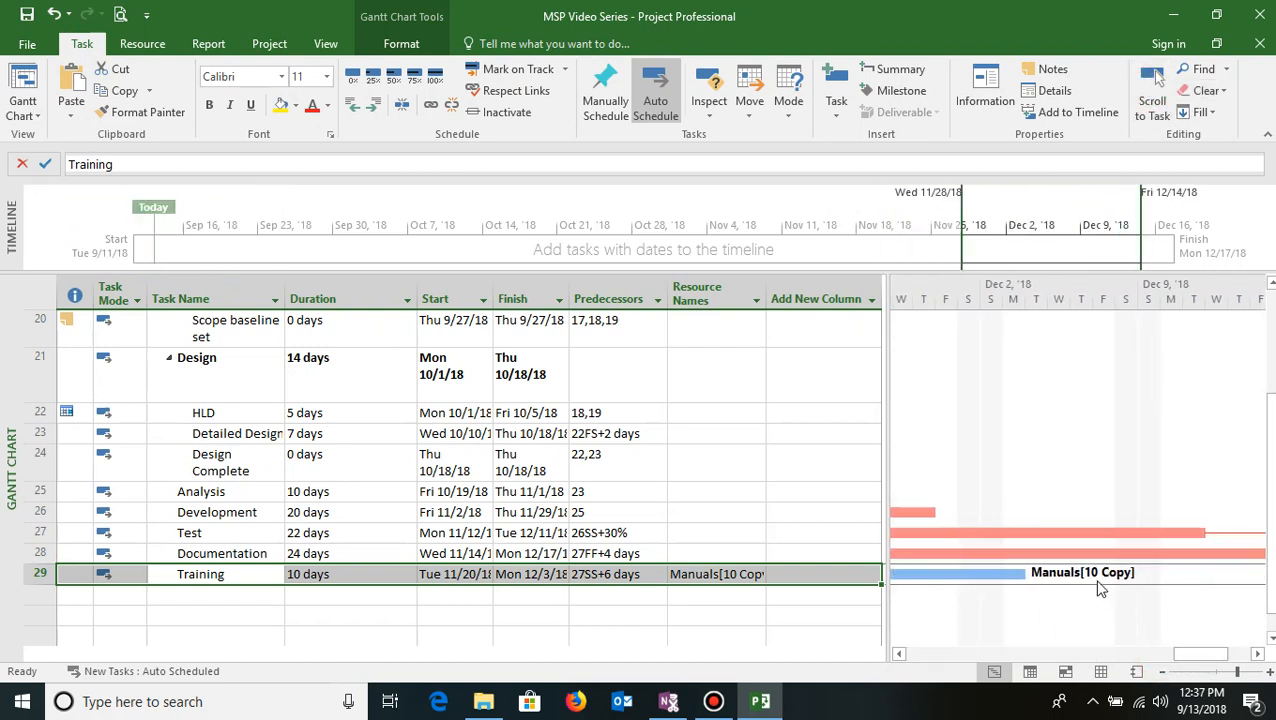
double_click(210, 578)
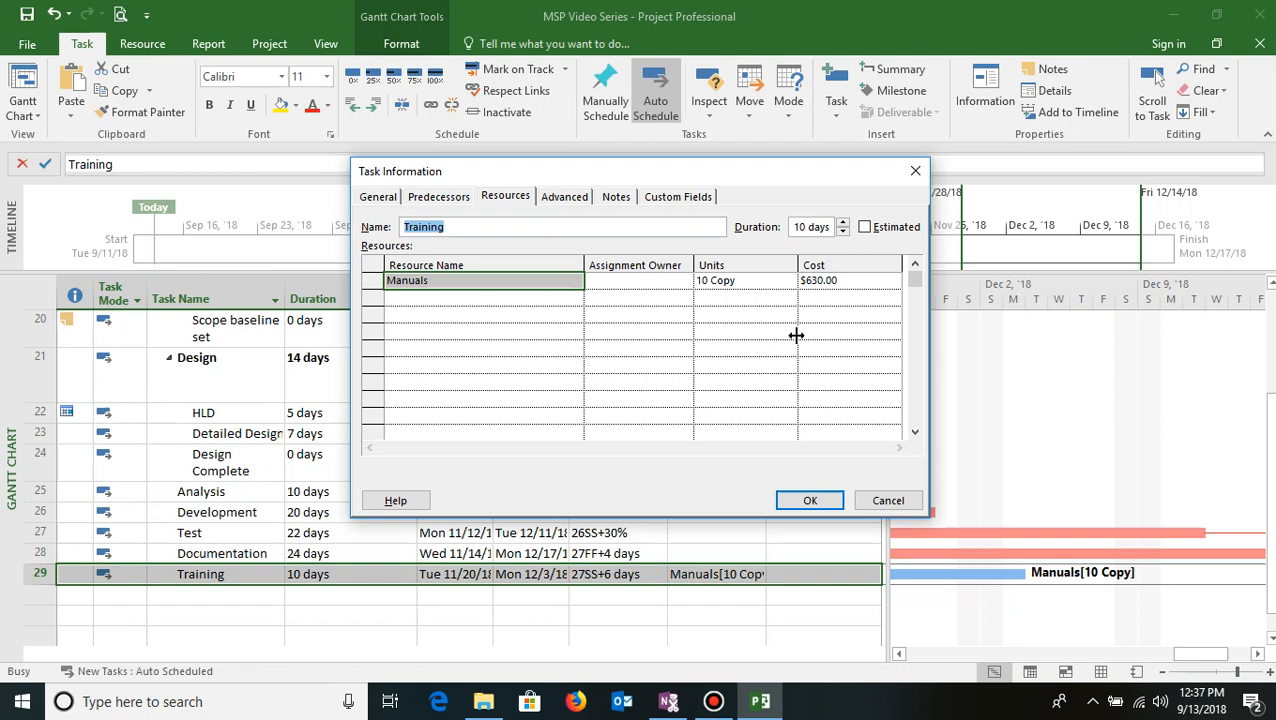
left_click(811, 502)
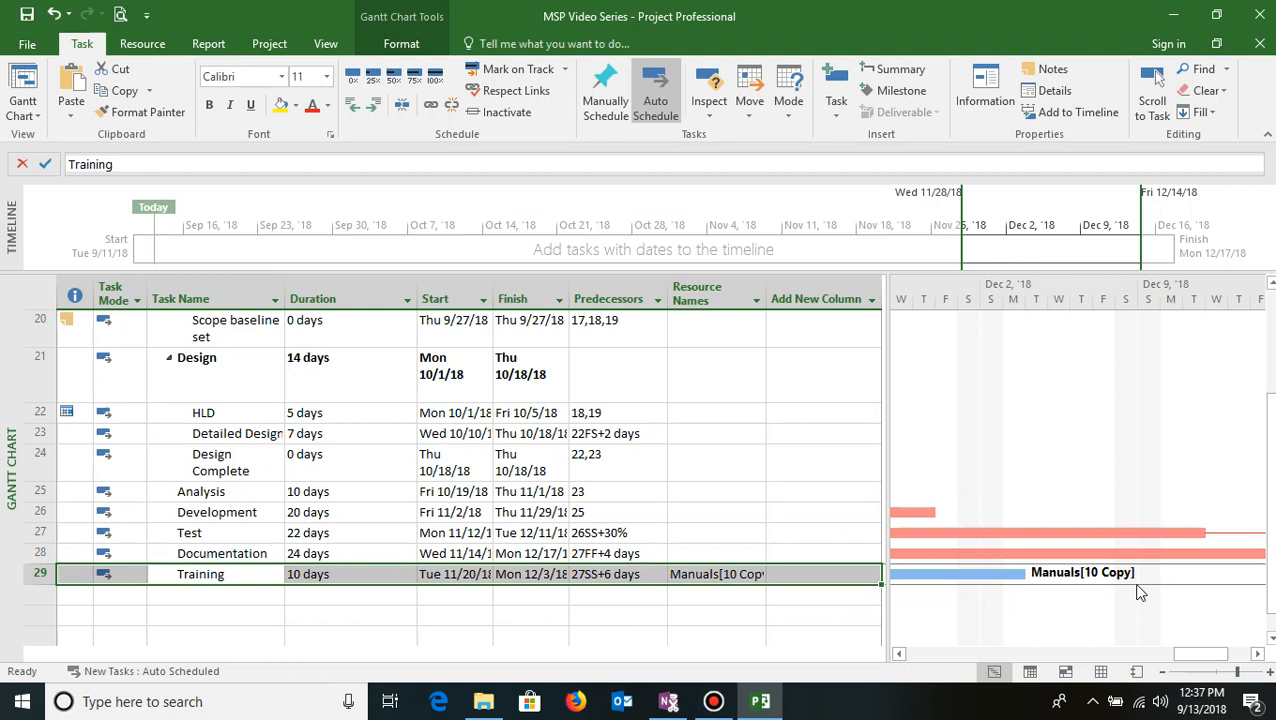
Assign the Travel cost resource to the Training task with a cost of 30000.
double_click(224, 575)
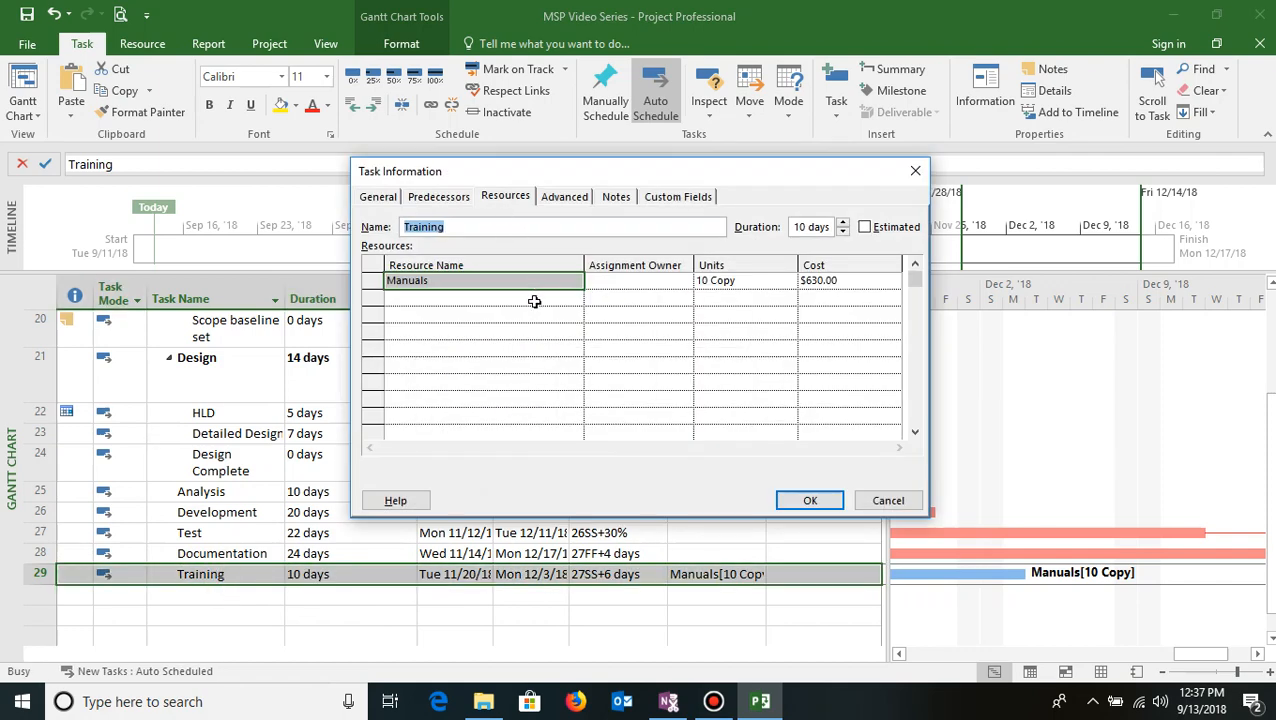
left_click(534, 301)
left_click(575, 298)
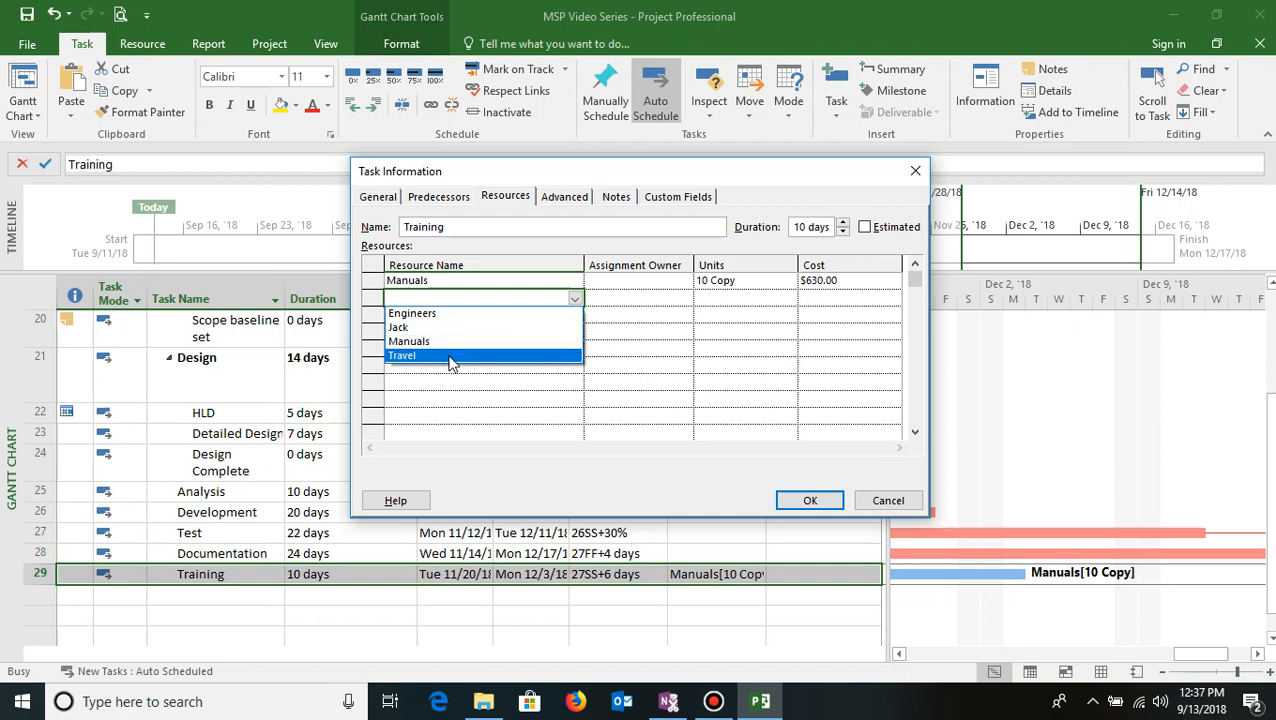
left_click(450, 357)
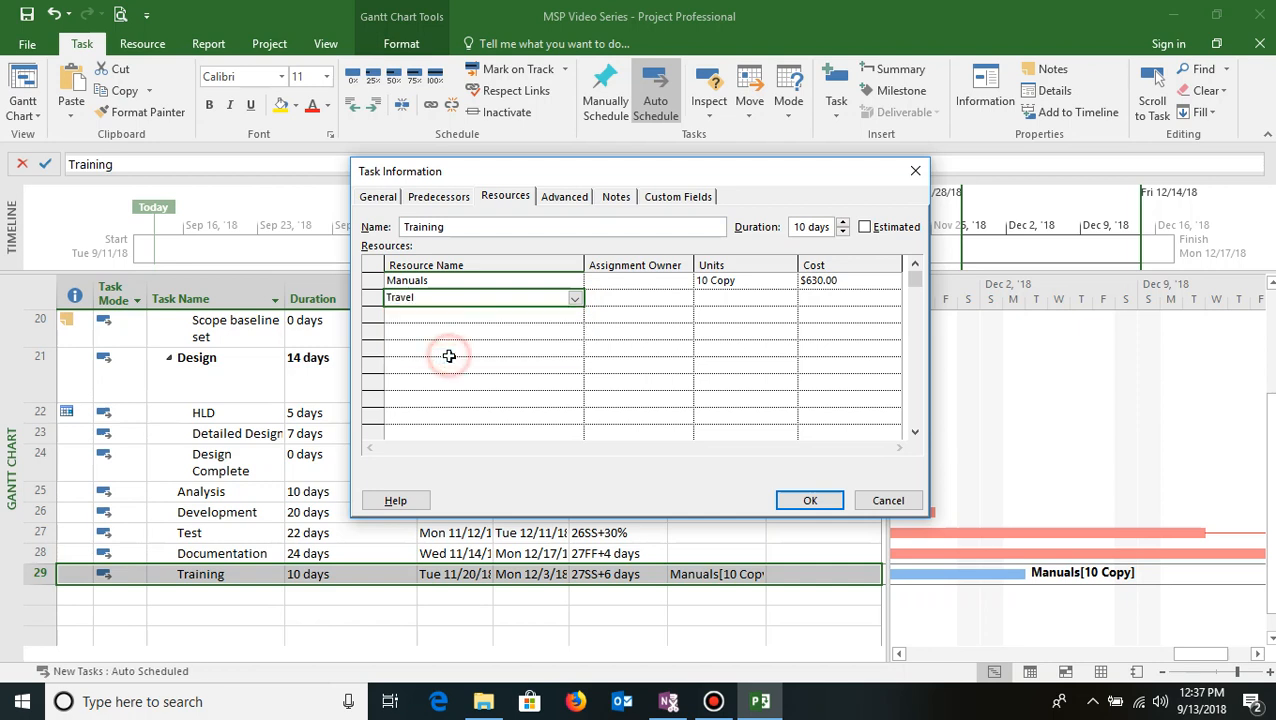
left_click(831, 297)
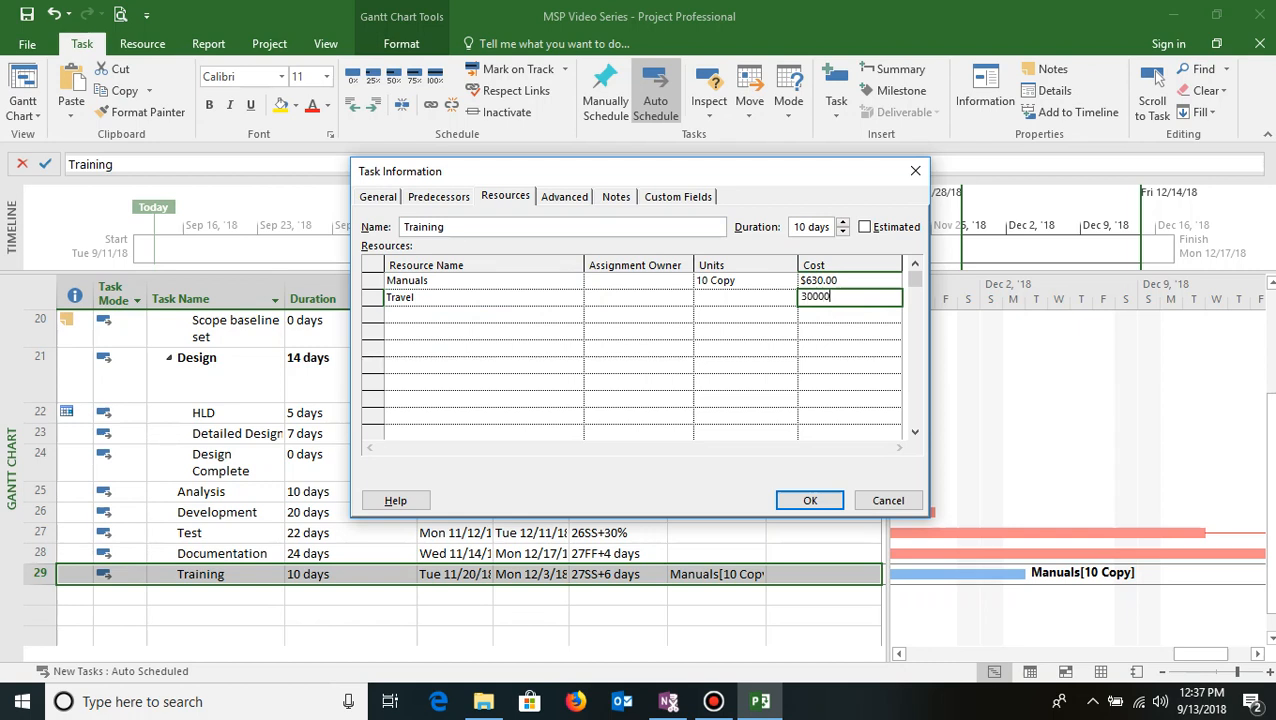
left_click(410, 297)
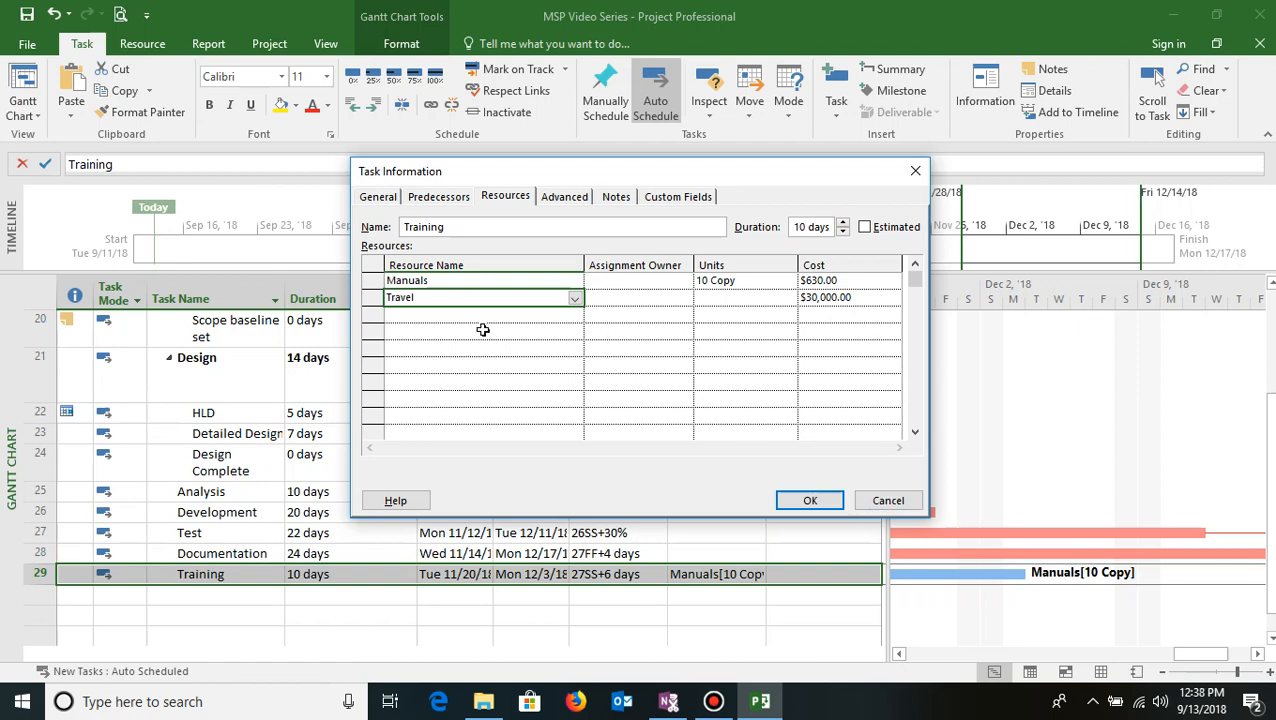
left_click(810, 505)
left_click(818, 505)
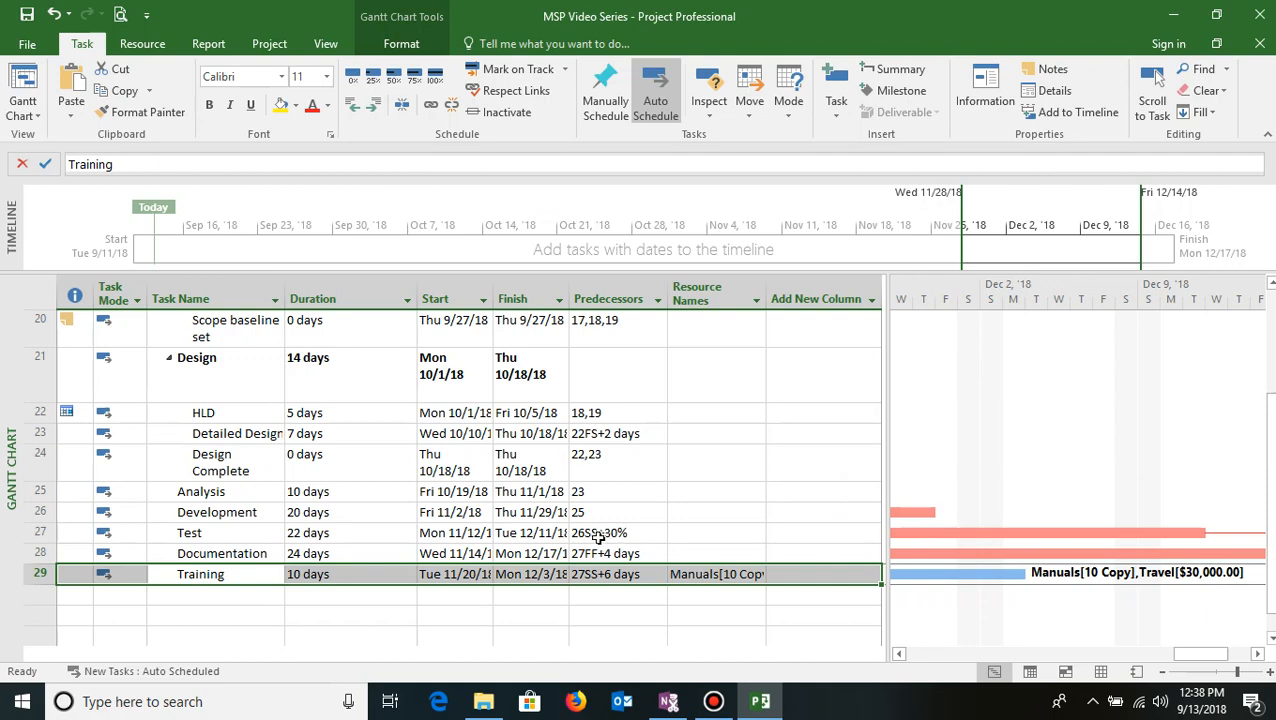
Compare the resource units and costs assigned to the Collect requirements task with those of the Training task in their task information.
scroll(560, 527, "up", 3)
scroll(709, 472, "down", 5)
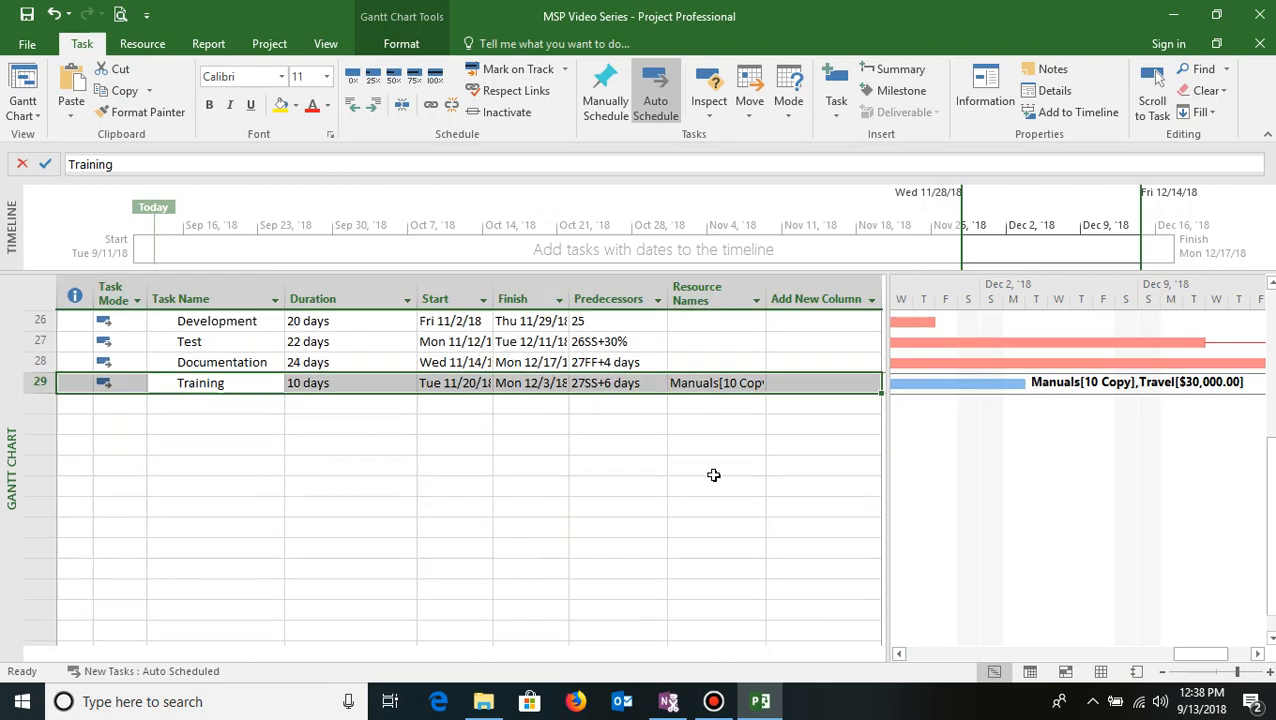
scroll(1033, 524, "up", 1)
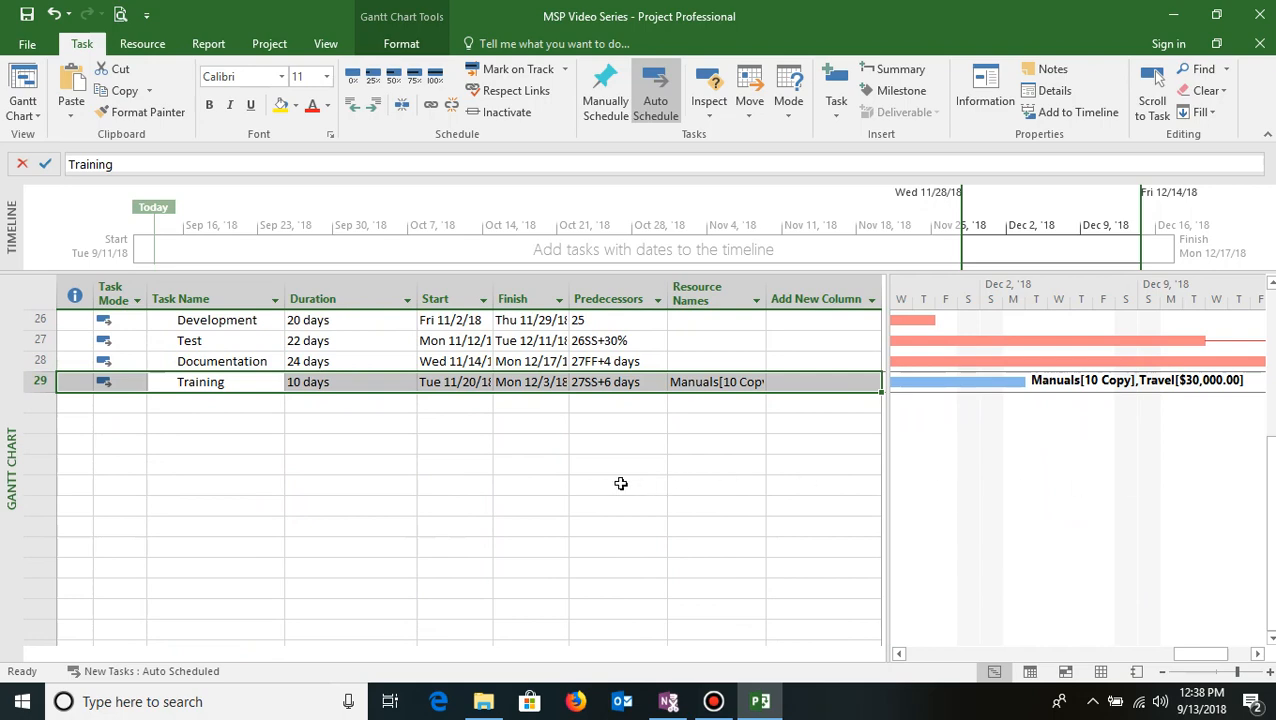
scroll(641, 481, "up", 5)
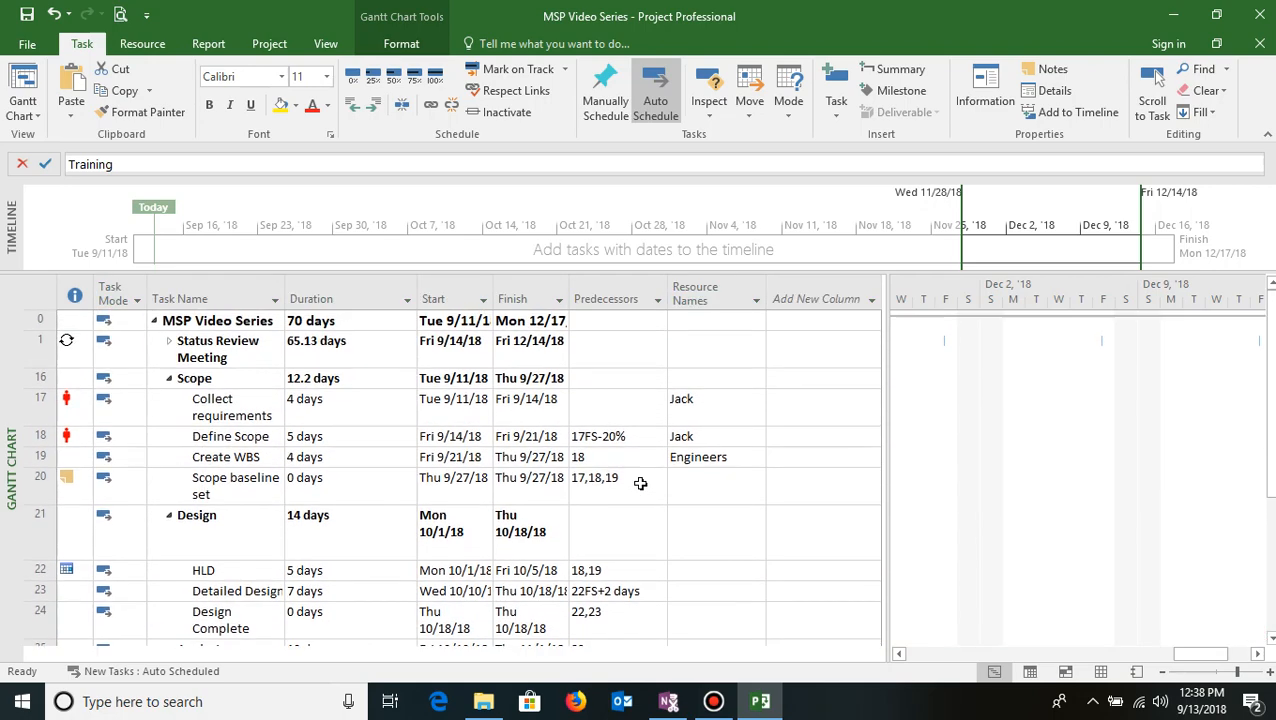
scroll(640, 483, "down", 4)
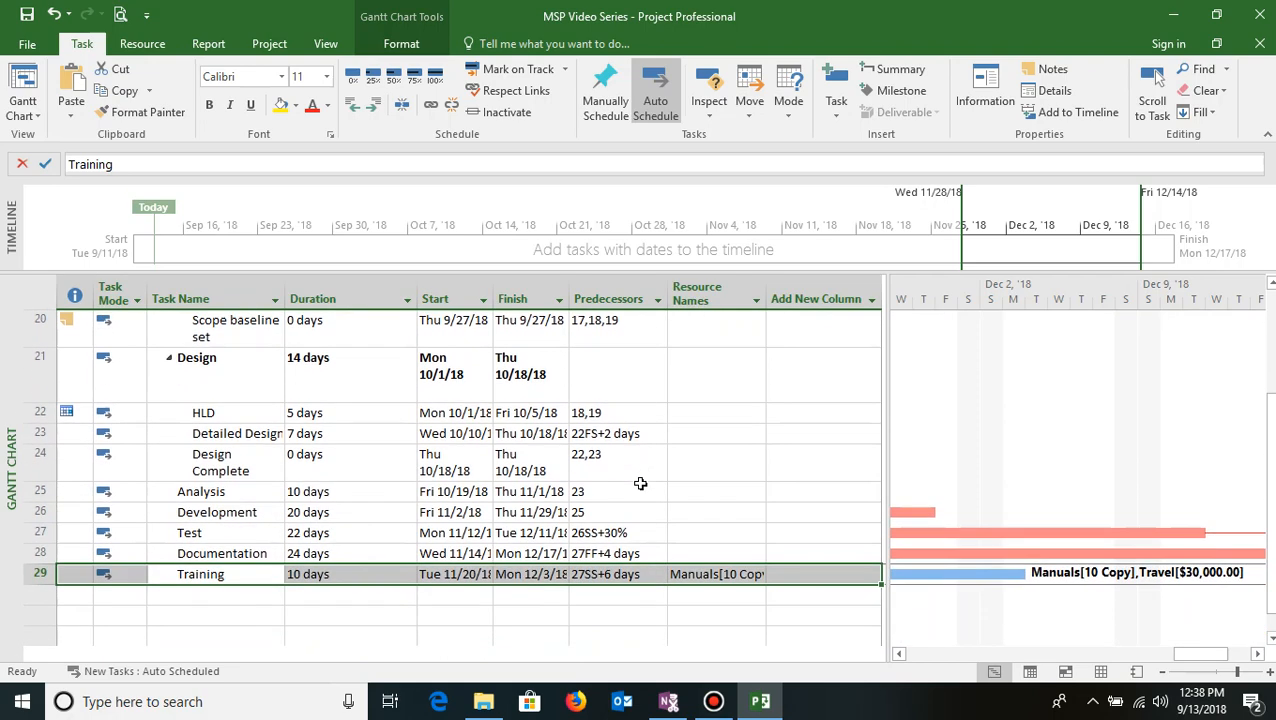
scroll(640, 483, "up", 4)
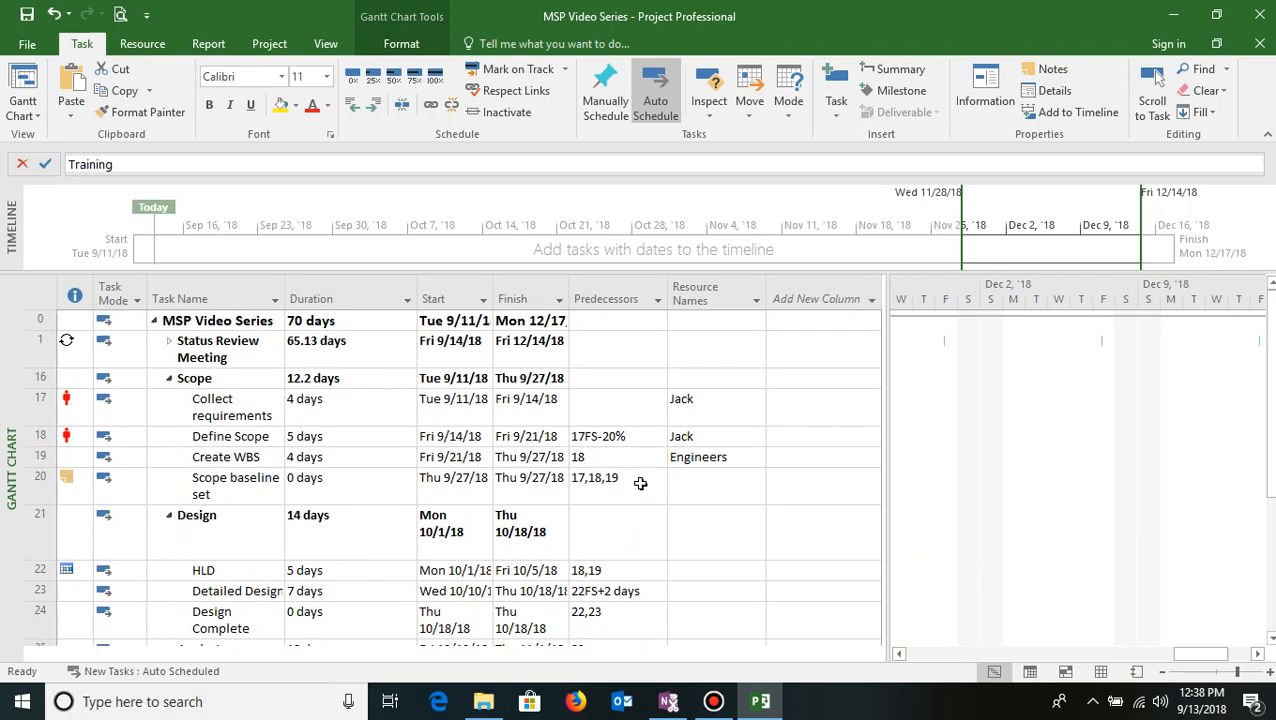
double_click(230, 402)
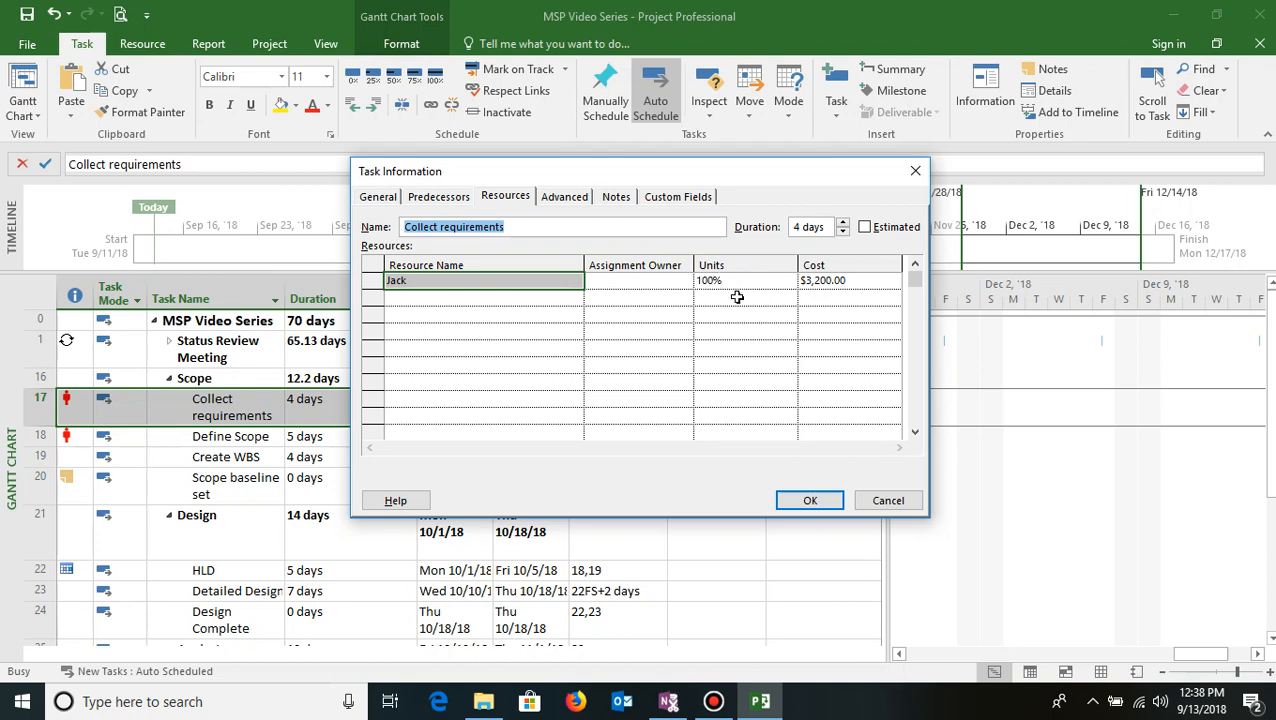
left_click(812, 502)
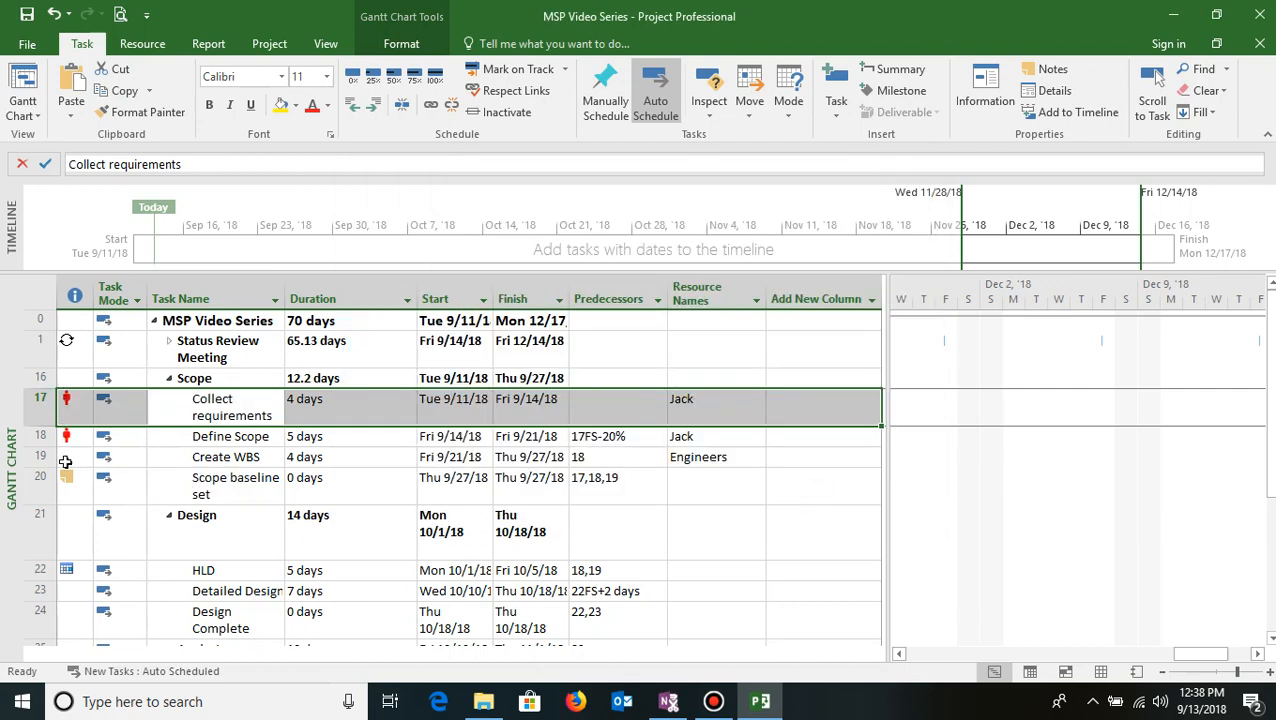
scroll(257, 532, "down", 8)
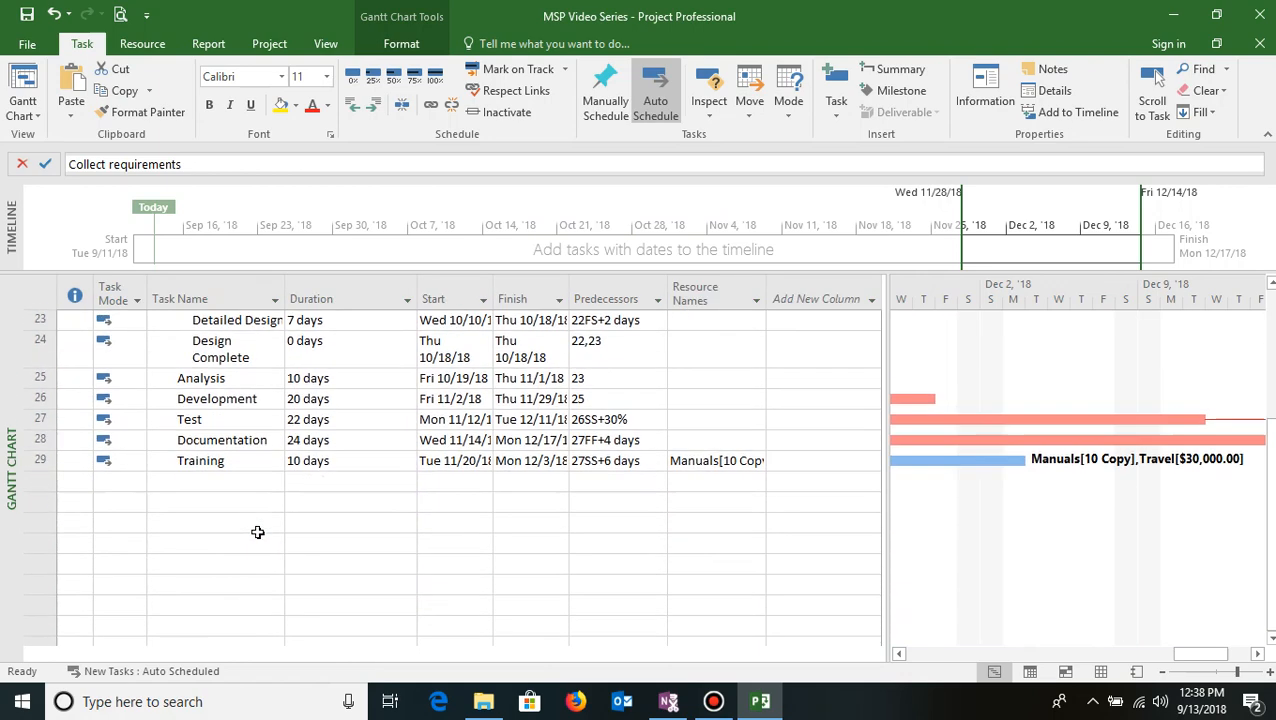
double_click(203, 463)
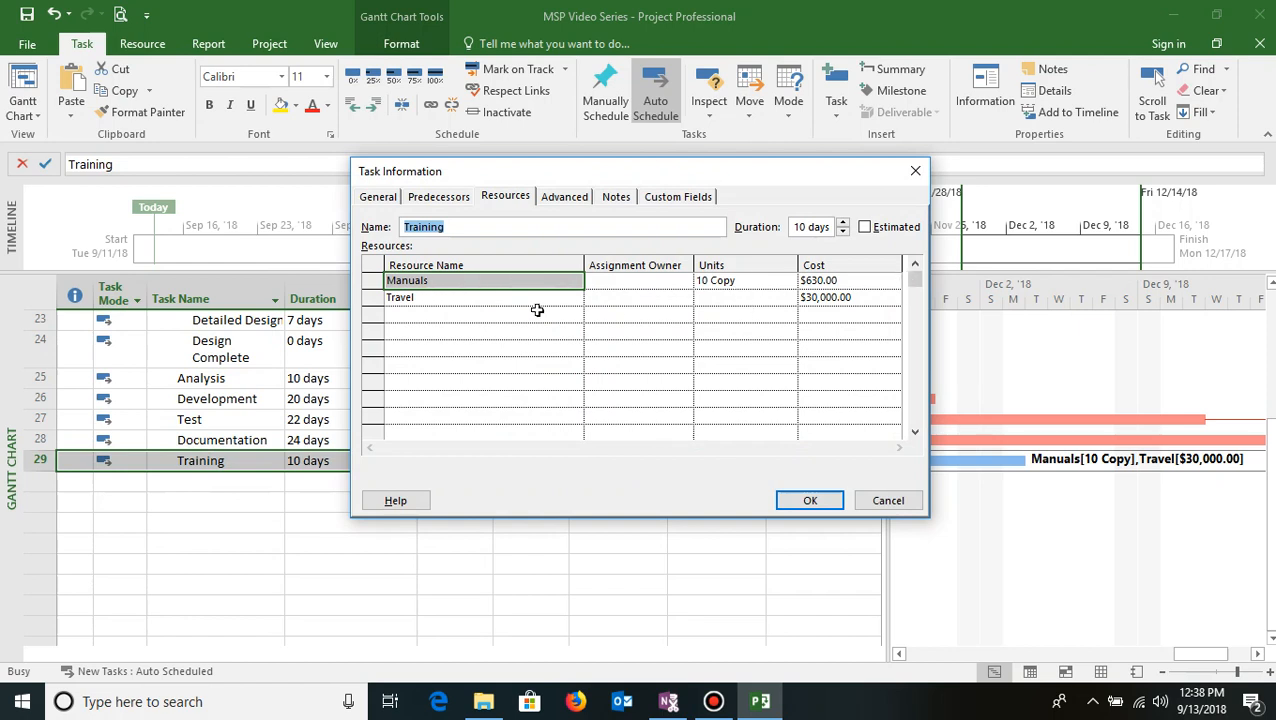
left_click(417, 300)
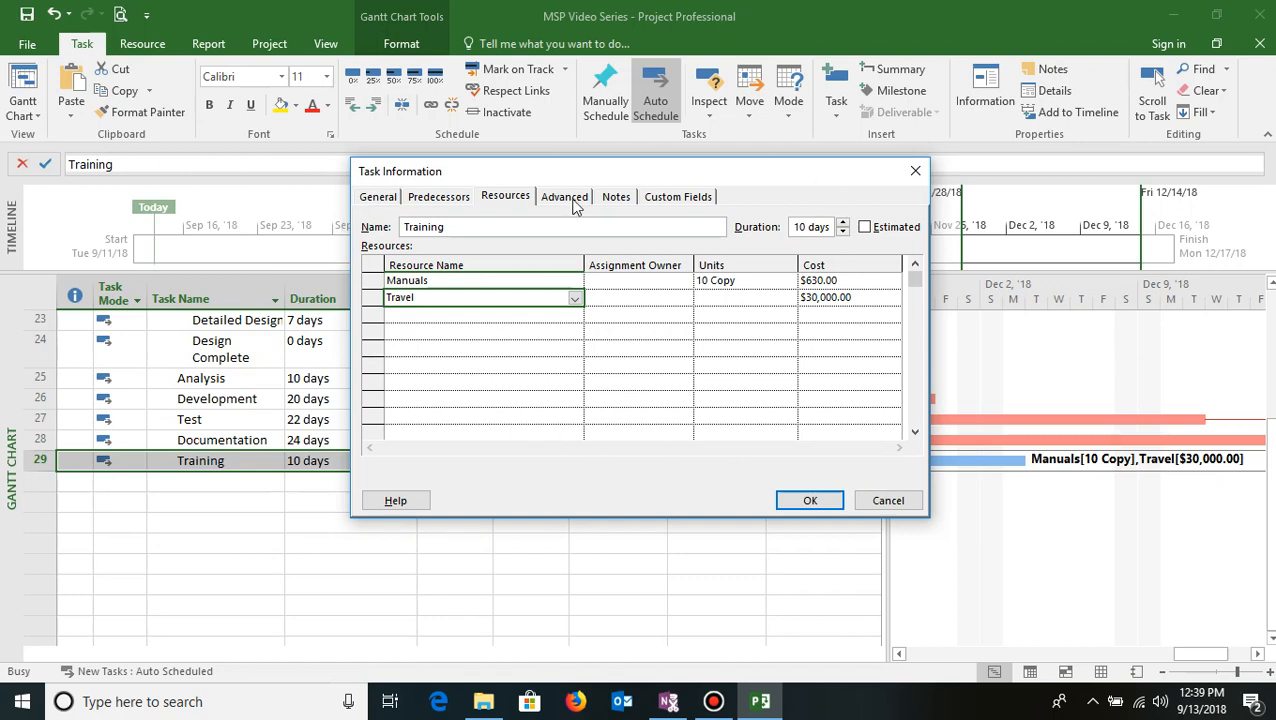
left_click(810, 502)
Assign the individual IT work resource to the Scope baseline set task through its task information.
scroll(473, 569, "up", 8)
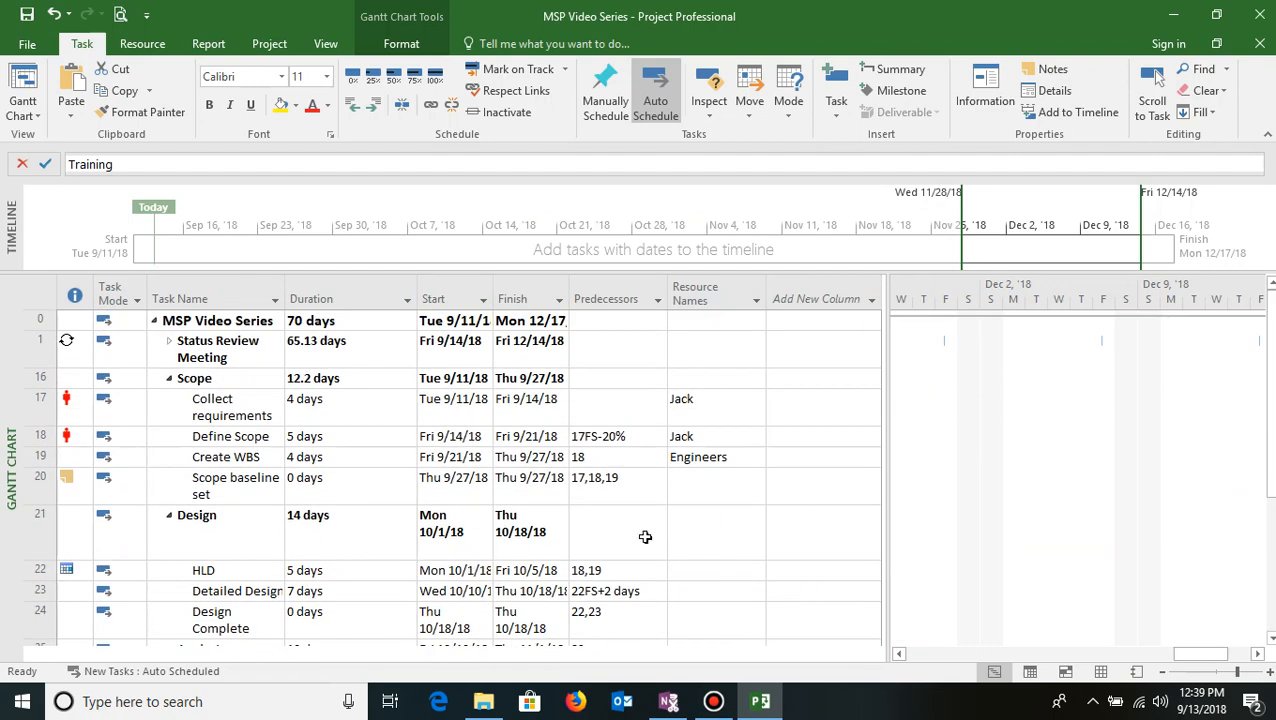
double_click(246, 488)
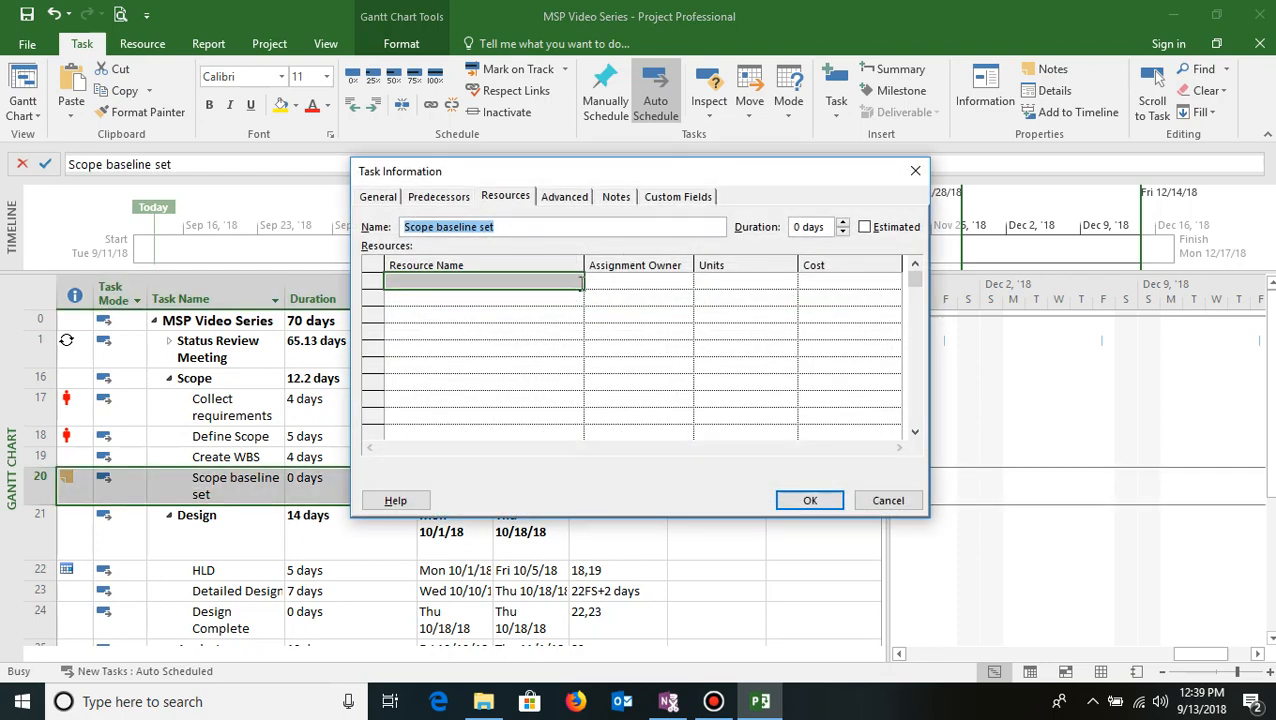
left_click(578, 281)
left_click(576, 283)
left_click(413, 311)
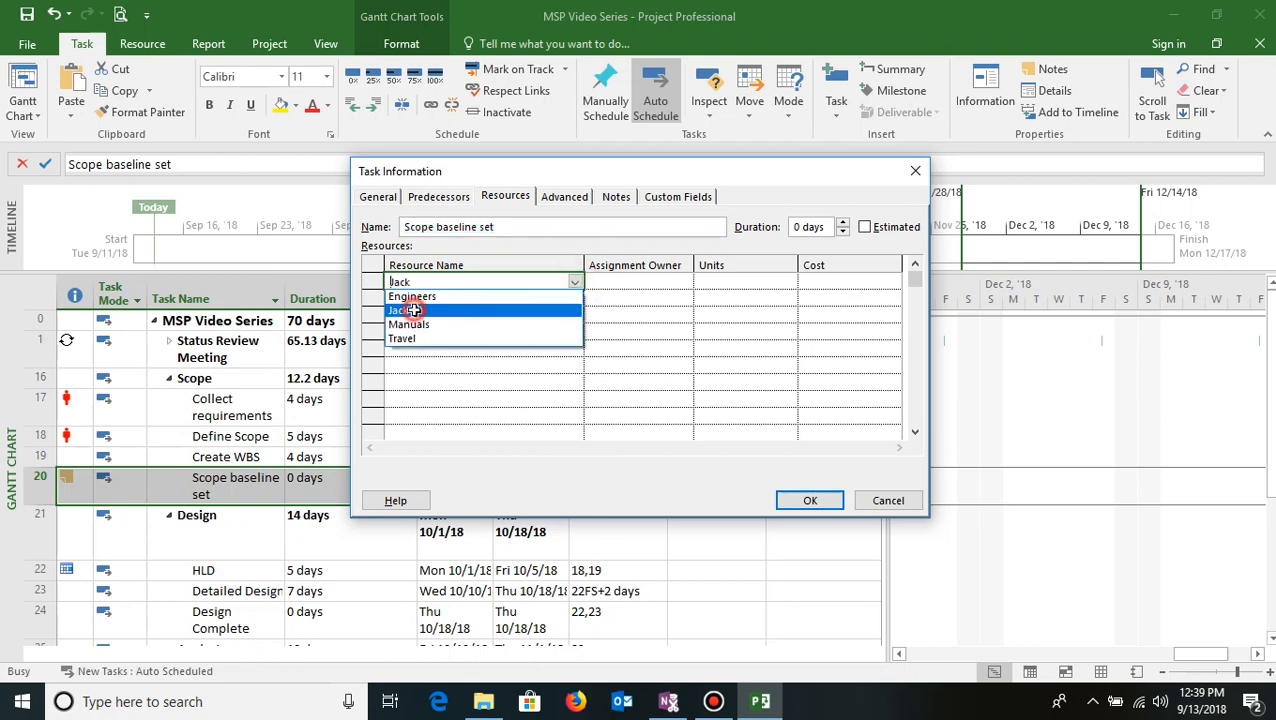
left_click(810, 500)
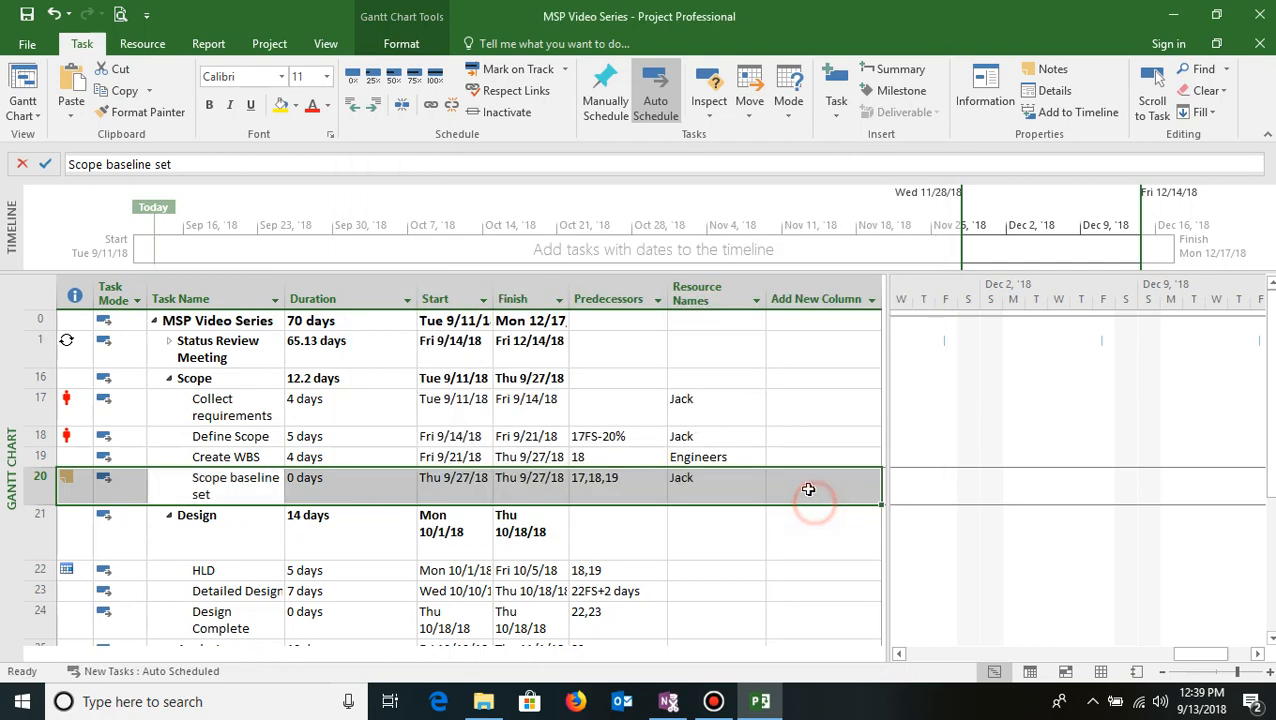
Assign the Engineers work resource to the HLD task through its task information.
left_click(234, 575)
scroll(240, 575, "down", 2)
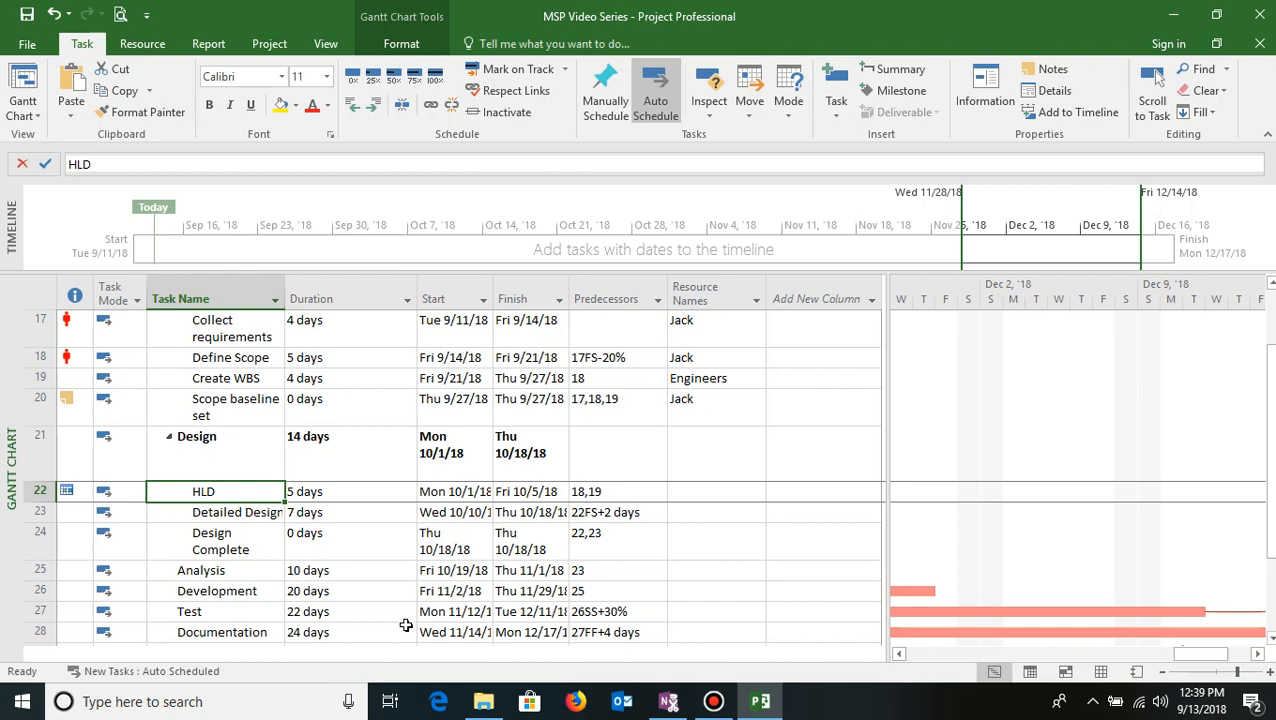
double_click(228, 492)
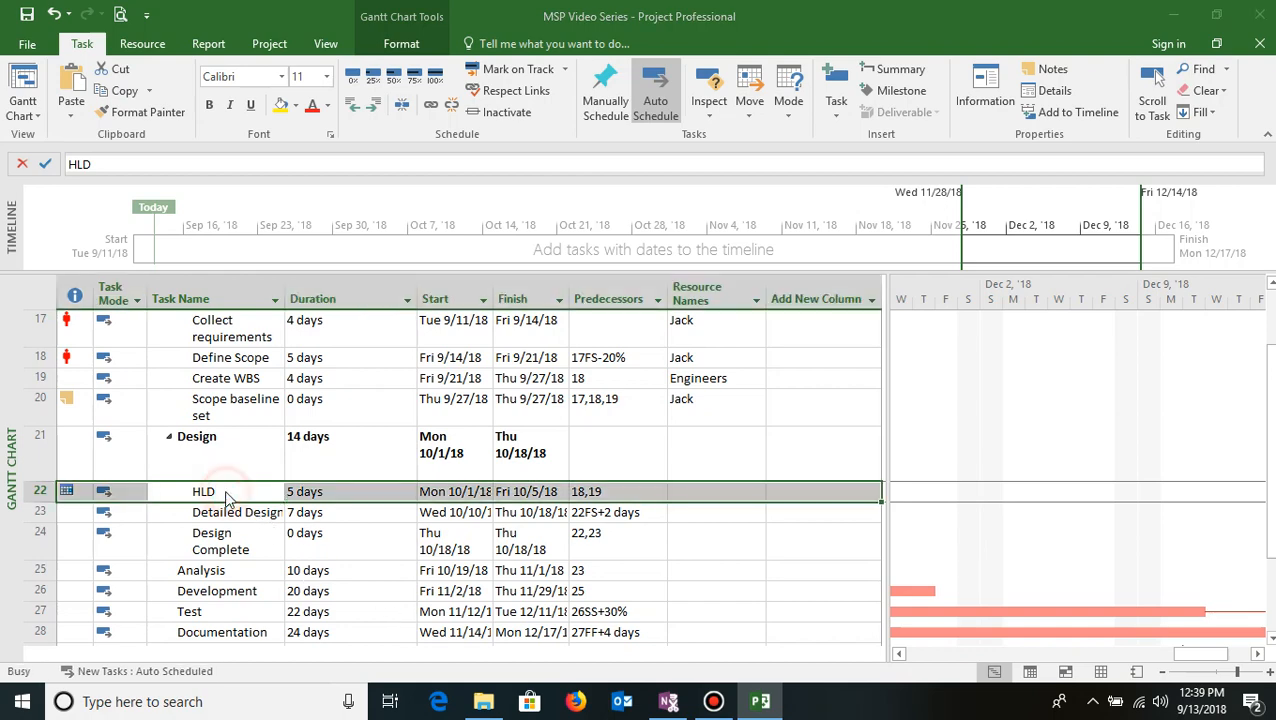
left_click(578, 282)
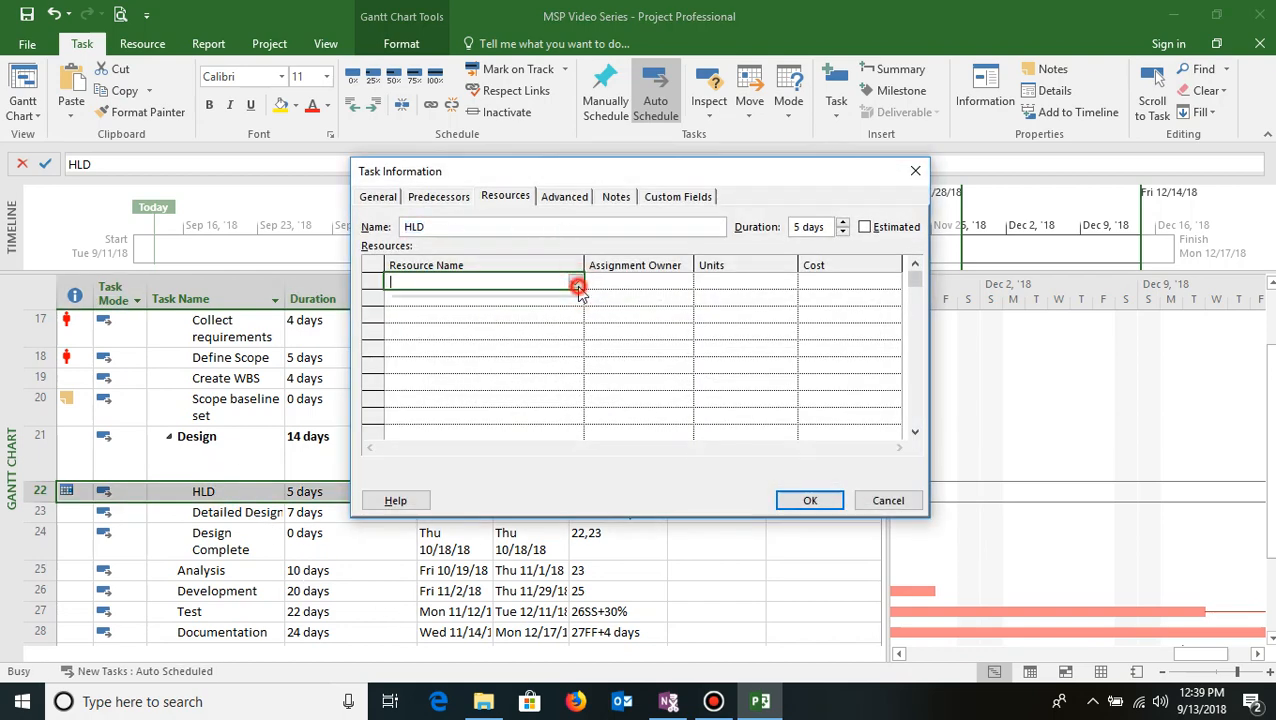
left_click(575, 282)
left_click(449, 298)
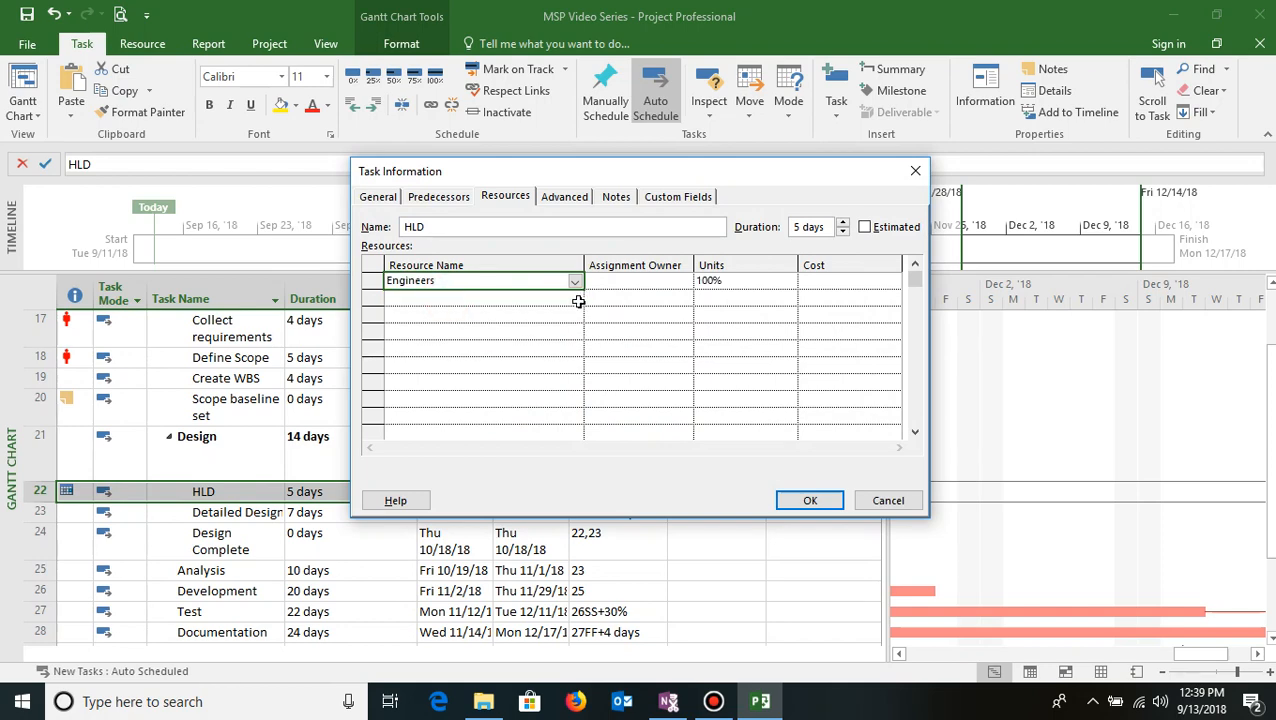
left_click(490, 296)
left_click(575, 302)
left_click(427, 309)
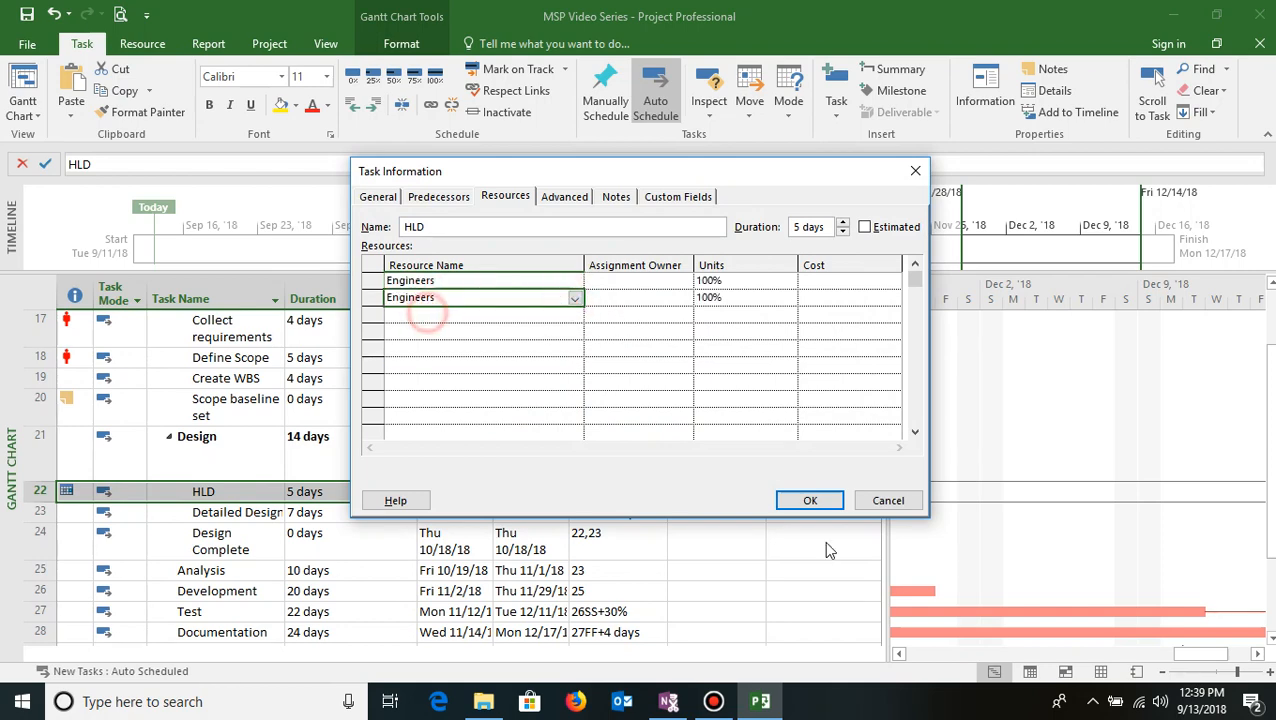
left_click(808, 503)
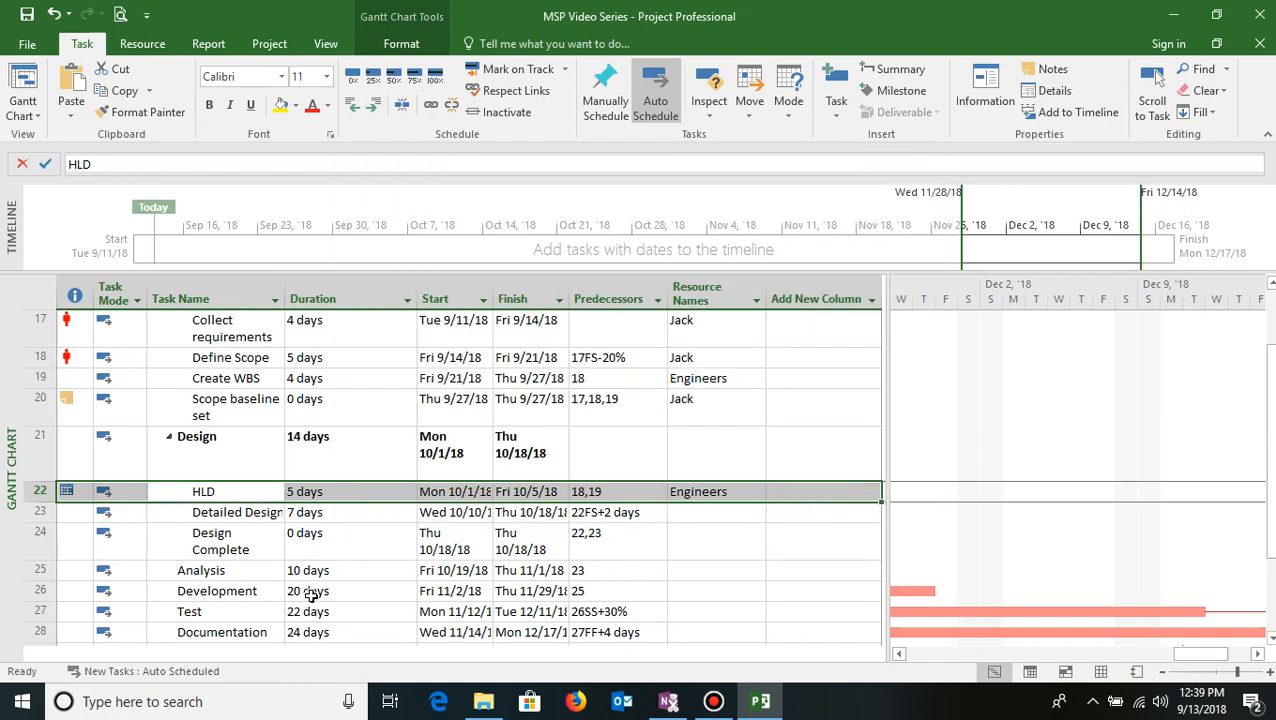
Review the cost of the Engineers assignment in the HLD task's information.
scroll(312, 594, "down", 1)
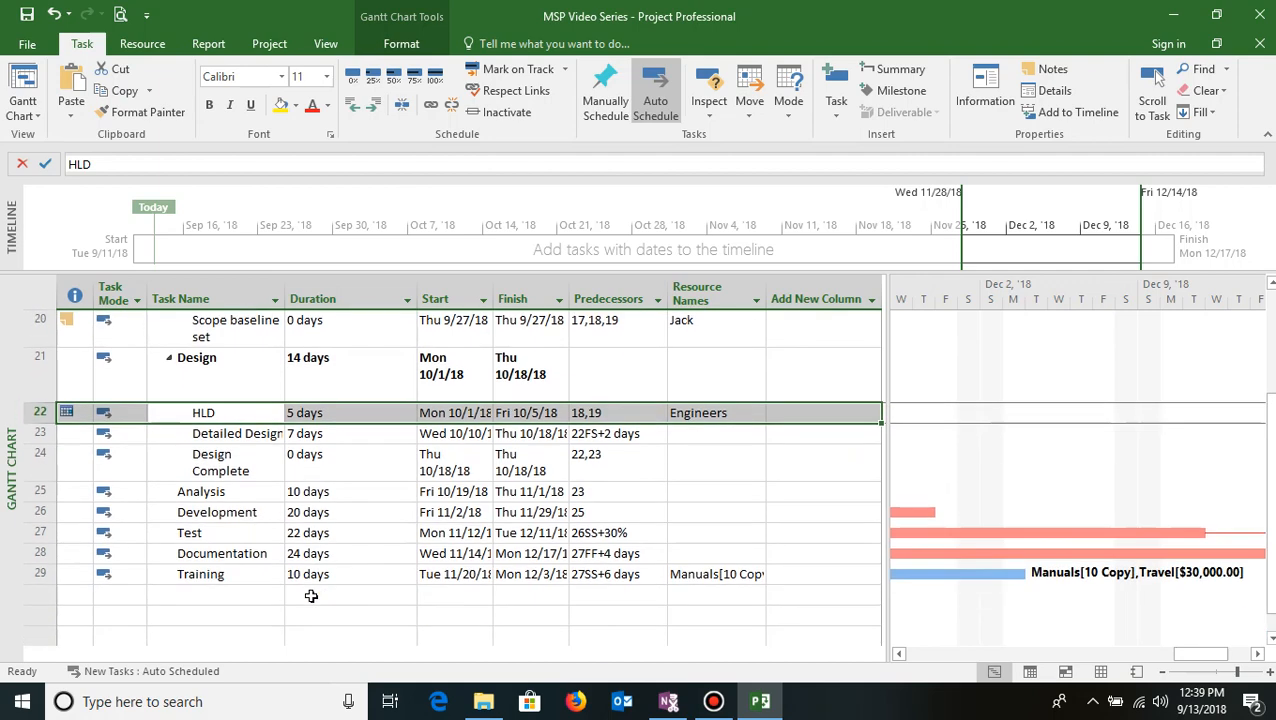
double_click(242, 414)
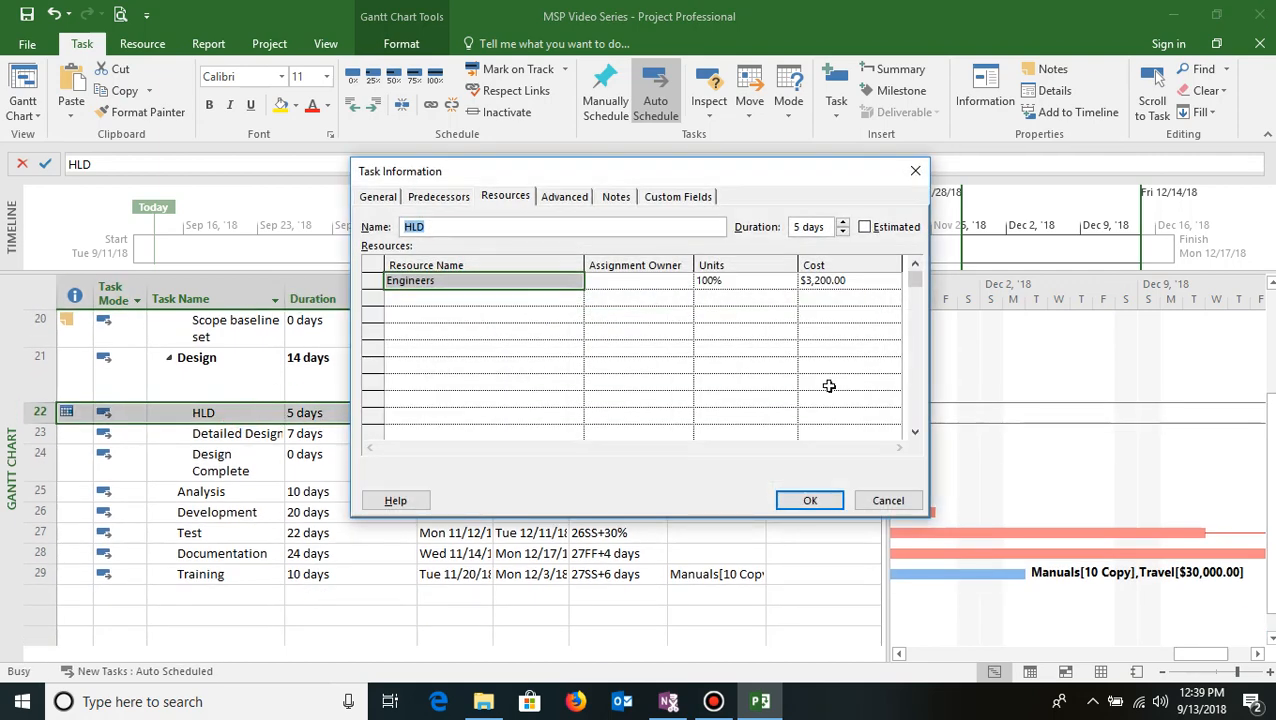
left_click(810, 503)
Assign the Engineers work resource to the Detailed Design task through its task information.
double_click(245, 432)
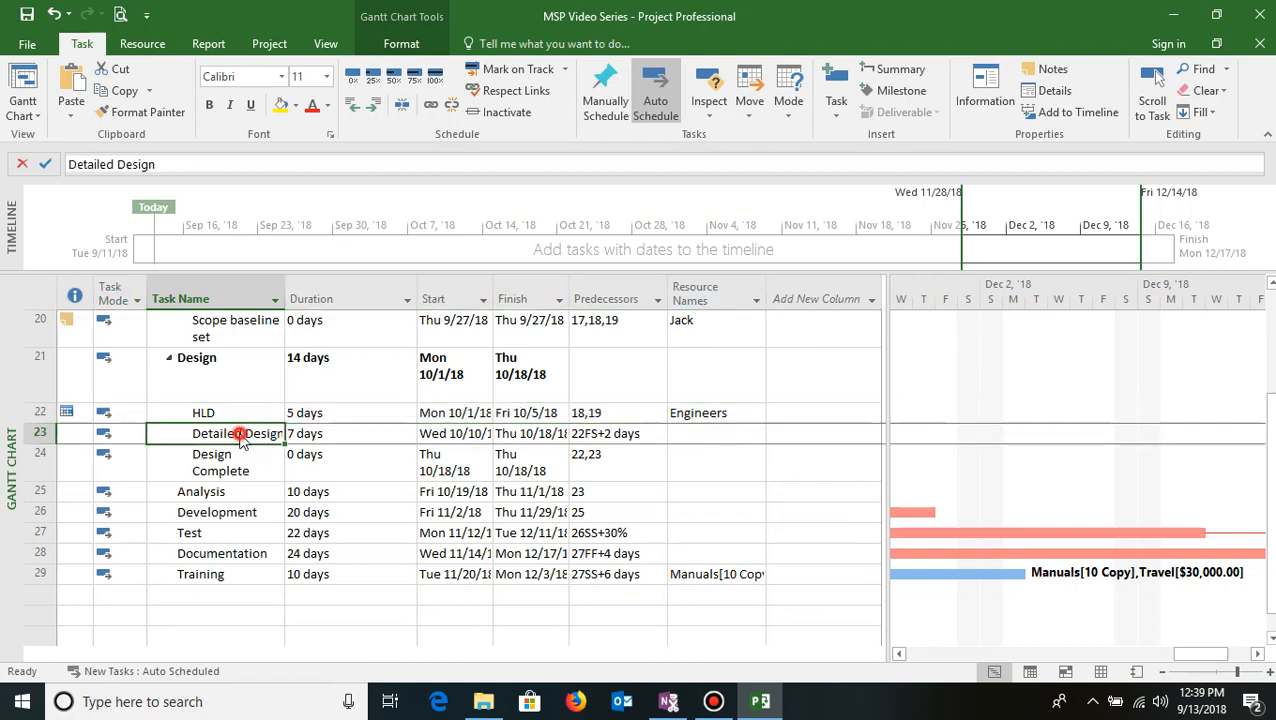
left_click(564, 282)
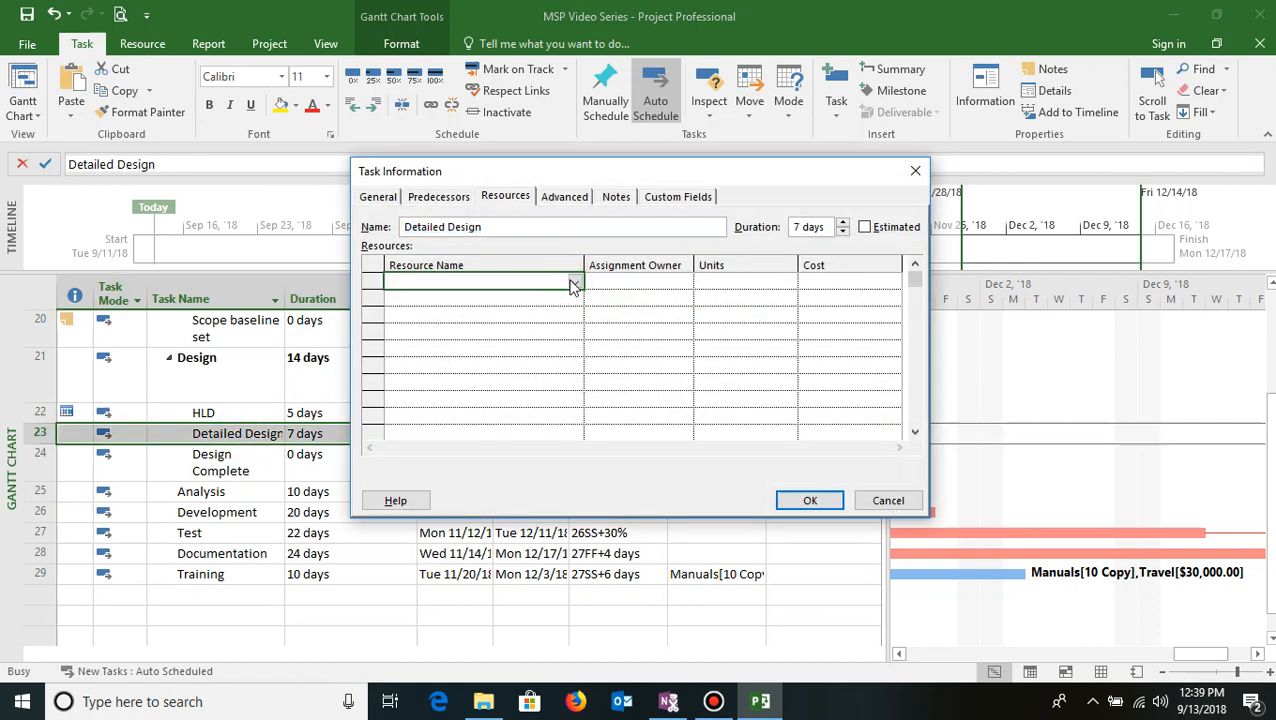
left_click(574, 282)
left_click(456, 296)
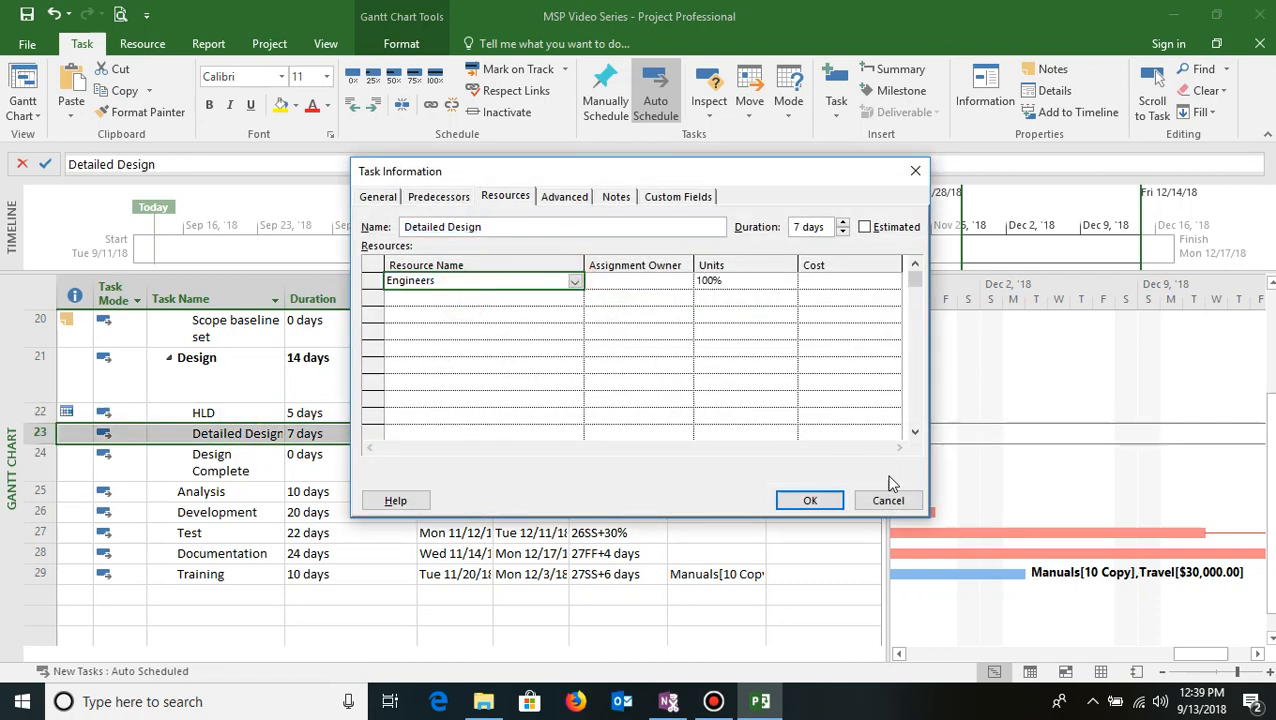
left_click(816, 500)
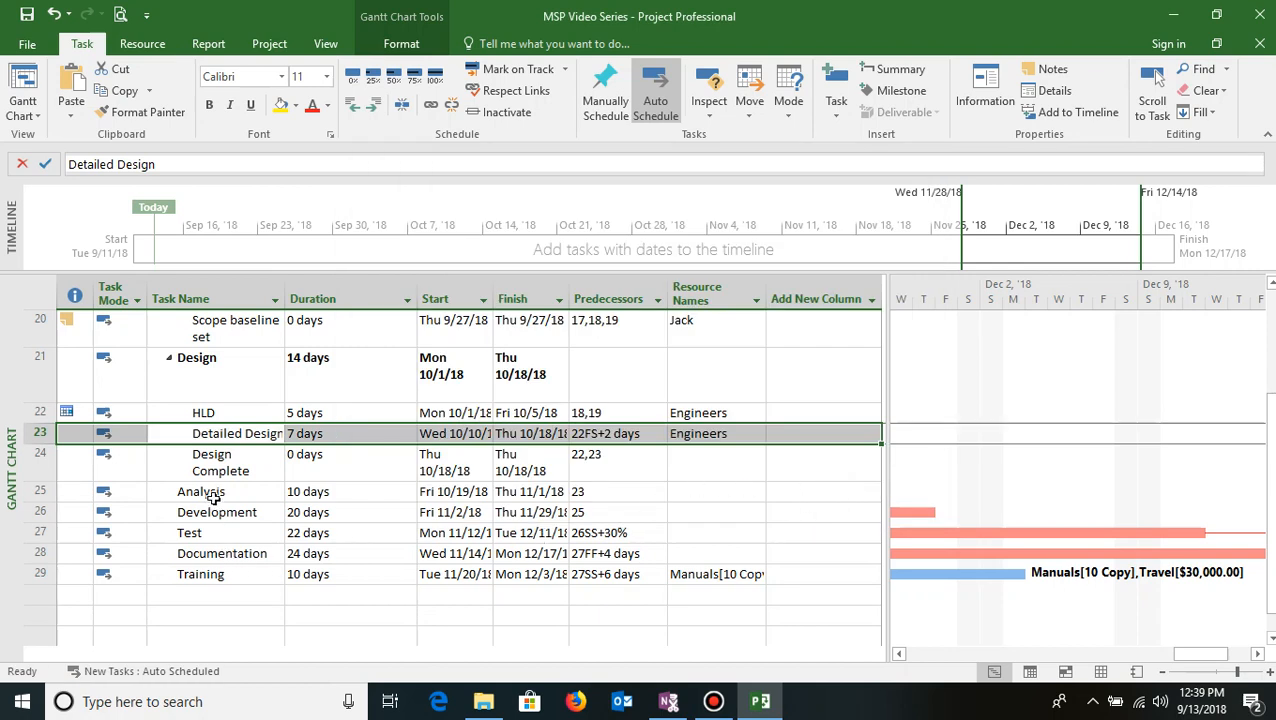
Add a resource named Developers in the first empty row of the resource sheet.
left_click(326, 44)
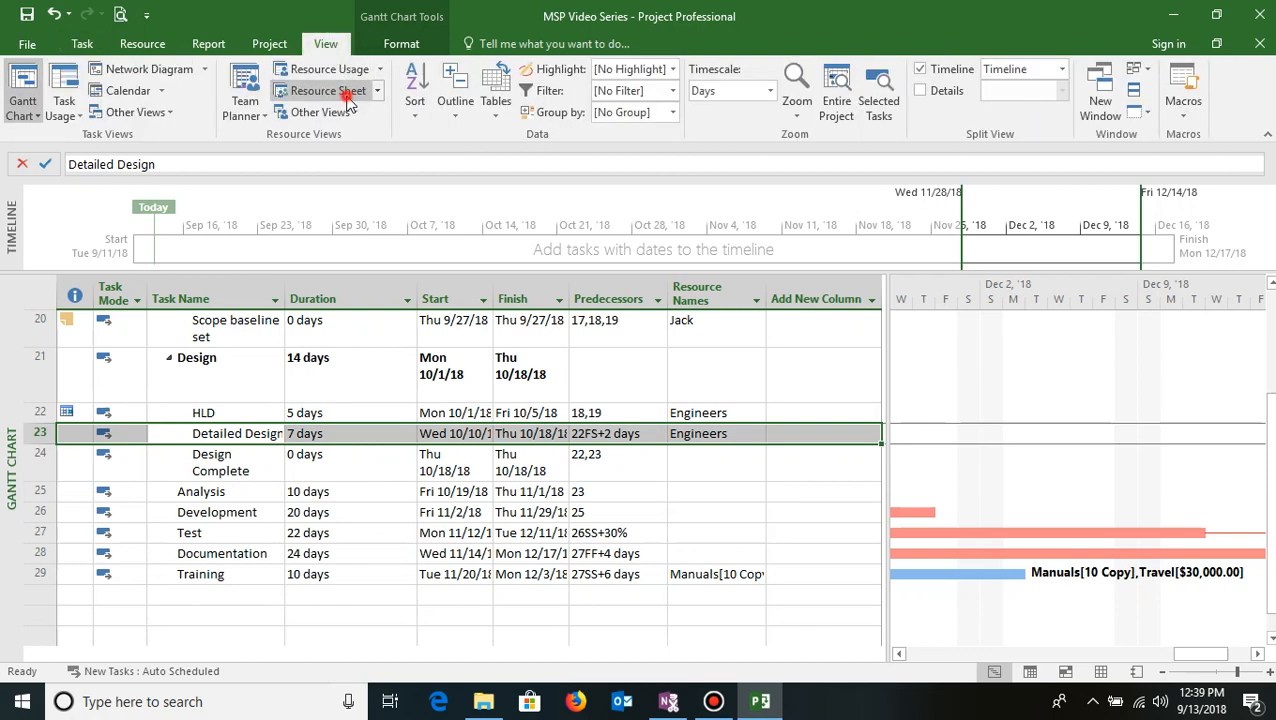
left_click(340, 91)
left_click(146, 381)
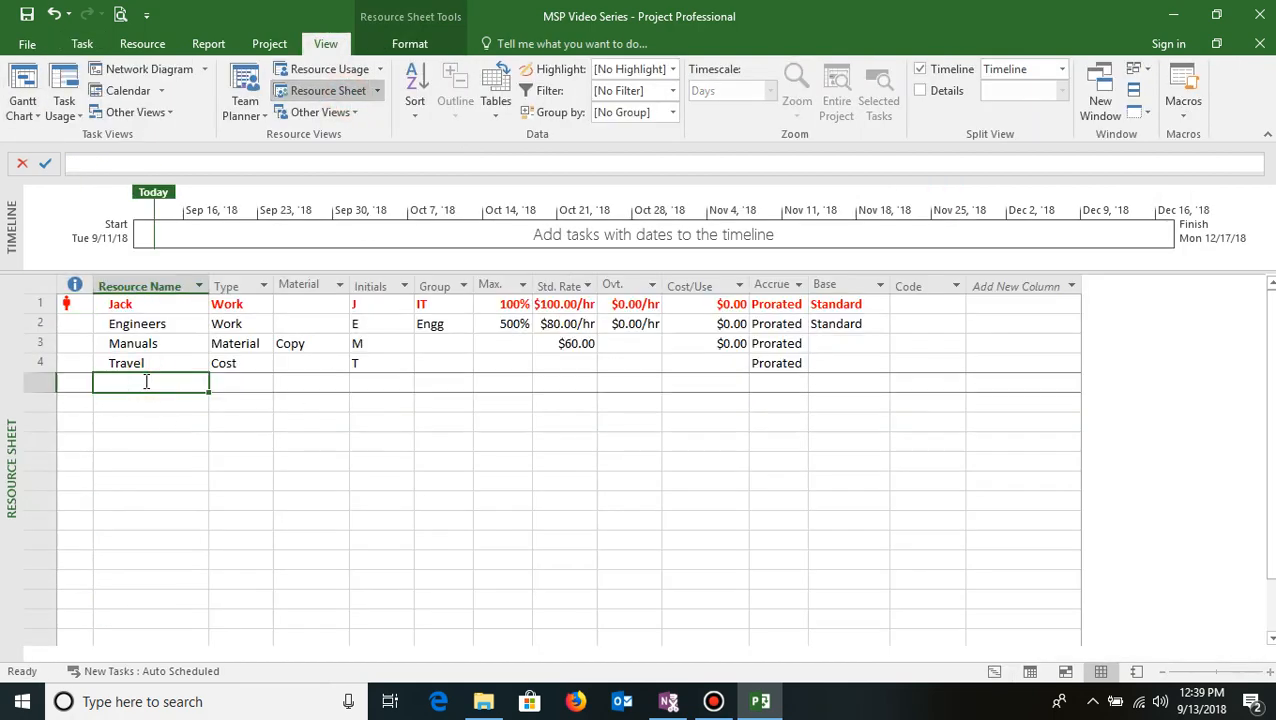
type("Deve")
type("opers")
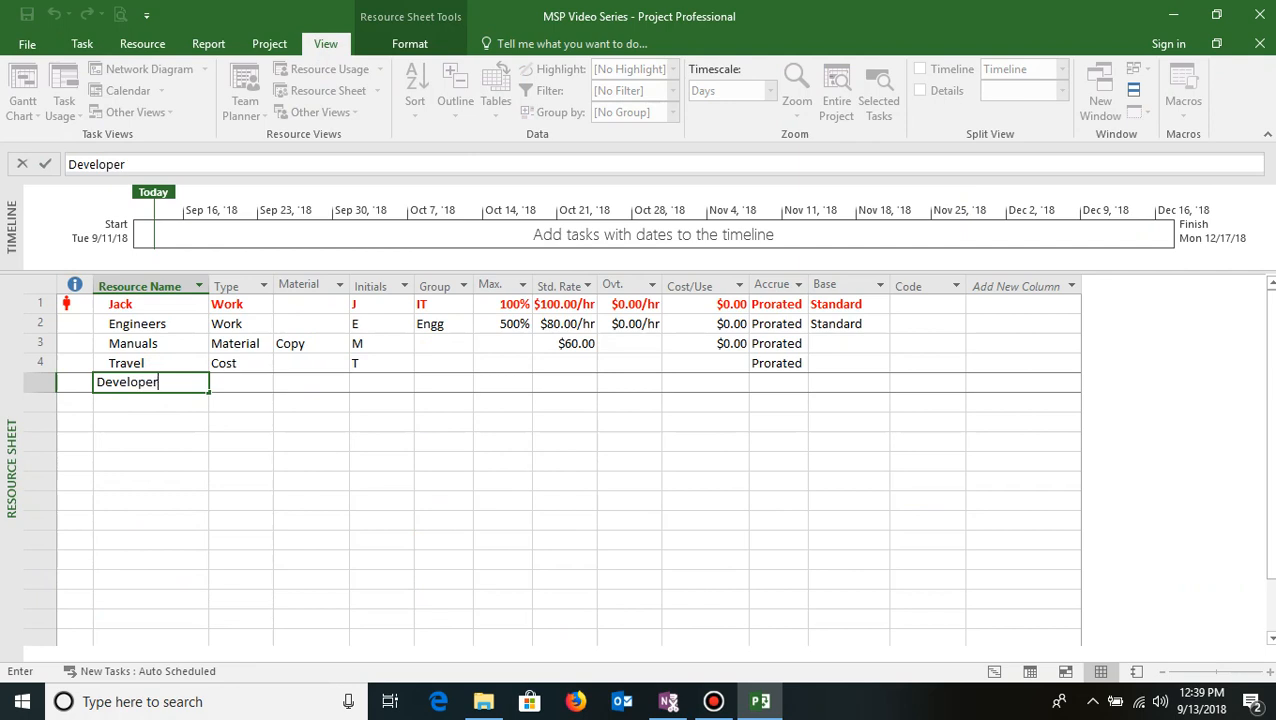
Set the Developers resource's maximum units to 400% and its standard rate to $60/hr.
key("Tab")
key("Tab")
key("Tab")
key("Tab")
key("Tab")
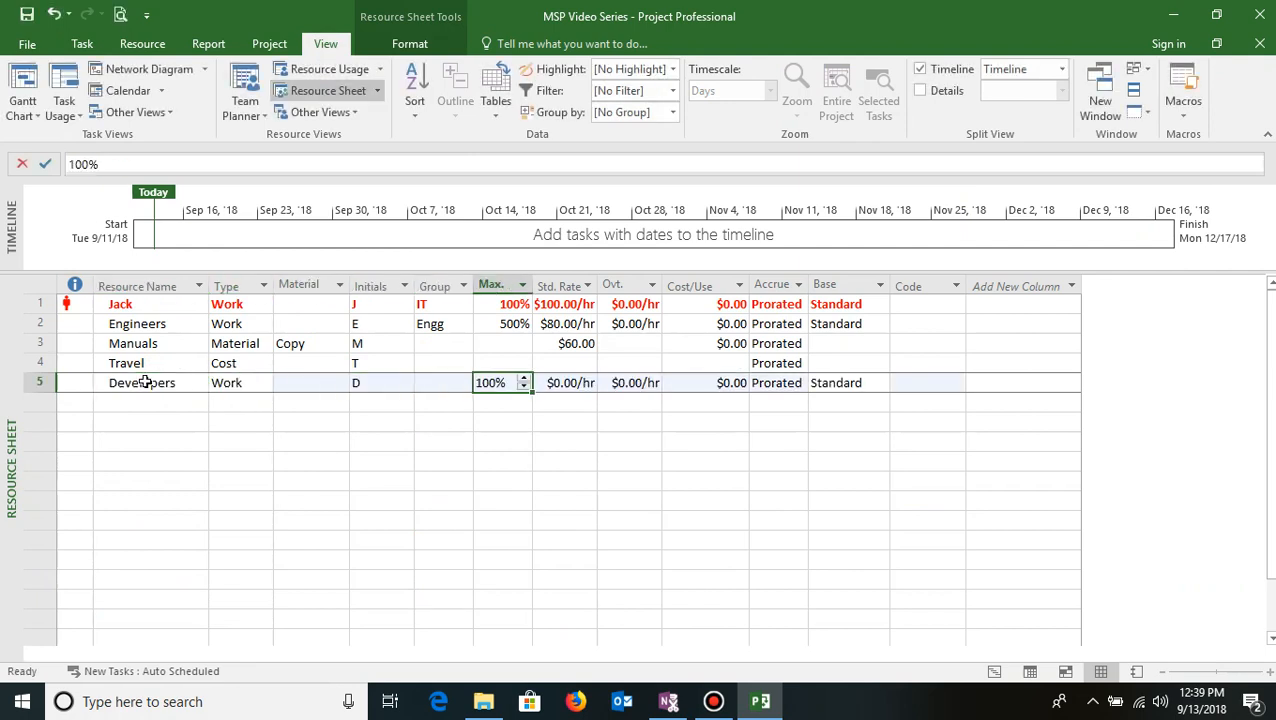
type("400")
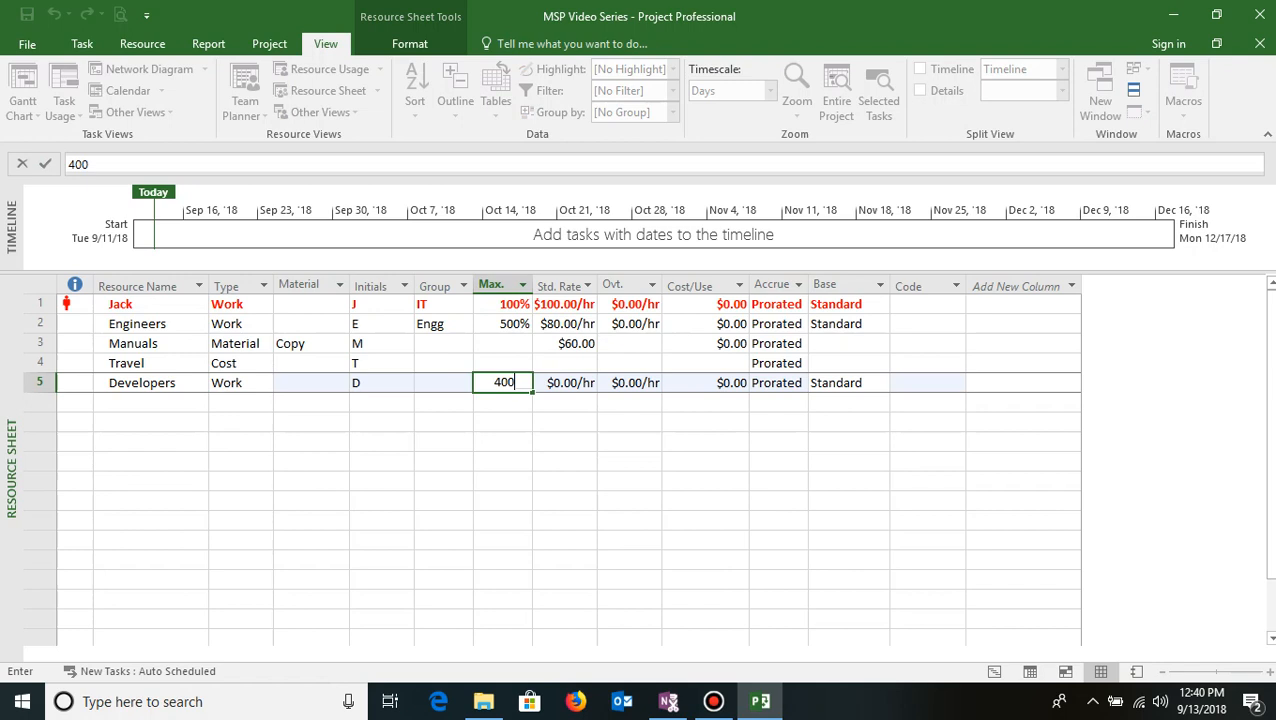
key("Tab")
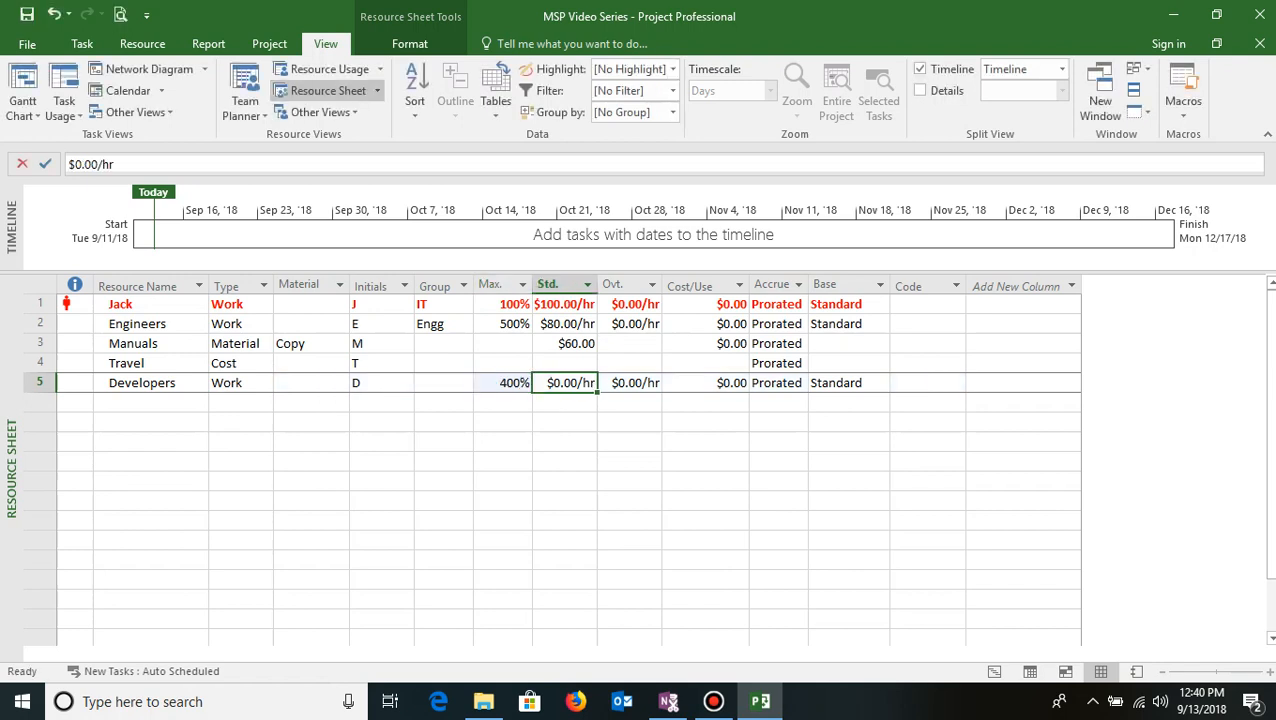
type("60")
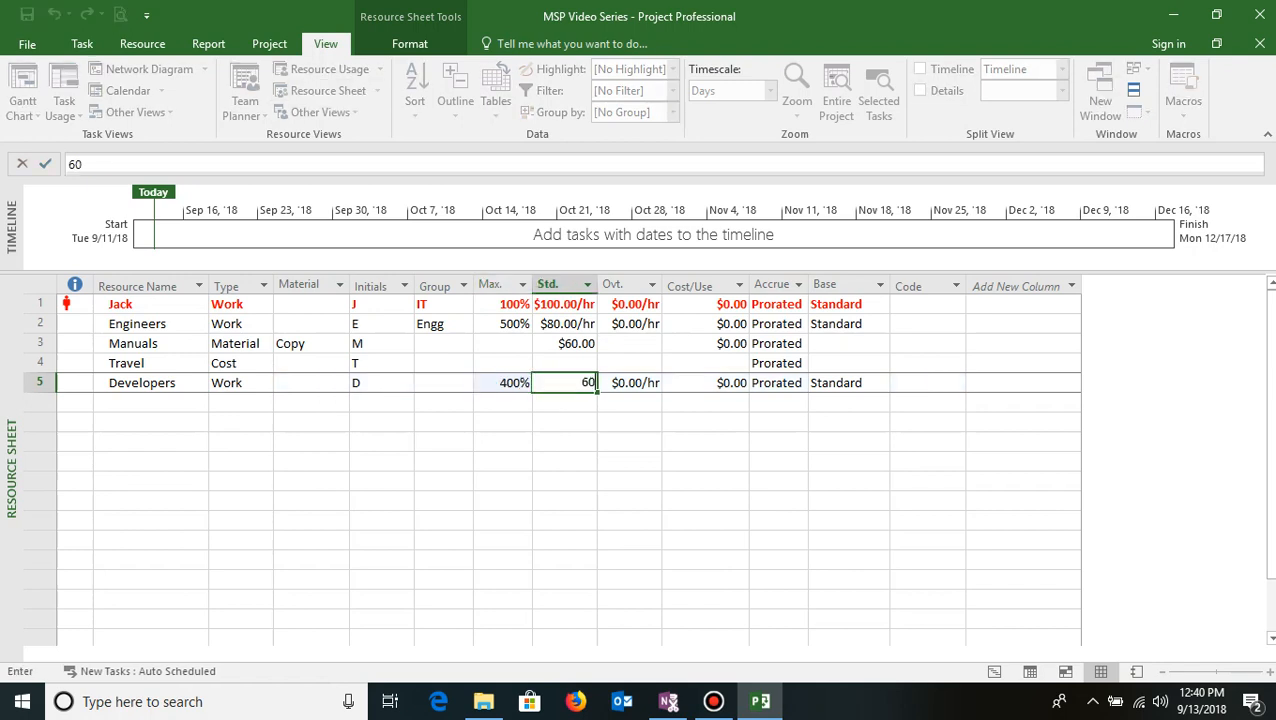
key("Return")
Add a resource named Testers below Developers in the resource sheet.
key("Left")
key("Left")
key("Left")
key("Left")
key("Left")
key("Left")
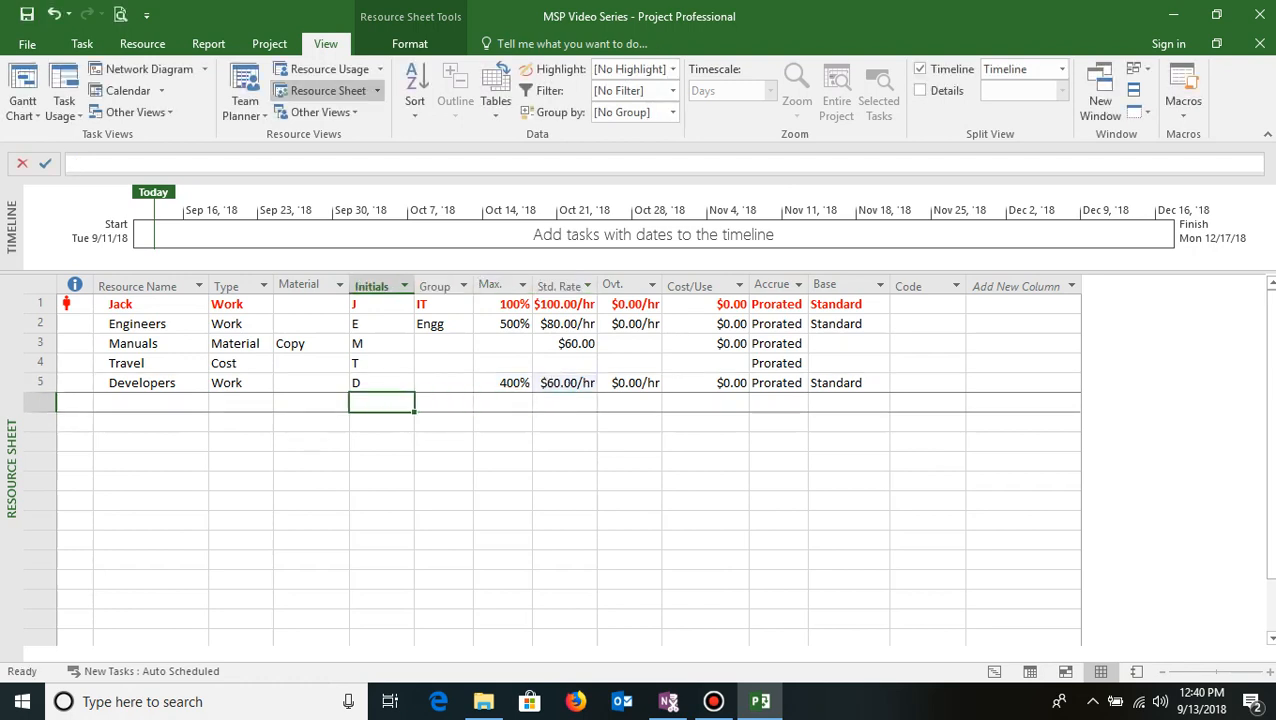
type("Testers")
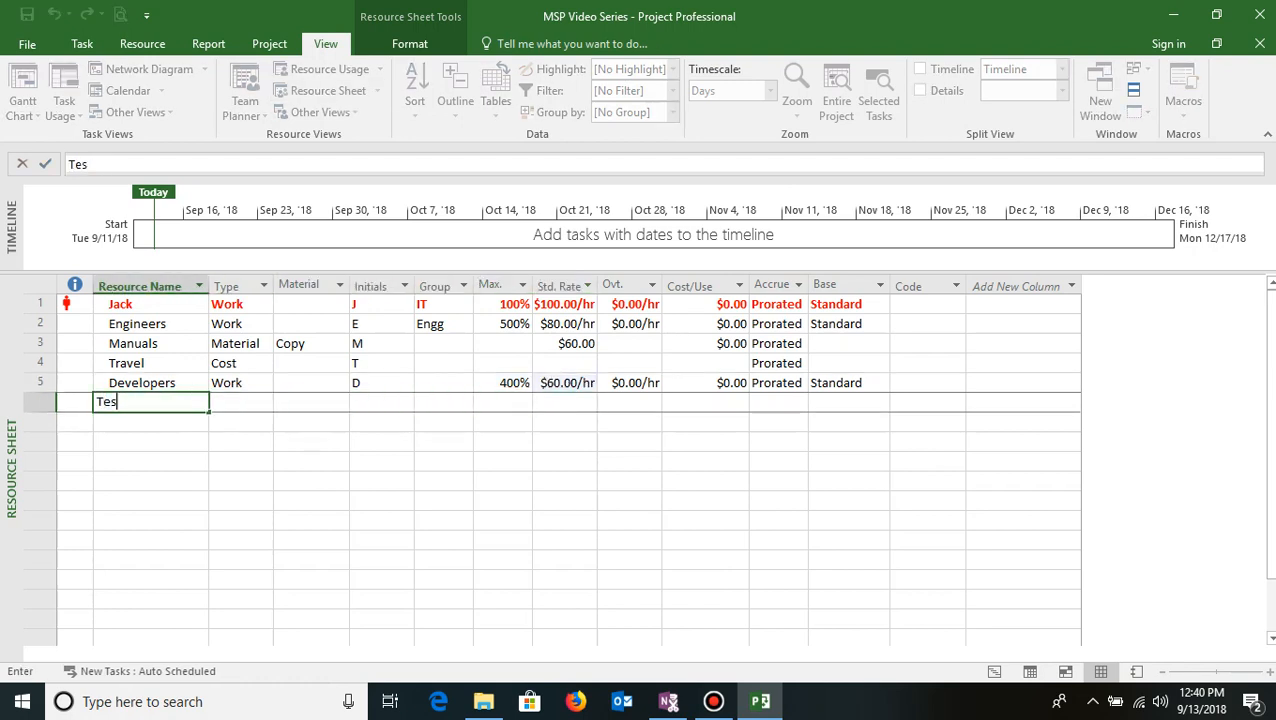
Set the Testers resource's maximum units to 200% and its standard rate to $50/hr.
key("Tab")
key("Tab")
key("Tab")
key("Tab")
key("Tab")
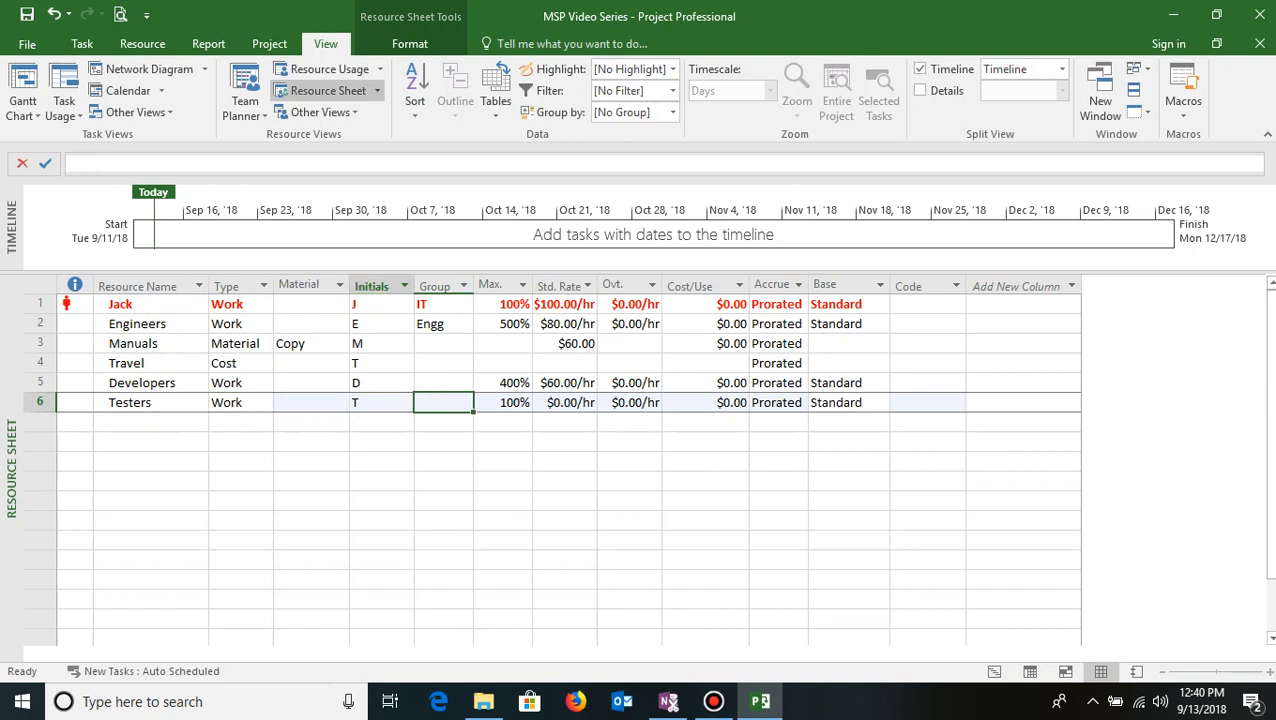
type("200%")
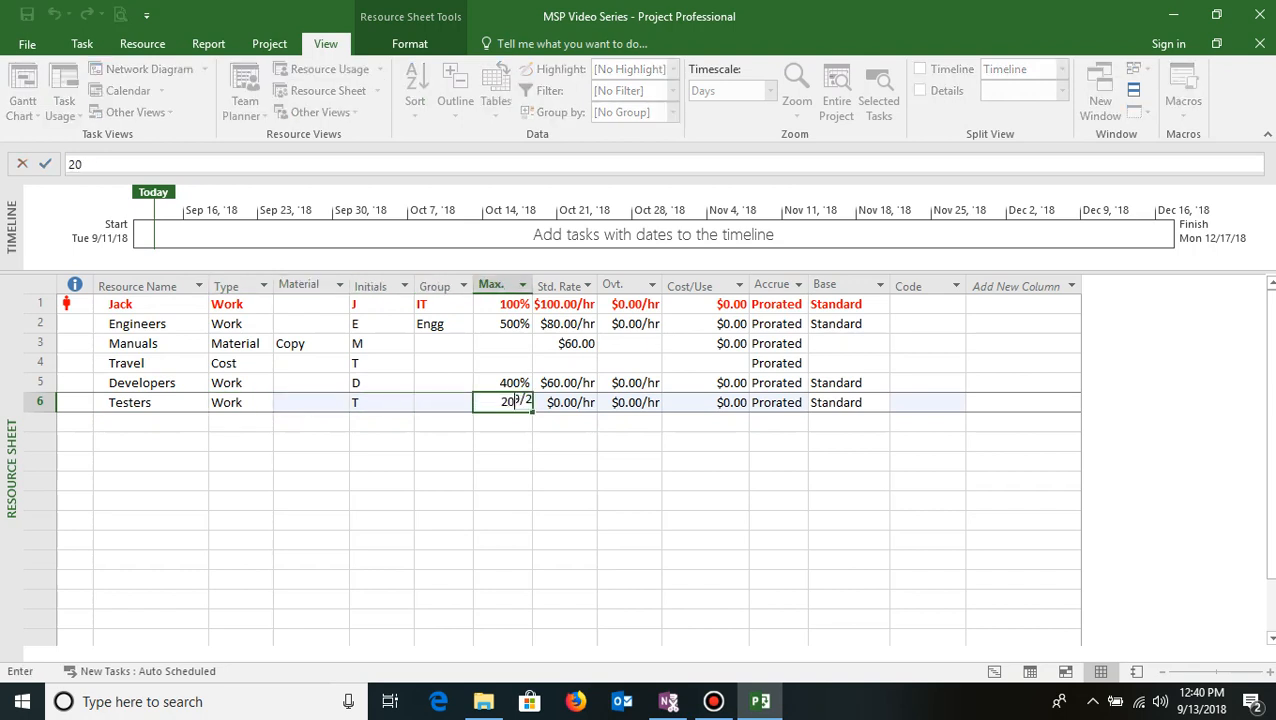
key("Tab")
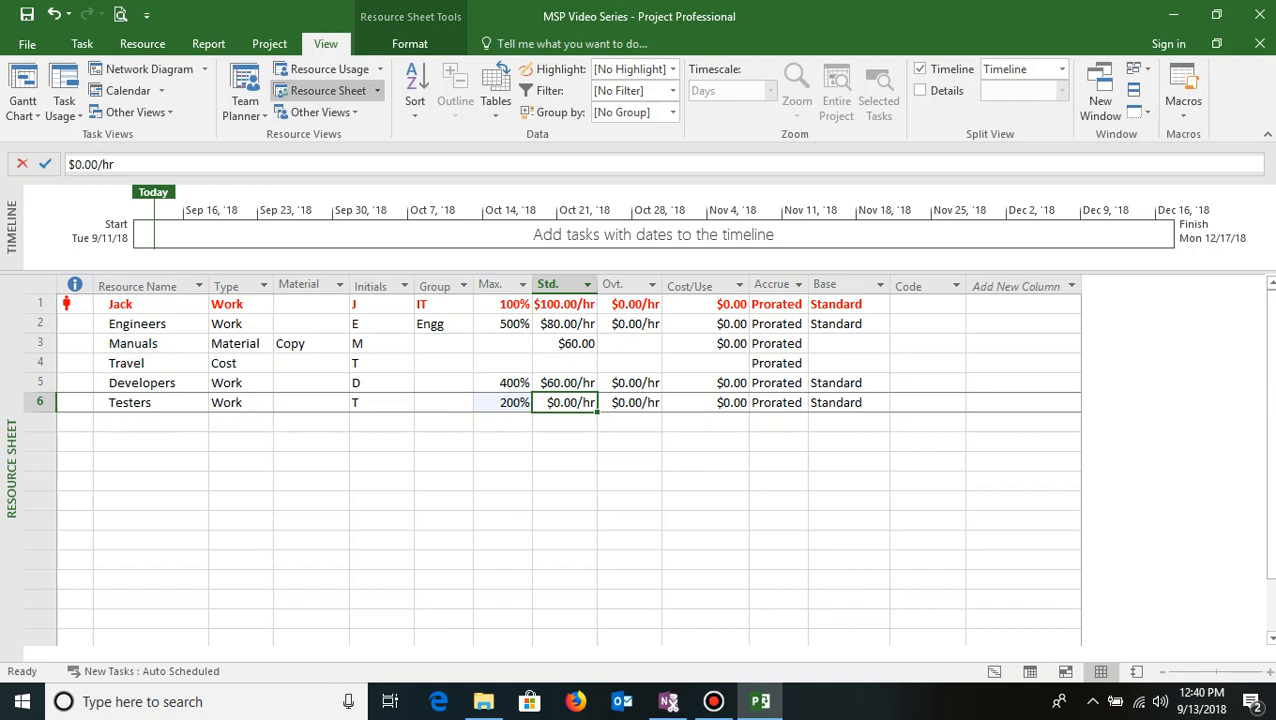
type("50")
key("Tab")
key("shift+Tab")
key("shift+Tab")
key("shift+Tab")
key("shift+Tab")
key("shift+Tab")
key("shift+Tab")
key("shift+Tab")
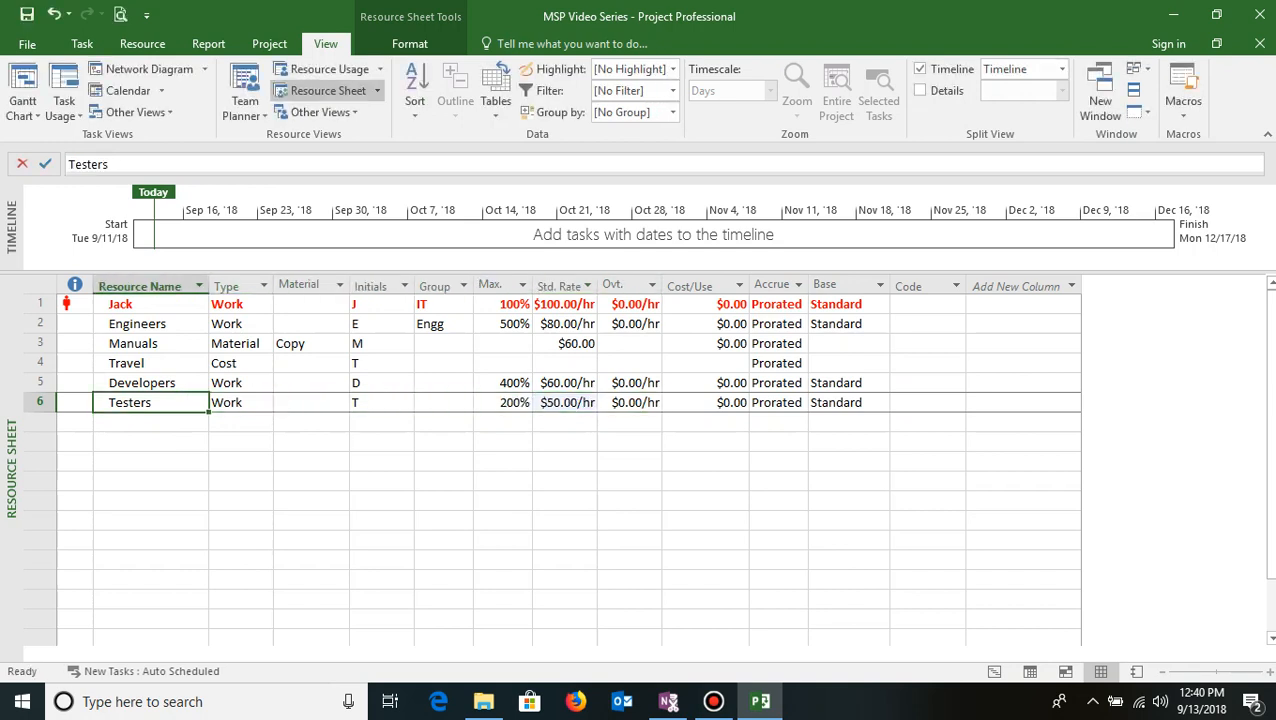
Return to the Gantt chart and assign the individual IT work resource to the Analysis task through its task information.
left_click(22, 80)
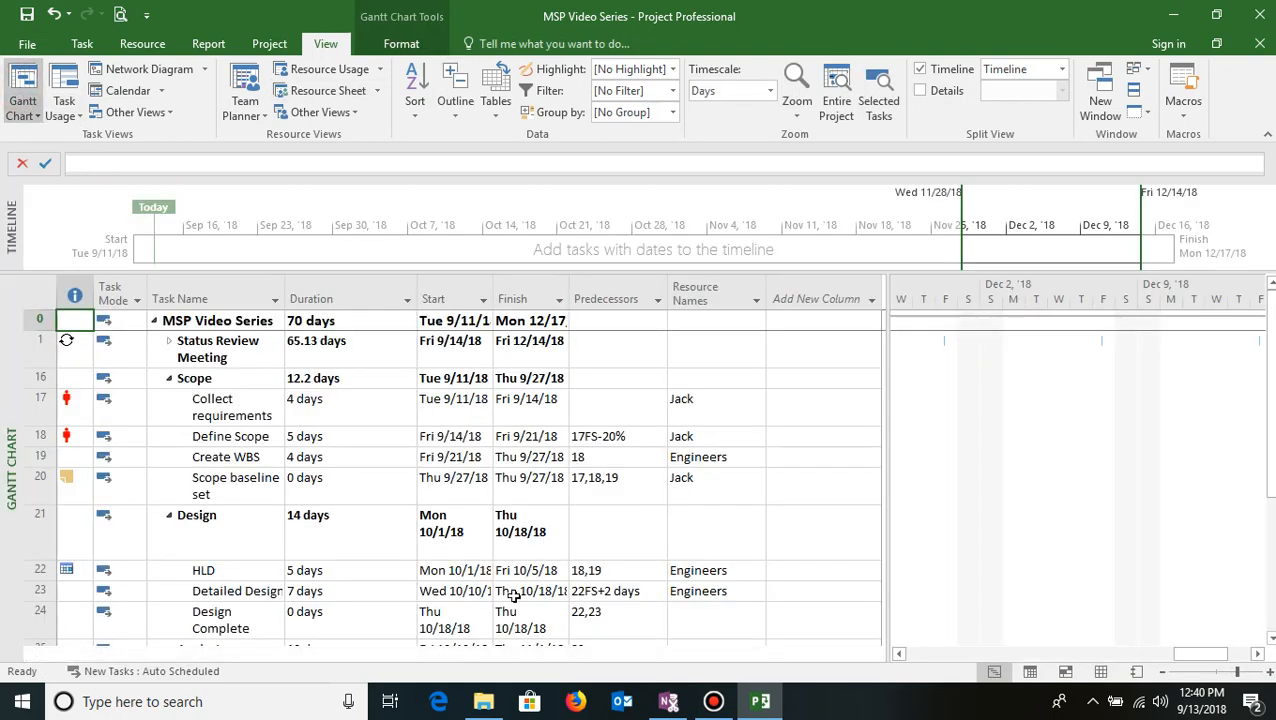
scroll(512, 594, "down", 2)
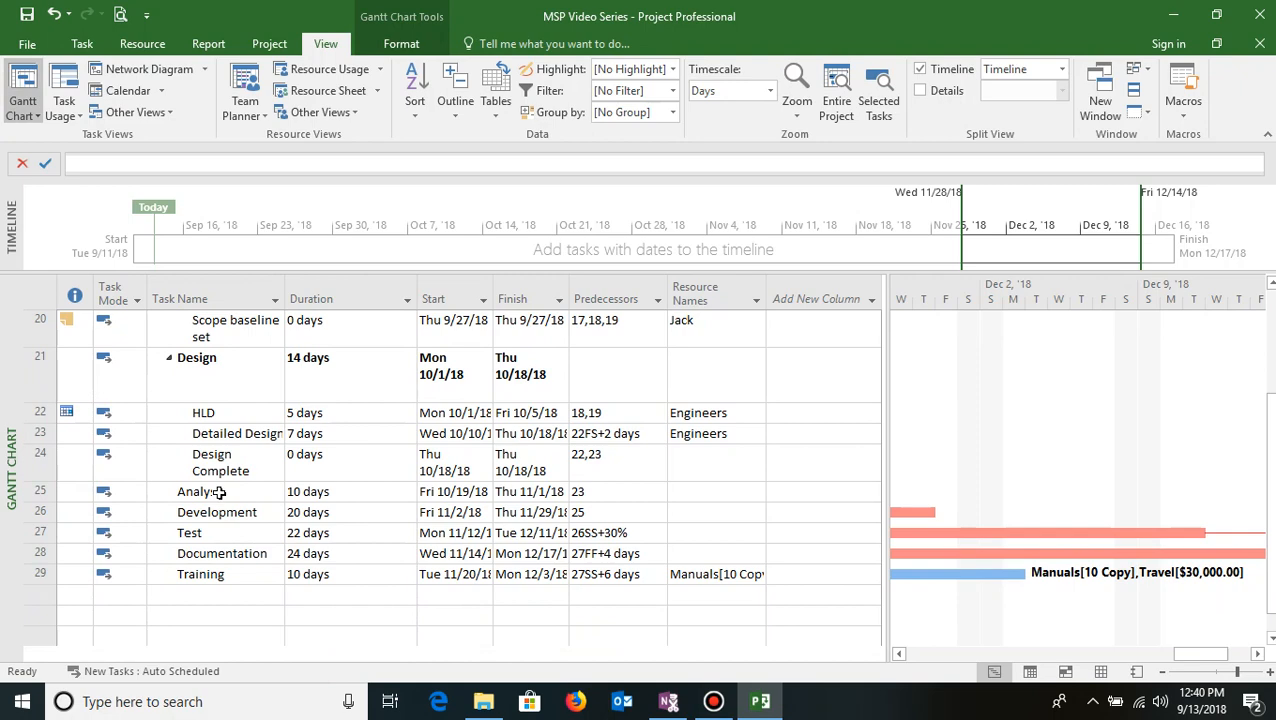
double_click(218, 492)
left_click(576, 285)
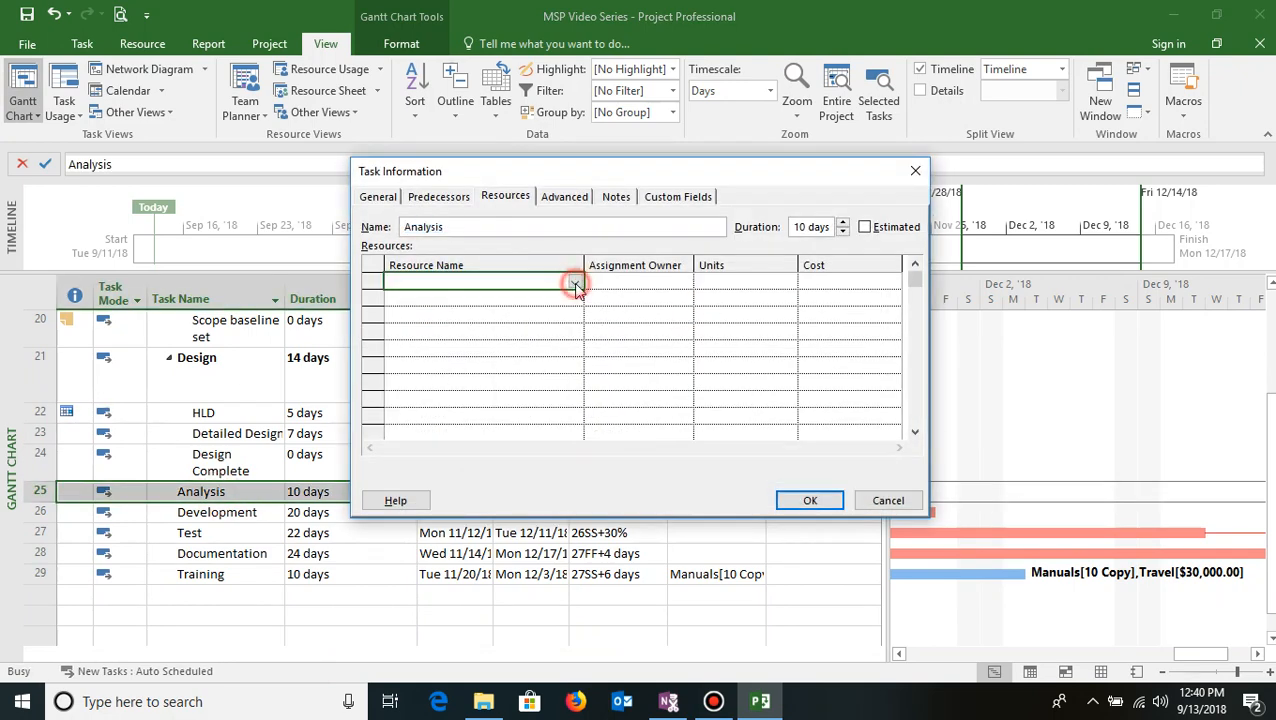
left_click(434, 322)
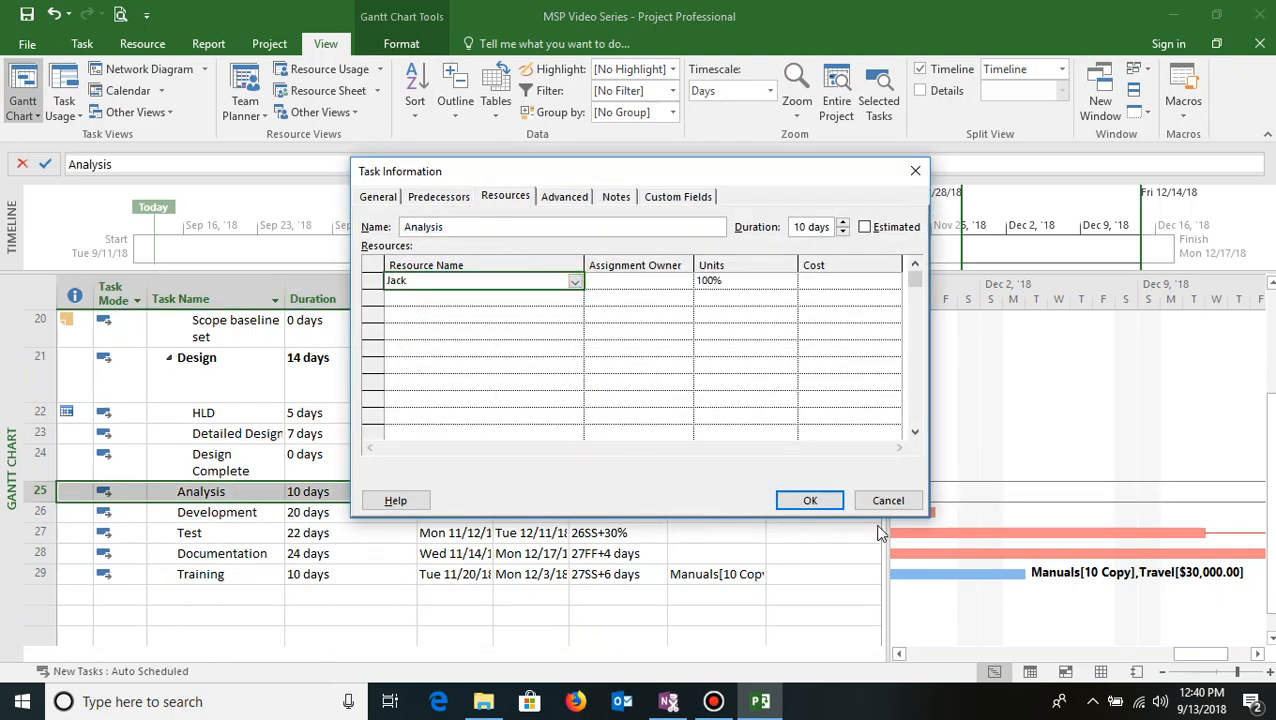
left_click(810, 500)
Assign the Developers work resource to the Development task through its task information.
left_click(211, 517)
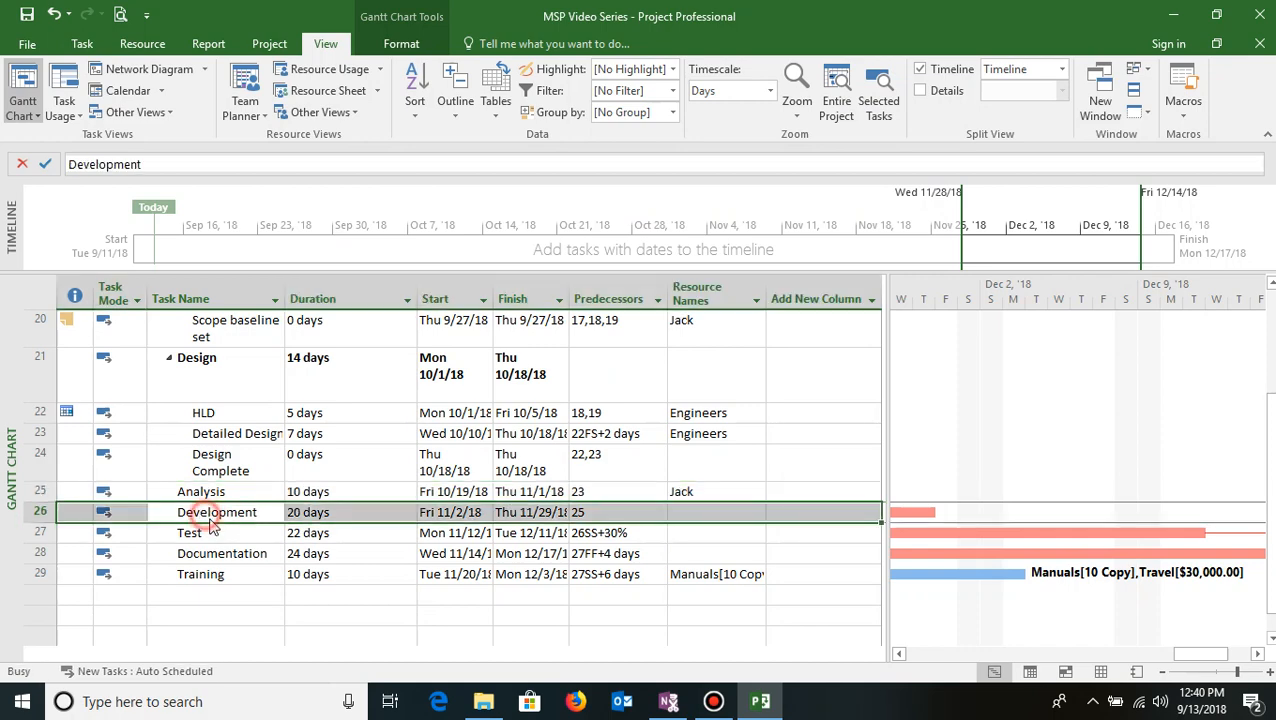
double_click(212, 528)
left_click(578, 282)
left_click(578, 284)
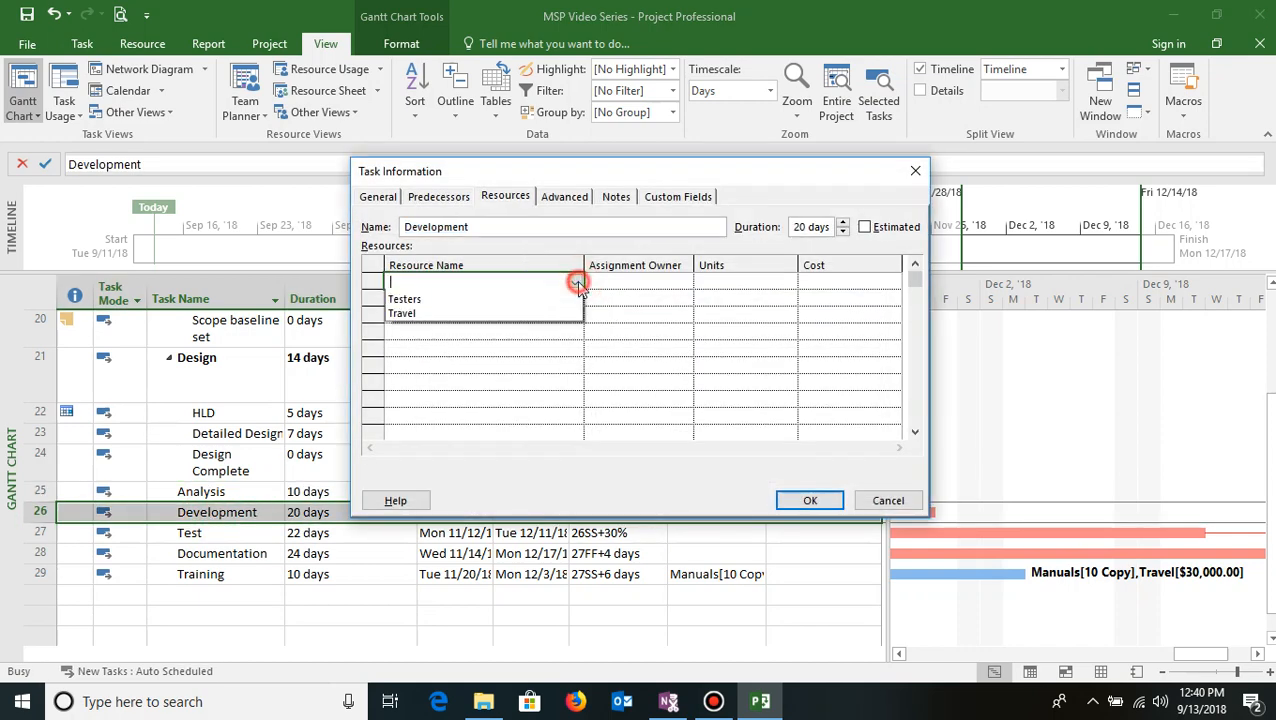
left_click(418, 290)
left_click(820, 500)
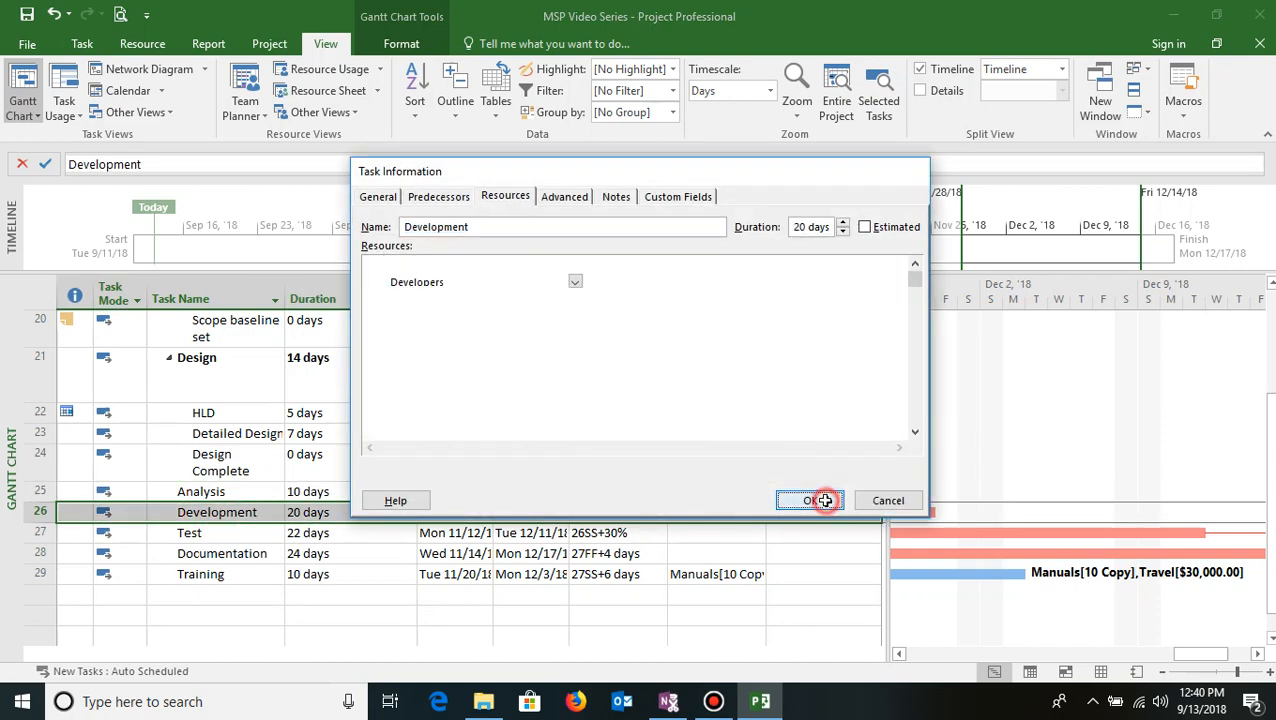
Assign the Testers work resource to the Test task through its task information.
double_click(198, 531)
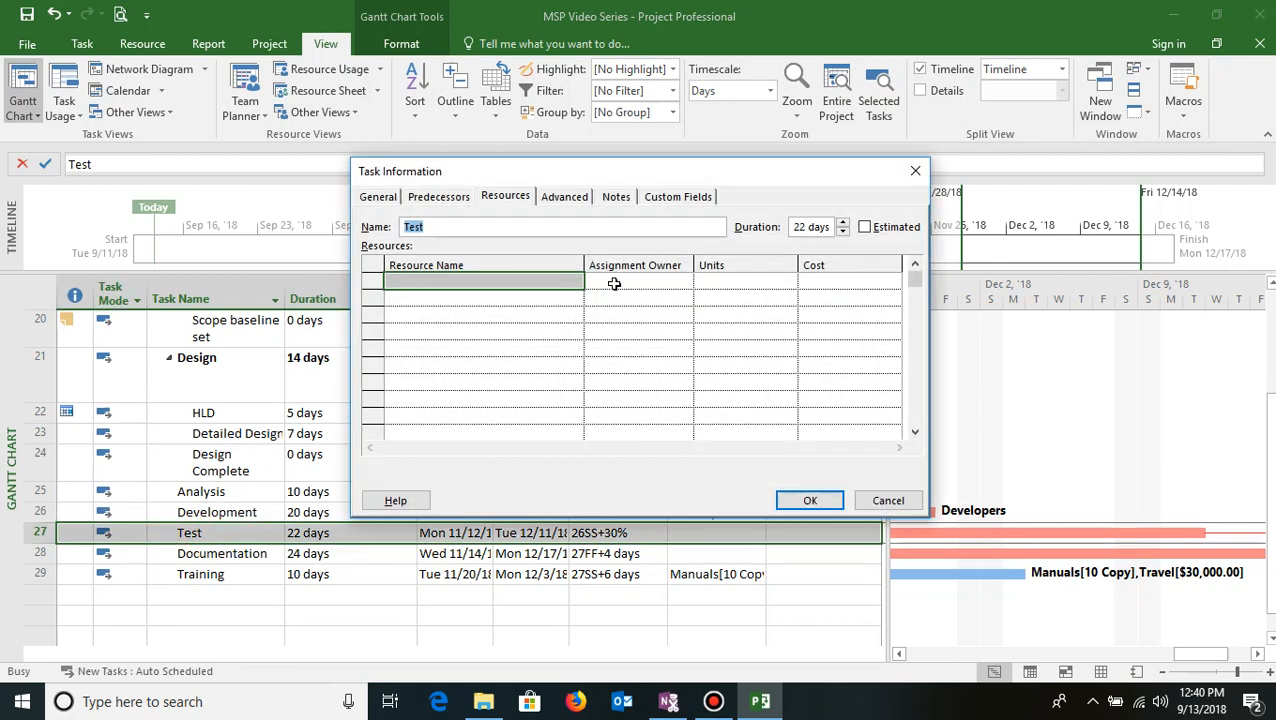
left_click(578, 283)
left_click(578, 285)
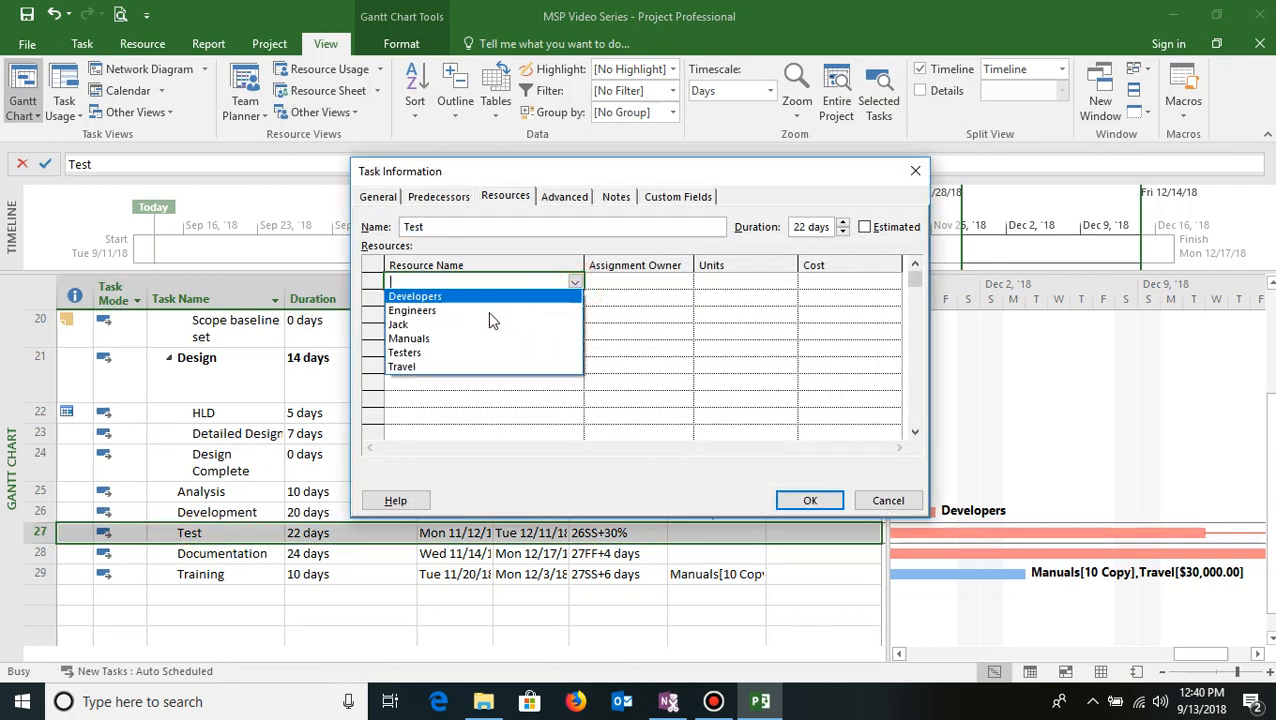
left_click(433, 353)
left_click(810, 498)
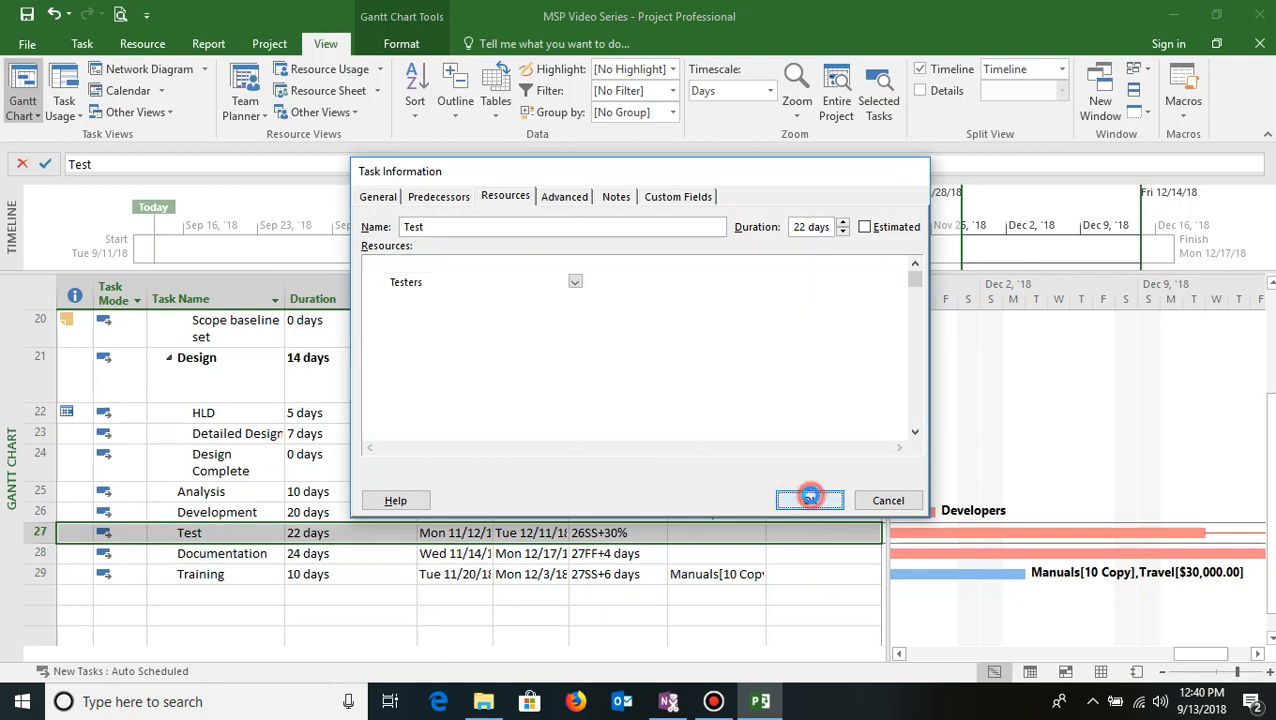
Assign the Testers work resource to the Documentation task through its task information.
double_click(234, 553)
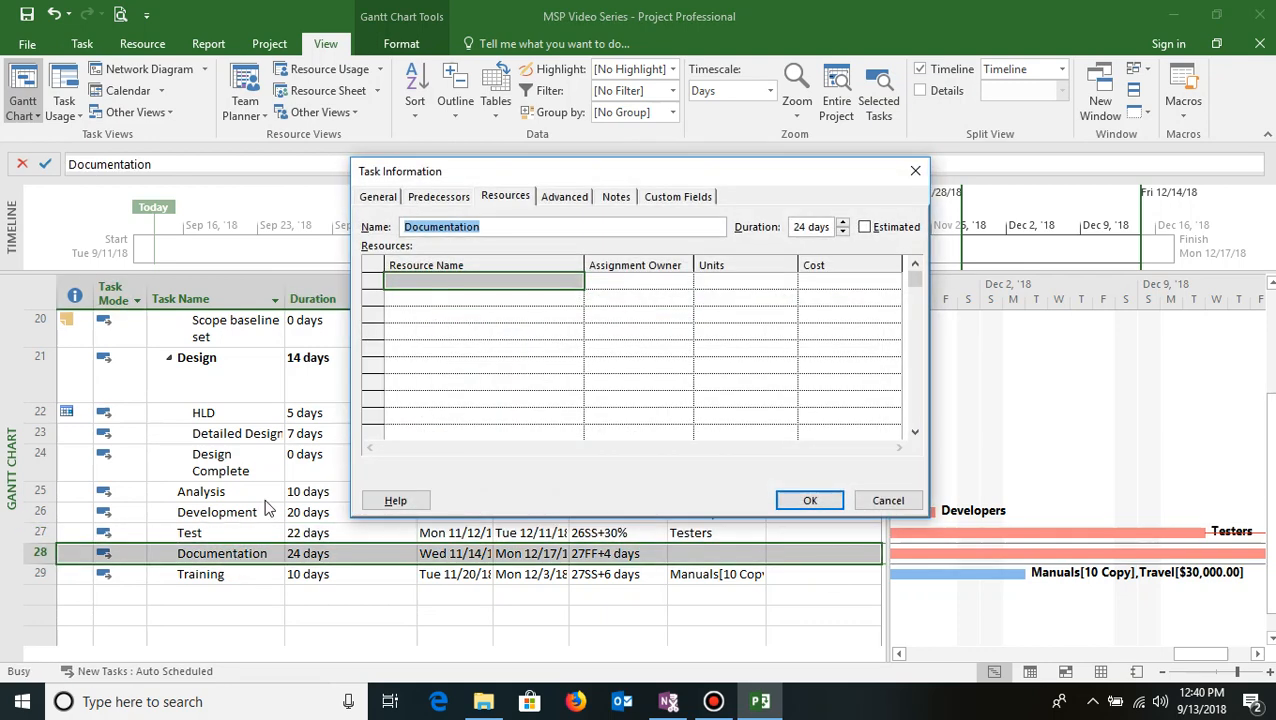
left_click(578, 283)
left_click(575, 283)
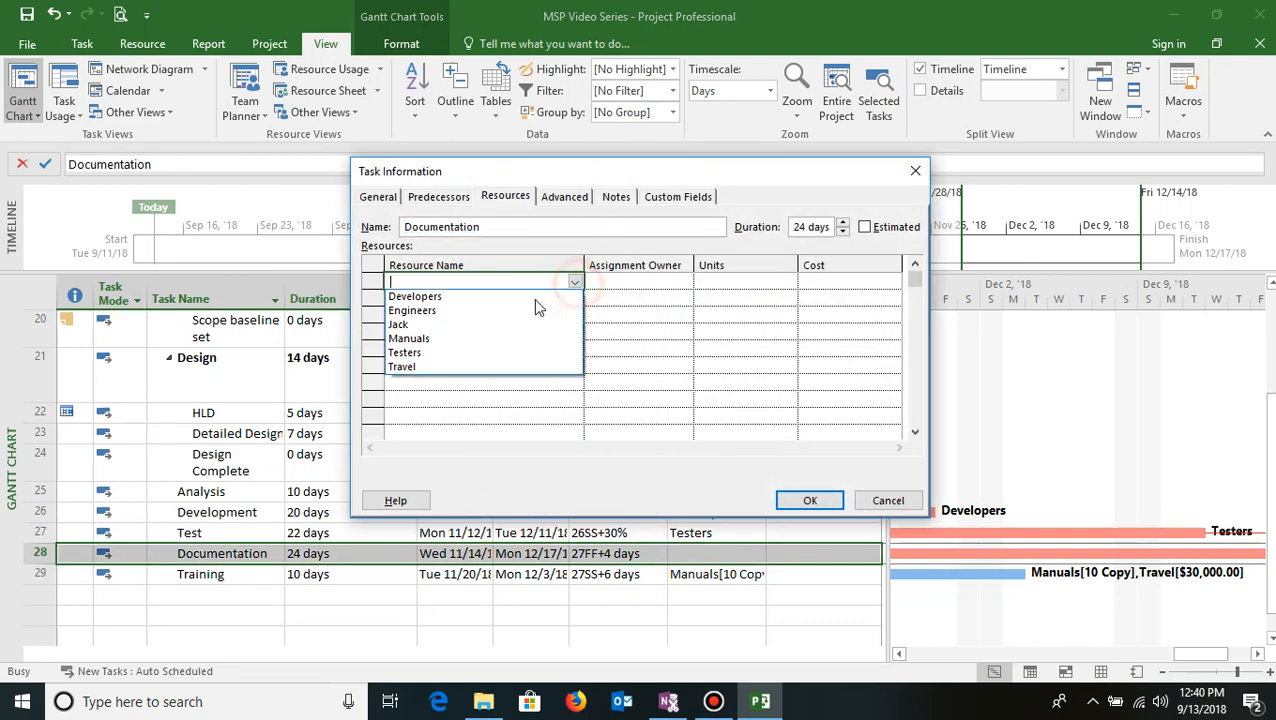
left_click(450, 351)
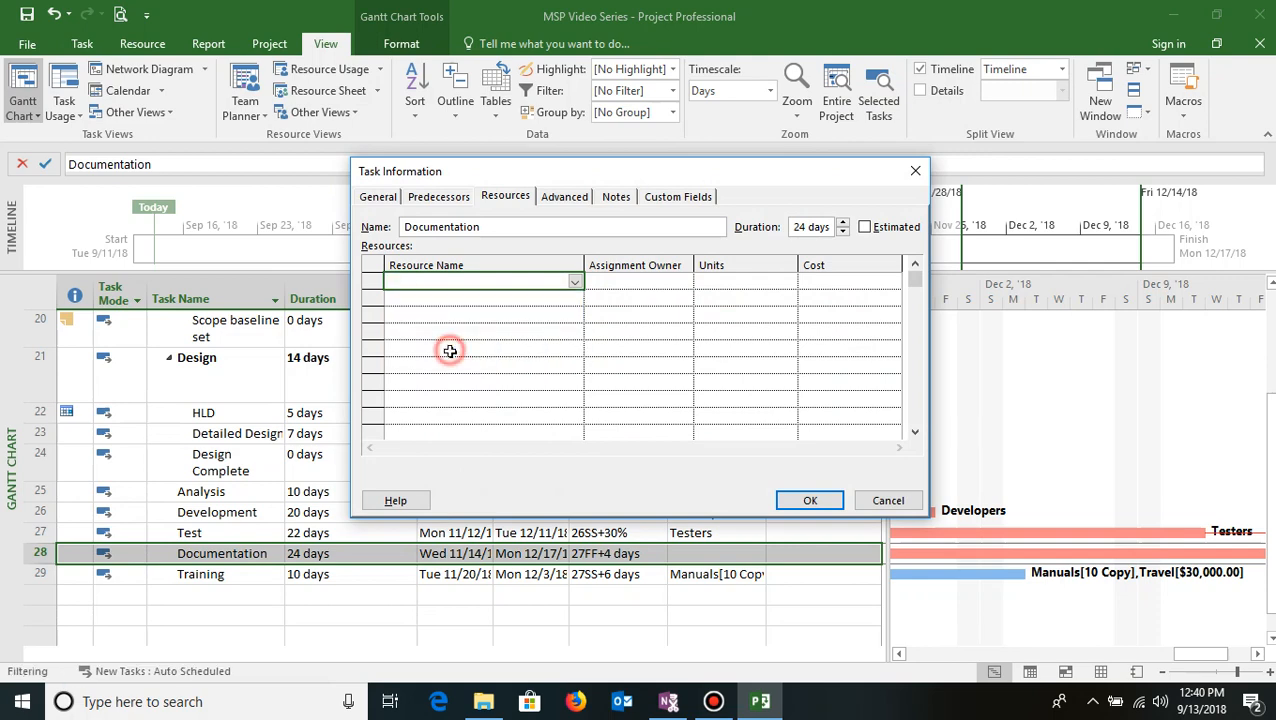
left_click(810, 500)
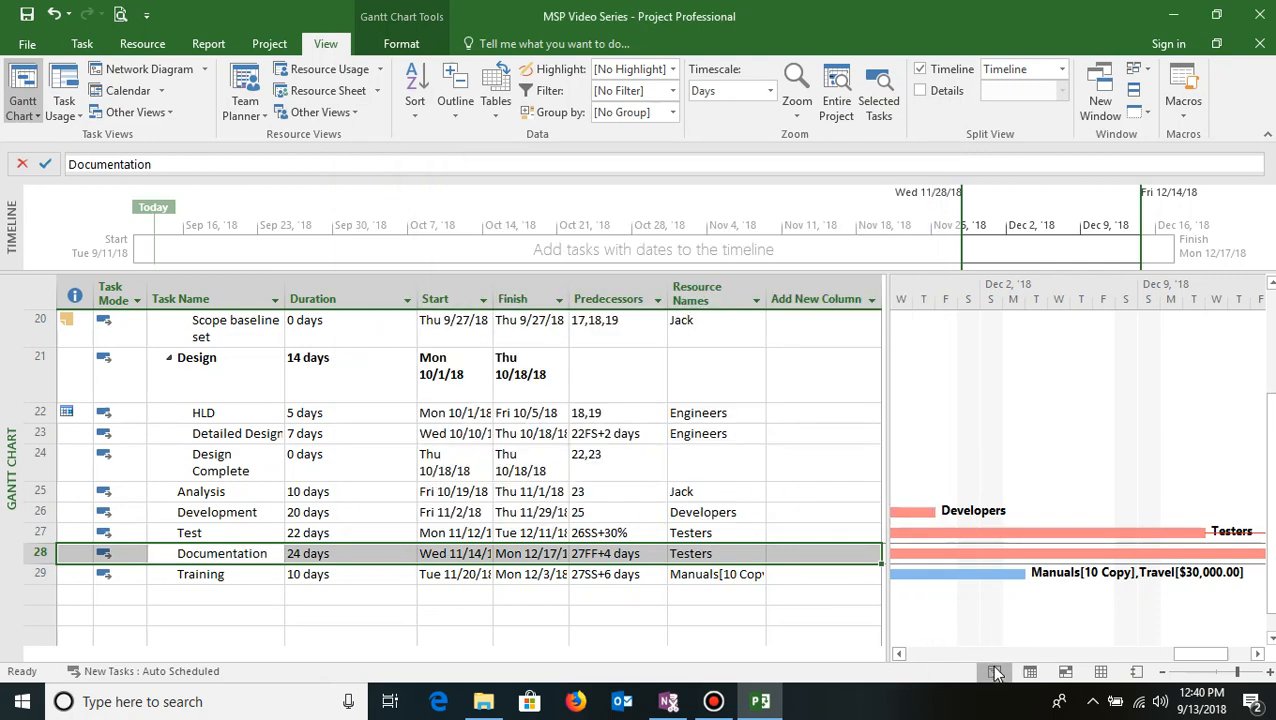
Review the resource assignments, overallocation indicators and Gantt bars across the whole task list.
left_click(1211, 654)
left_click_drag(1211, 654, 1125, 658)
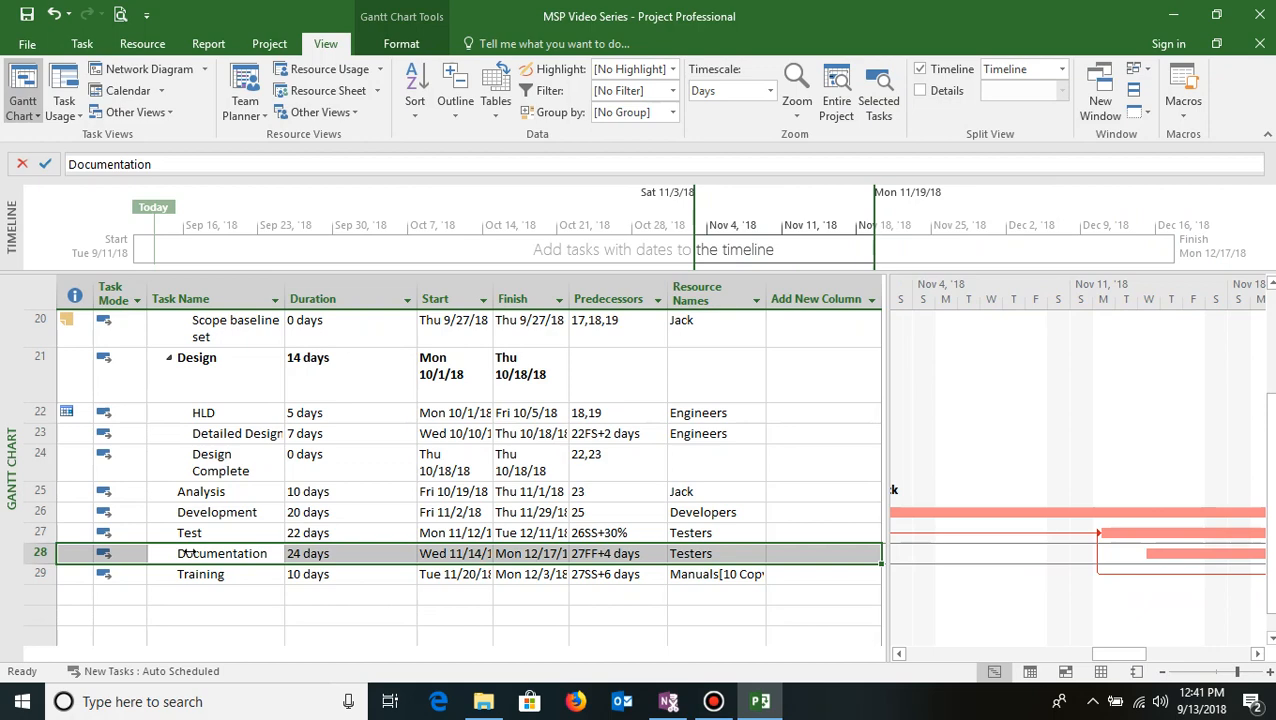
scroll(186, 553, "up", 7)
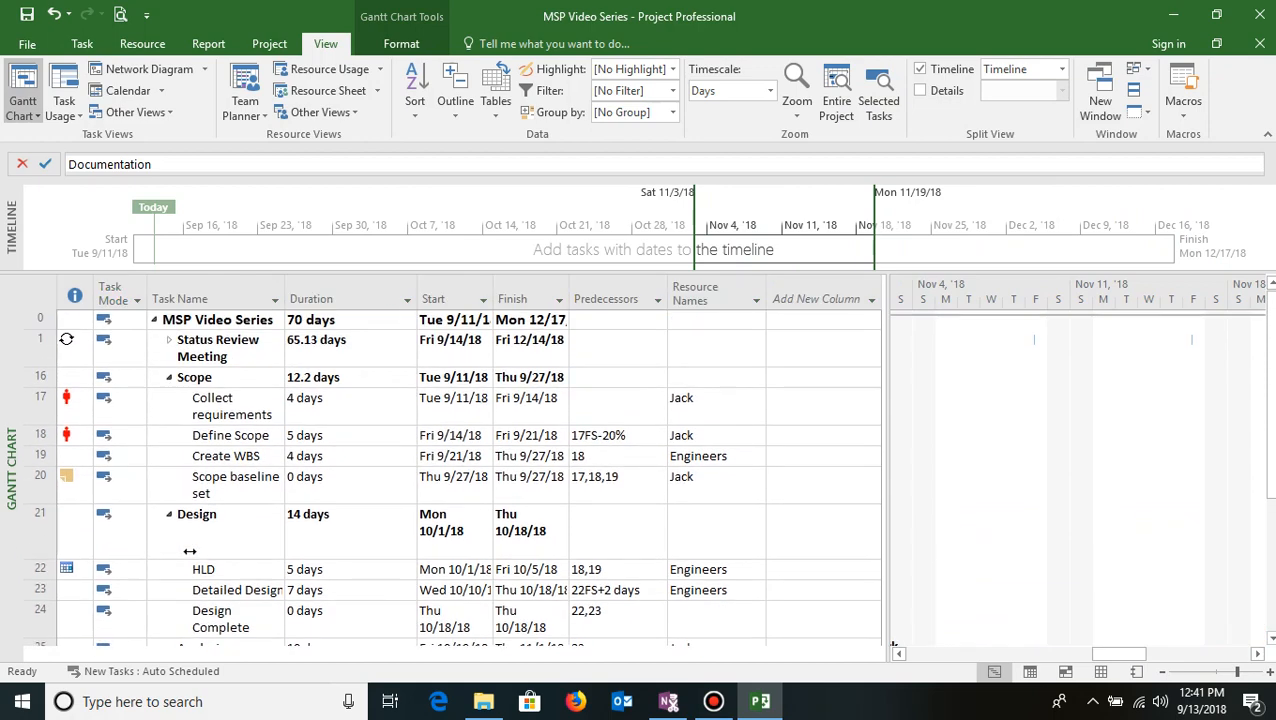
scroll(189, 551, "down", 8)
scroll(189, 551, "up", 7)
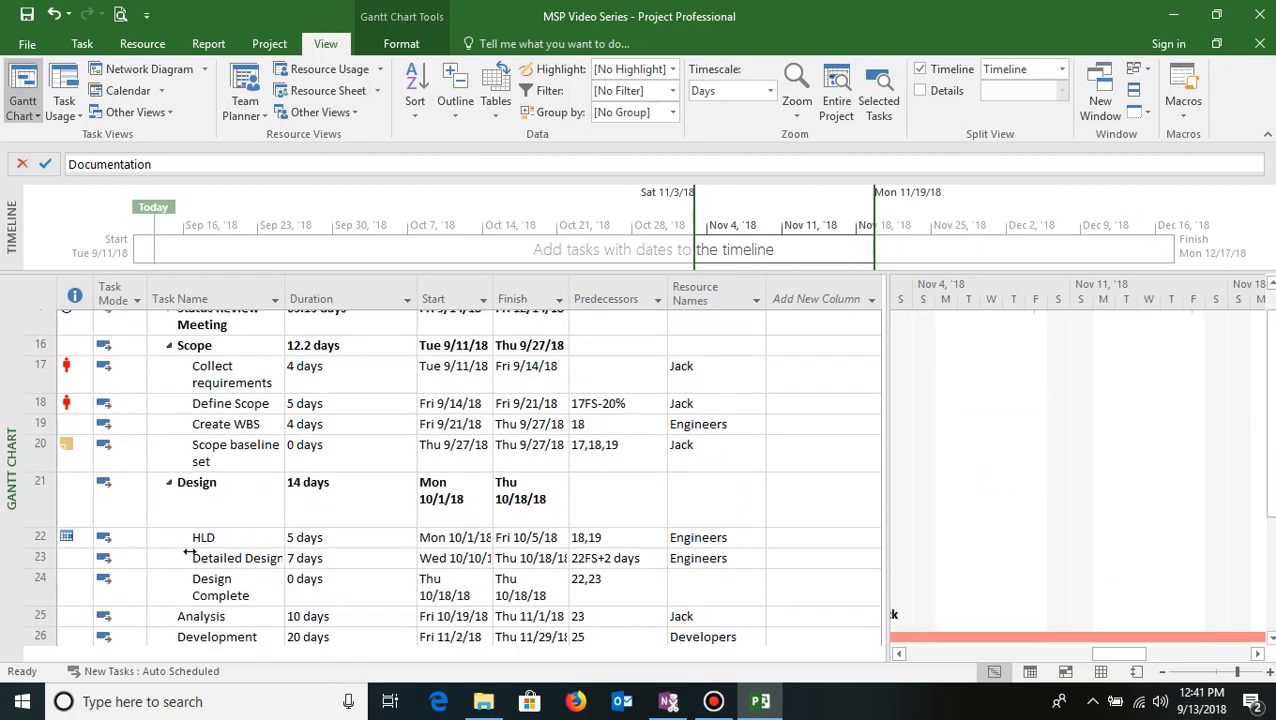
scroll(189, 551, "down", 7)
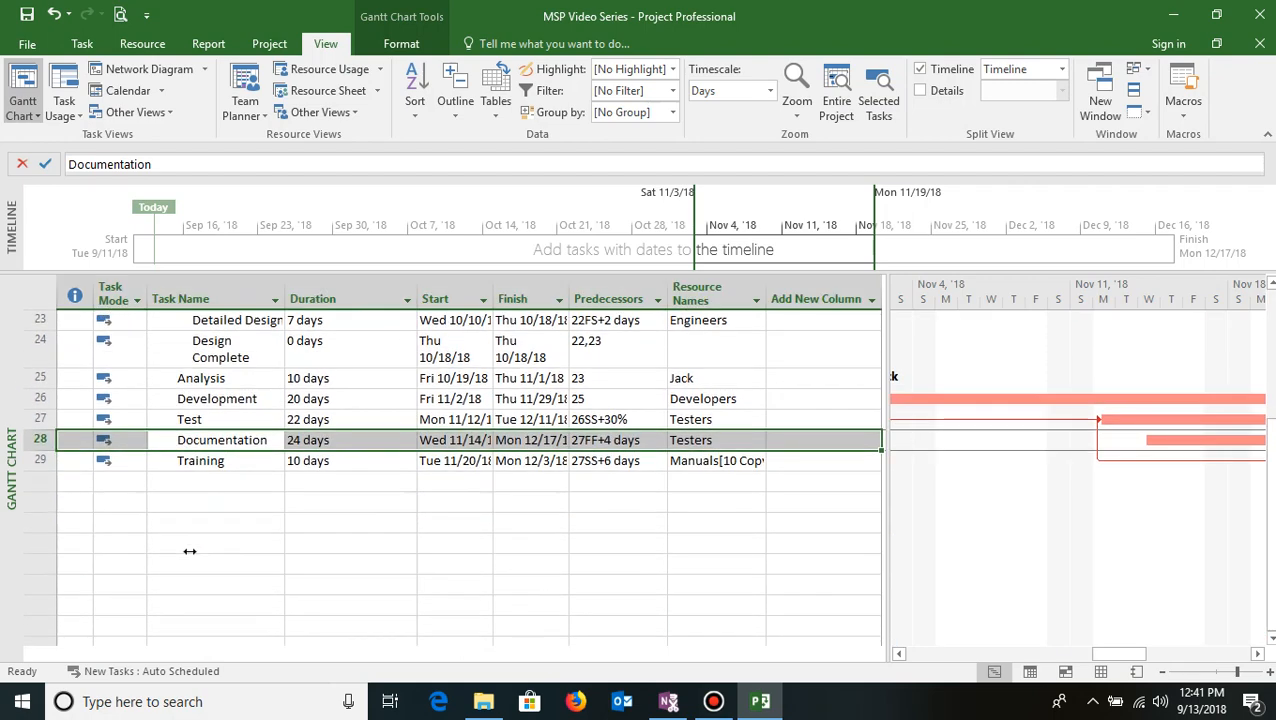
scroll(189, 551, "up", 7)
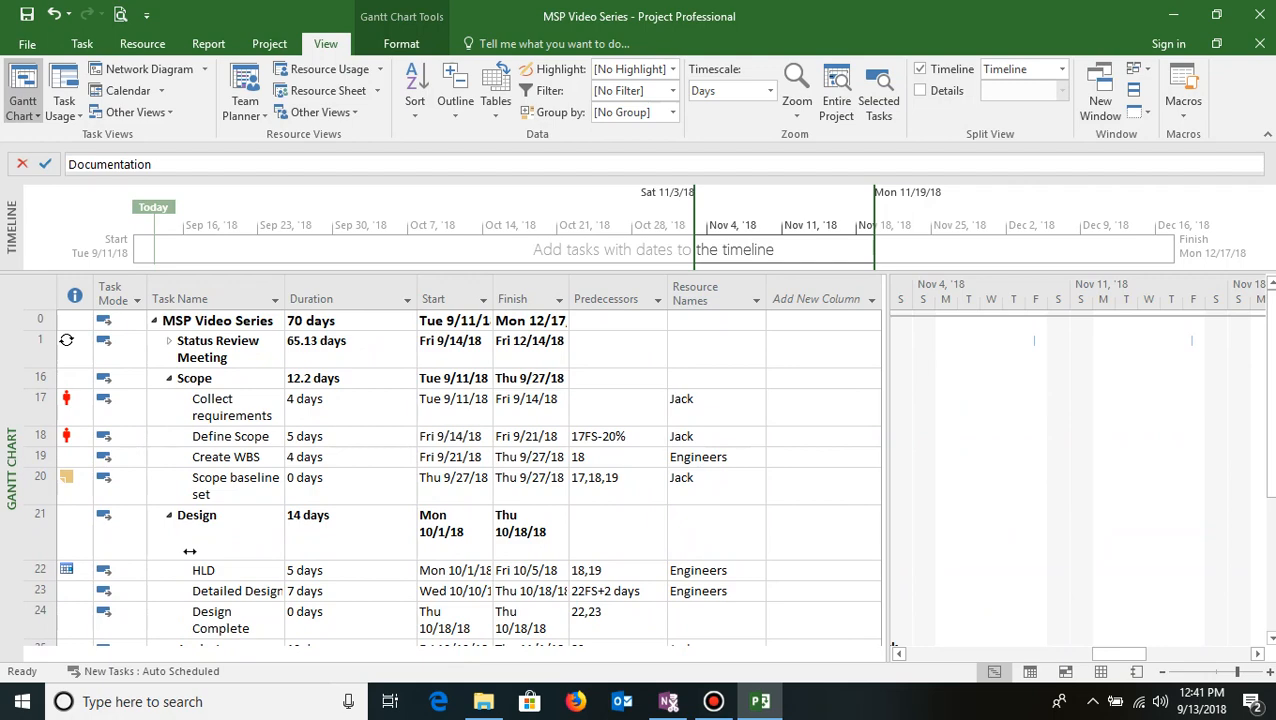
scroll(189, 551, "down", 3)
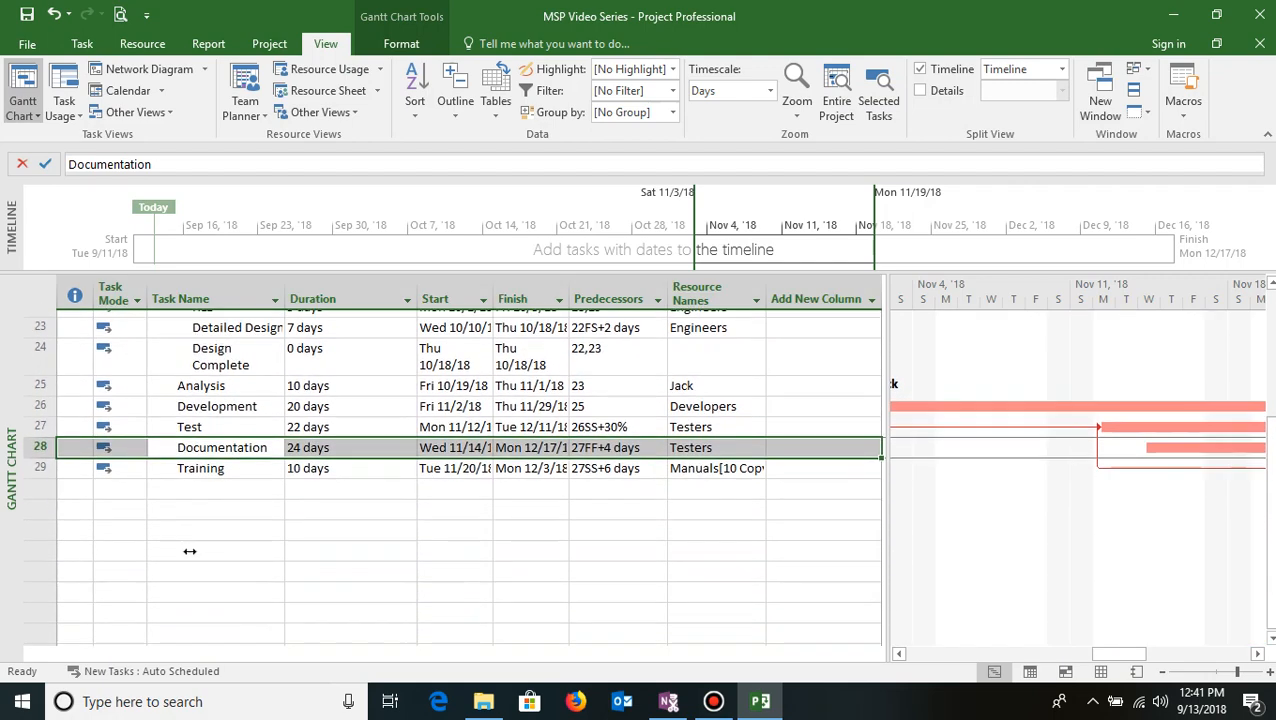
scroll(189, 551, "up", 2)
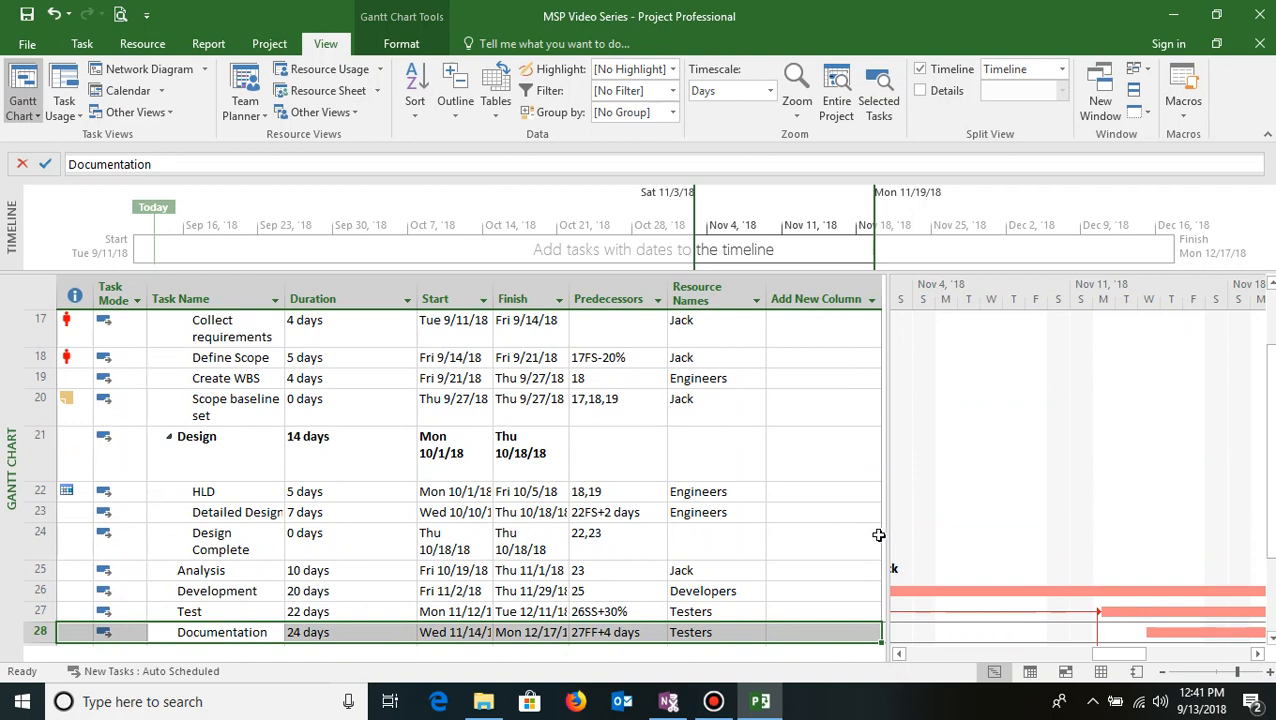
scroll(434, 528, "down", 1)
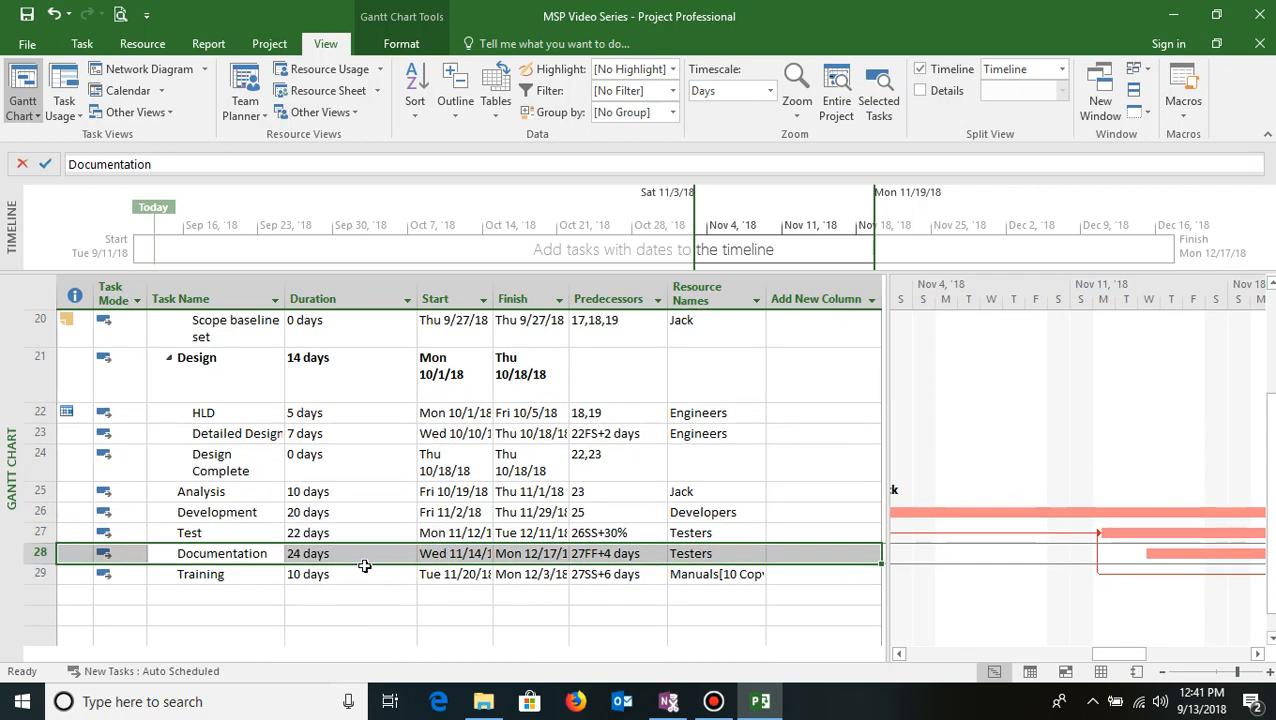
Check the Resource Names and indicator columns for all tasks from the project summary to Training, including the Scope and Design phases.
scroll(363, 569, "up", 3)
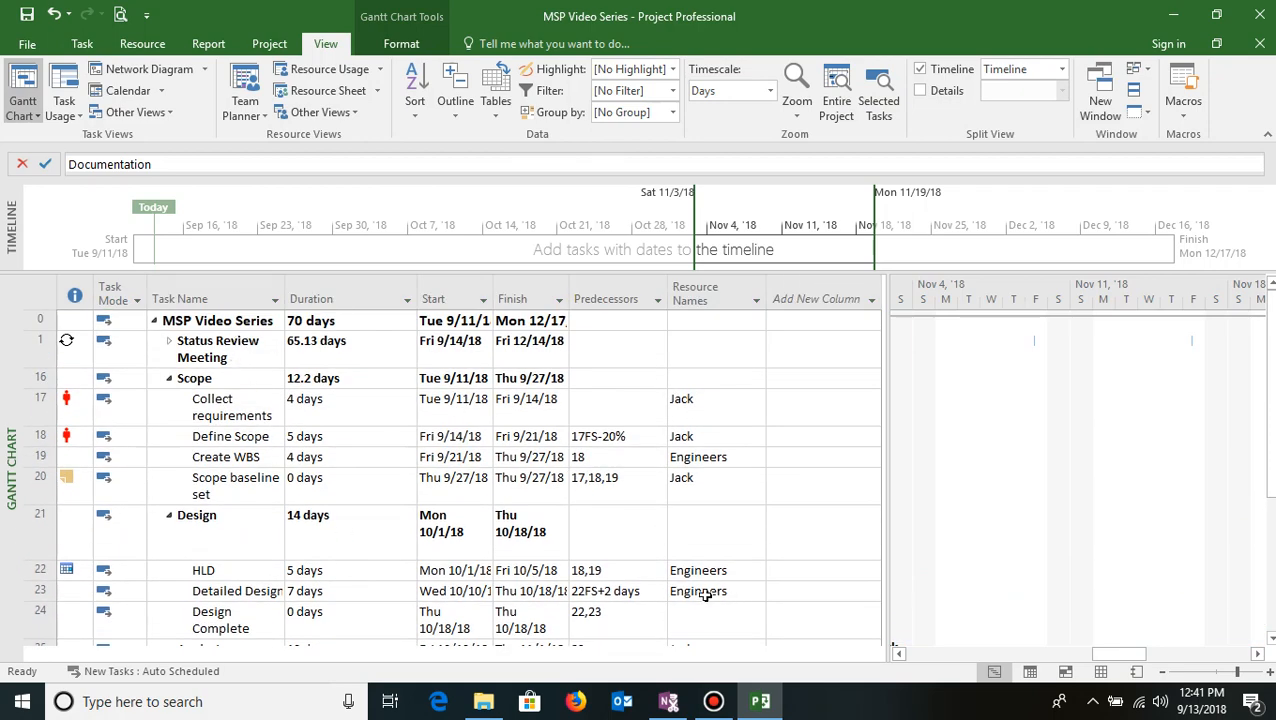
scroll(702, 594, "down", 1)
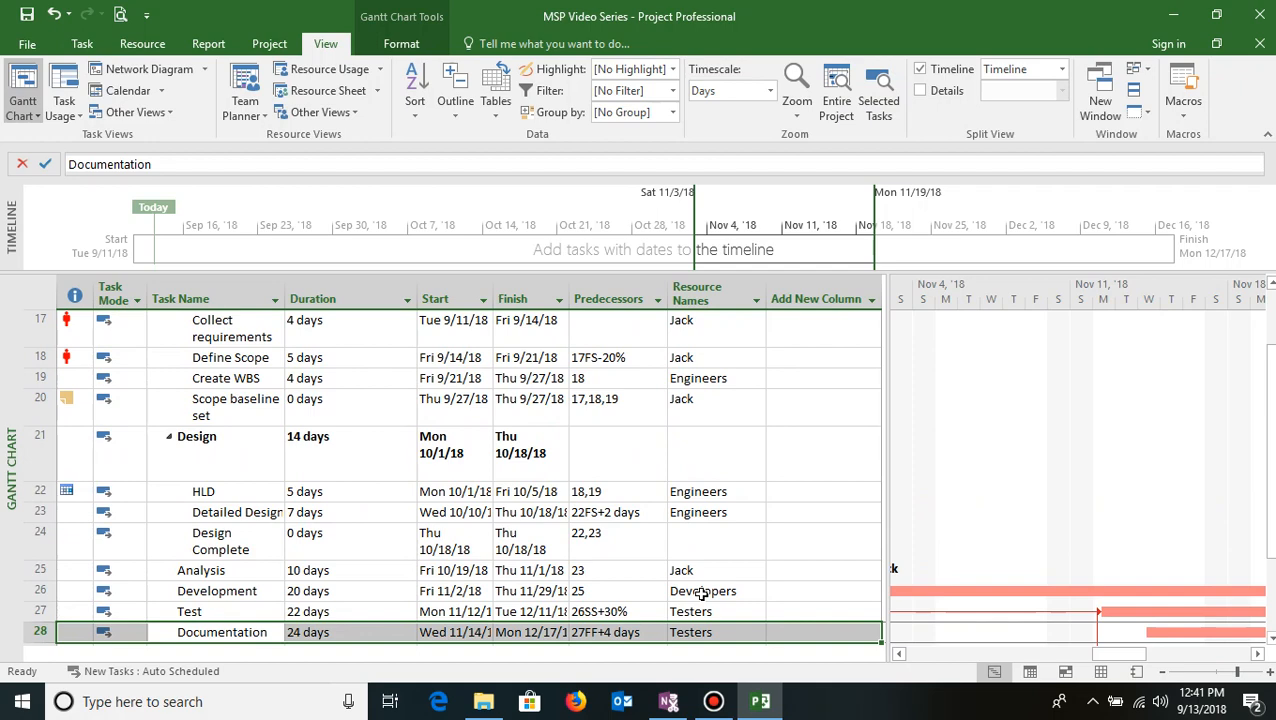
scroll(702, 594, "down", 1)
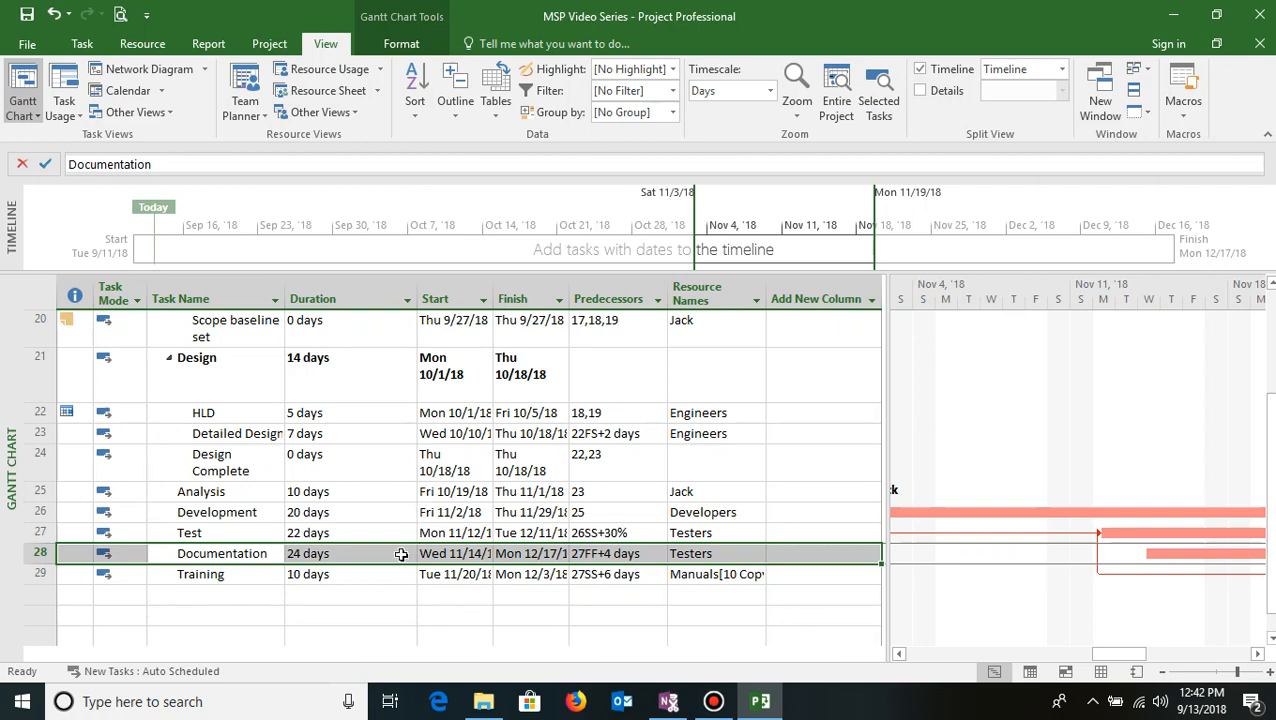
scroll(400, 553, "up", 3)
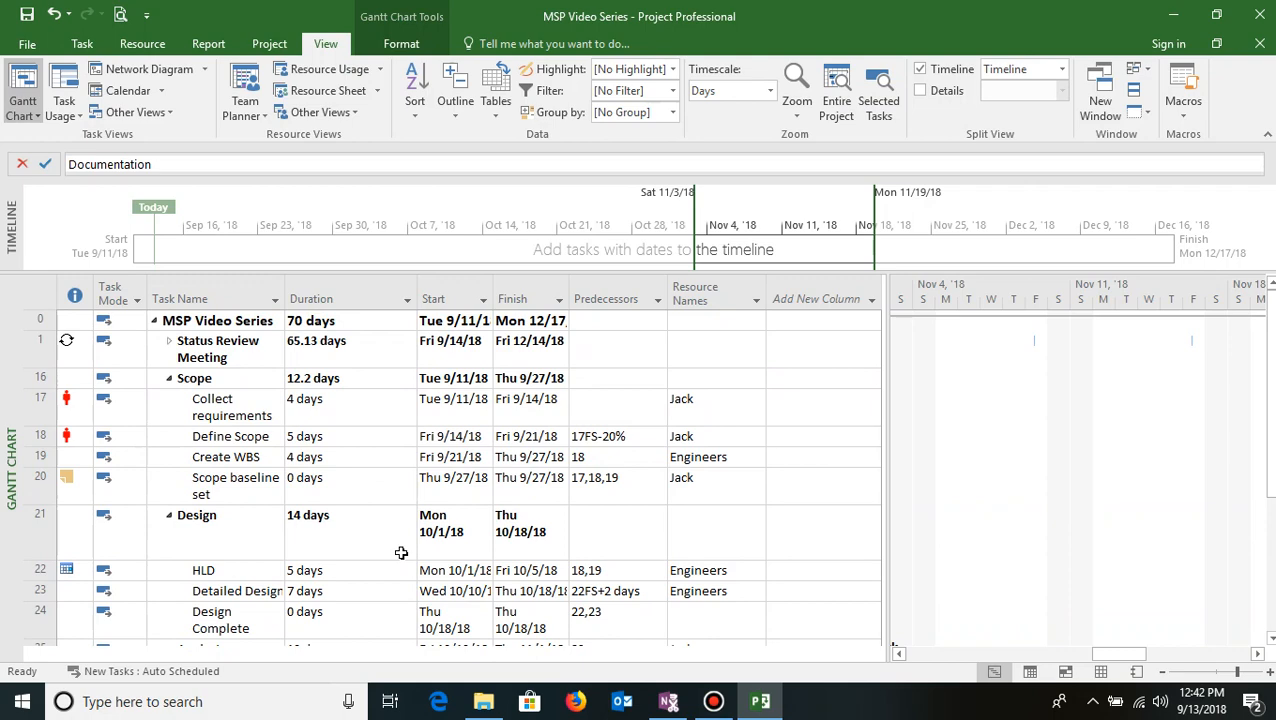
scroll(402, 553, "down", 3)
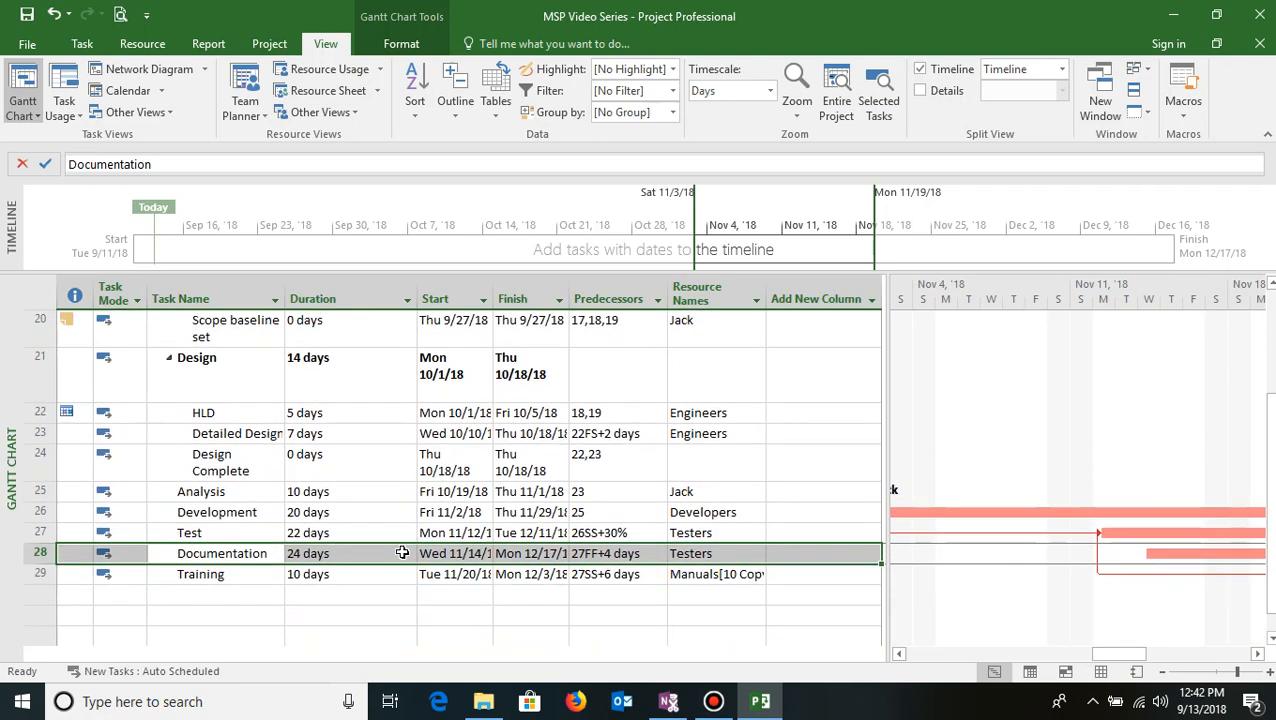
scroll(402, 553, "up", 3)
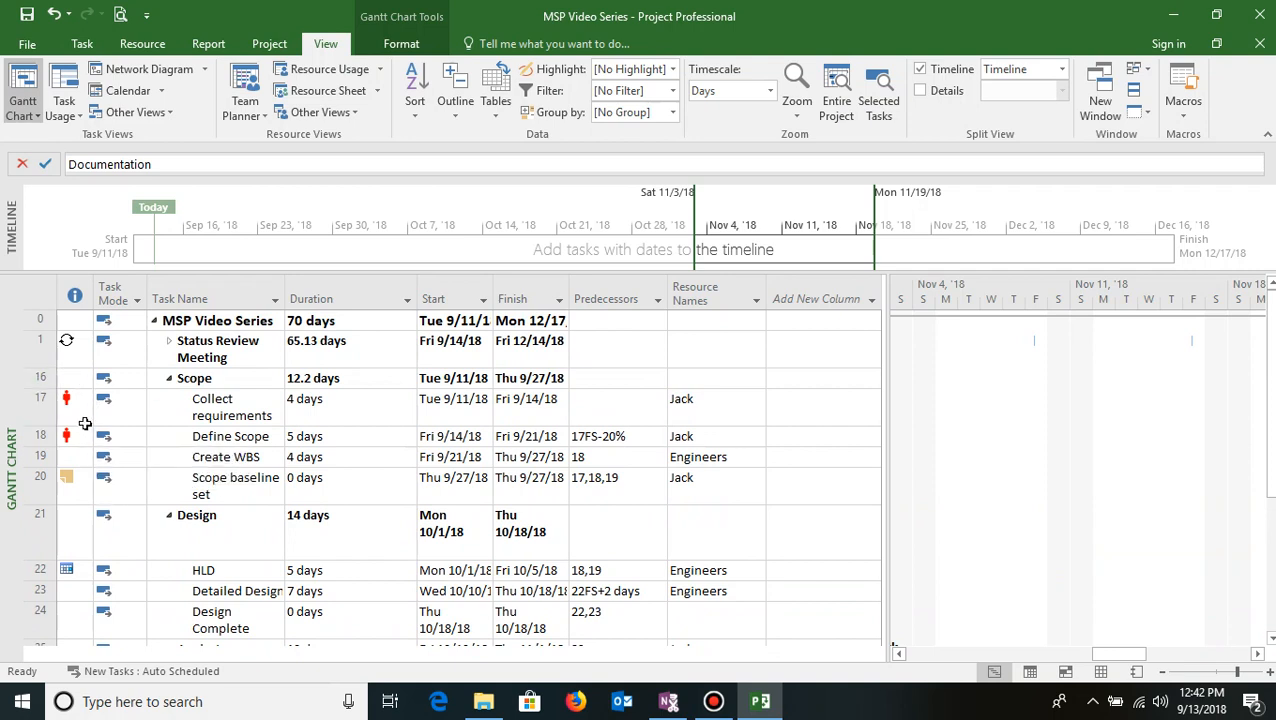
left_click(254, 470)
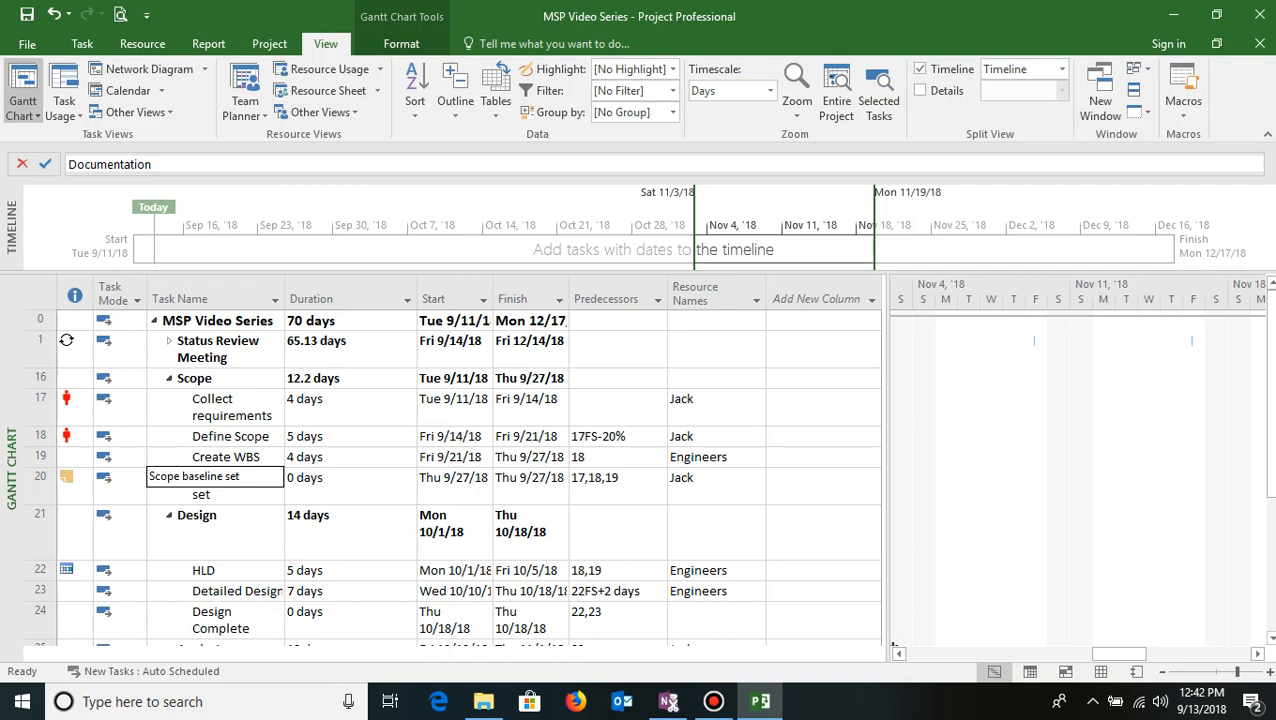
left_click(532, 510)
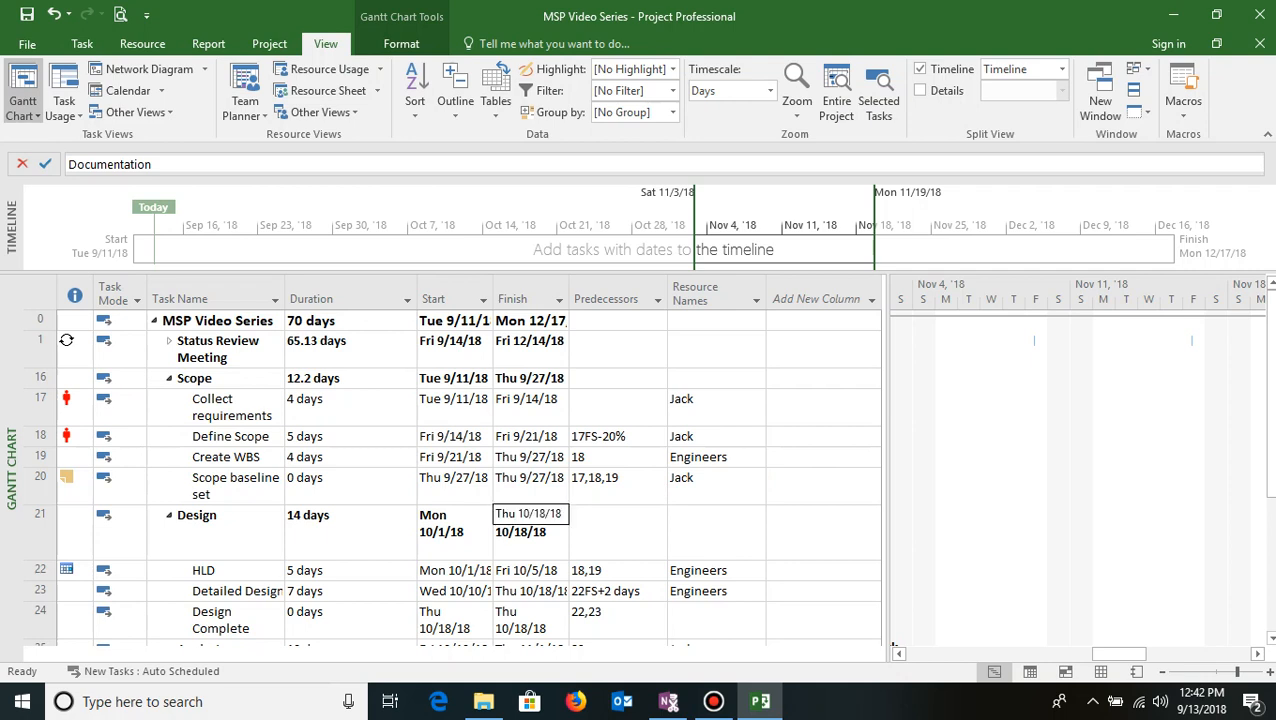